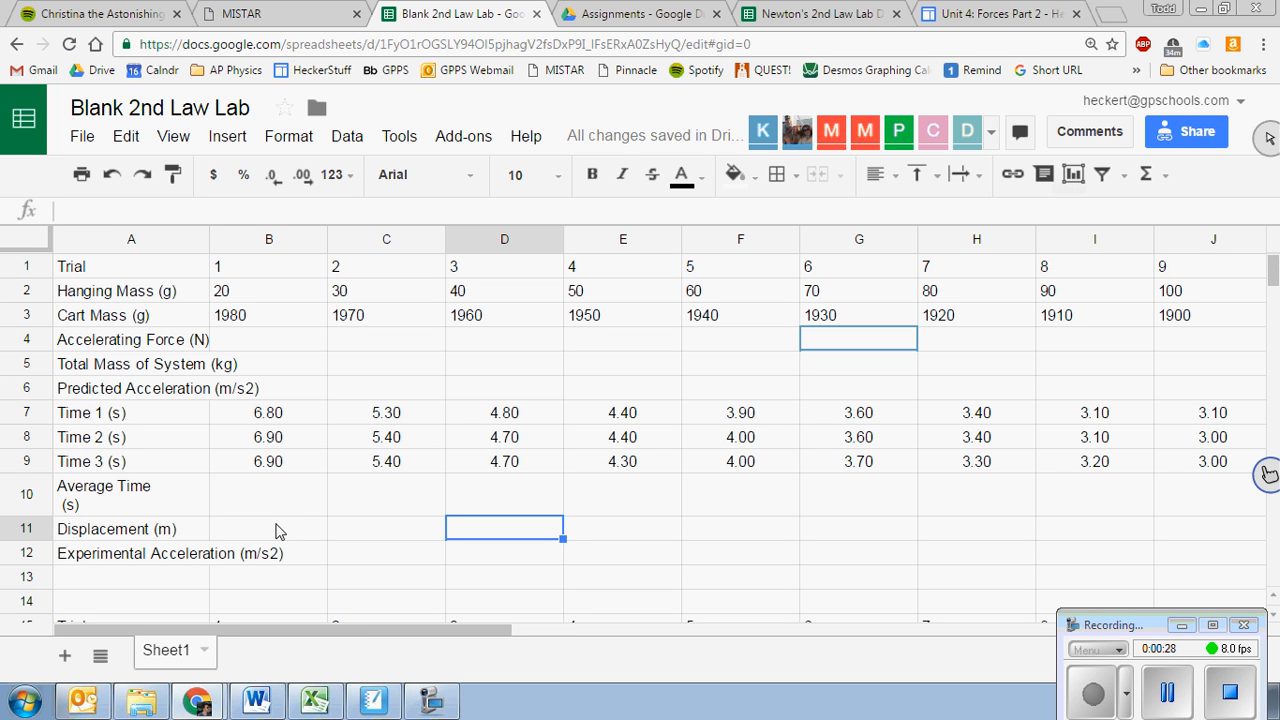
Step: Widen column A so the longest row labels fit inside it
click(152, 240)
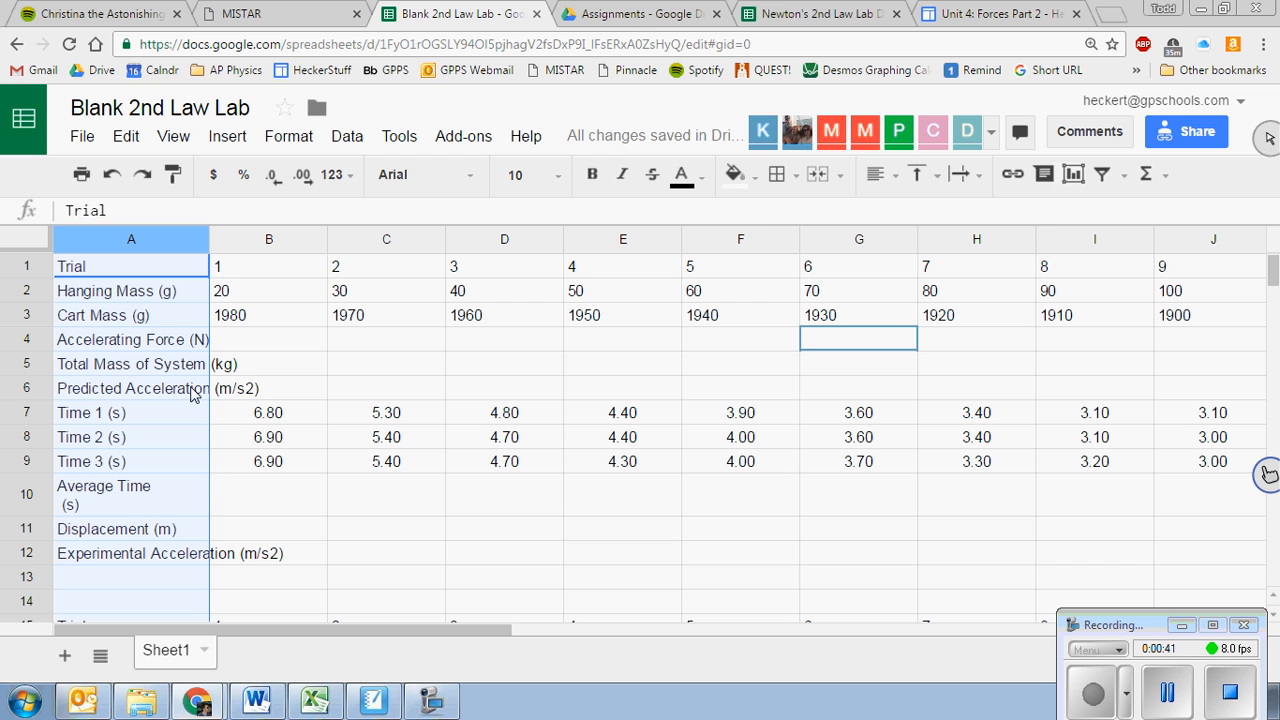
drag(209, 240, 307, 238)
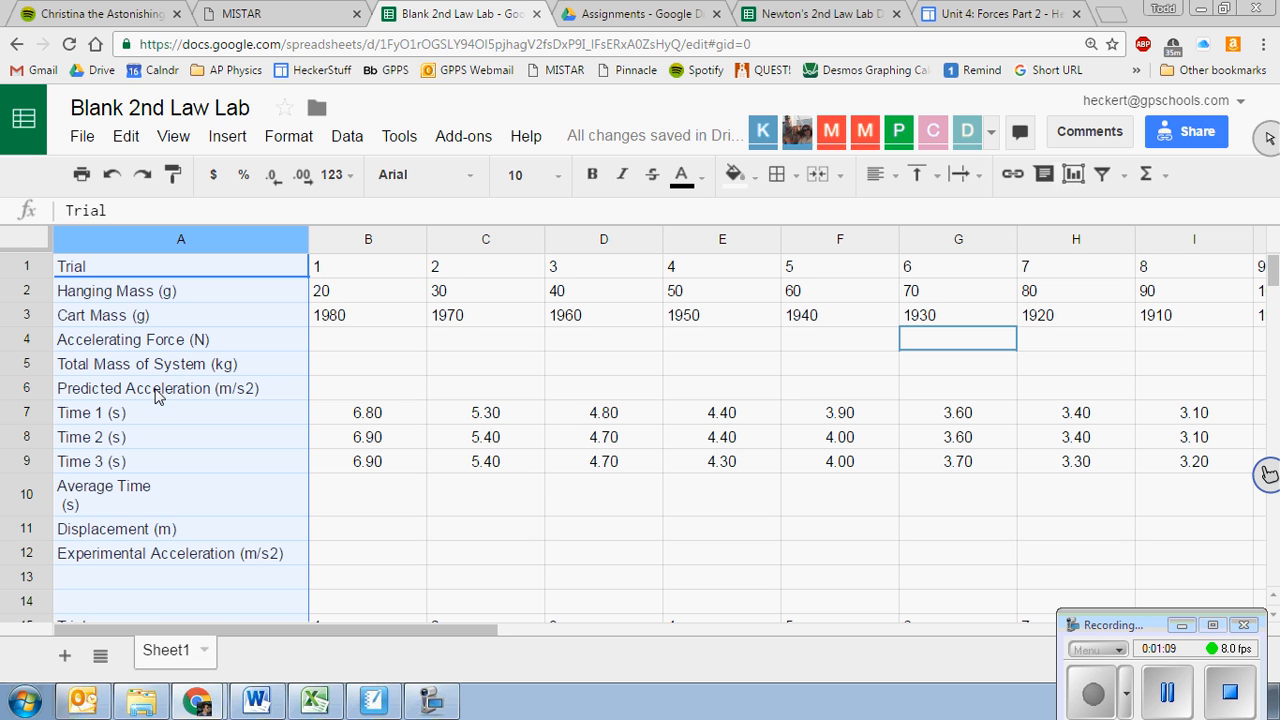
Step: Try auto-fitting column B to its contents, and undo that resize
click(366, 363)
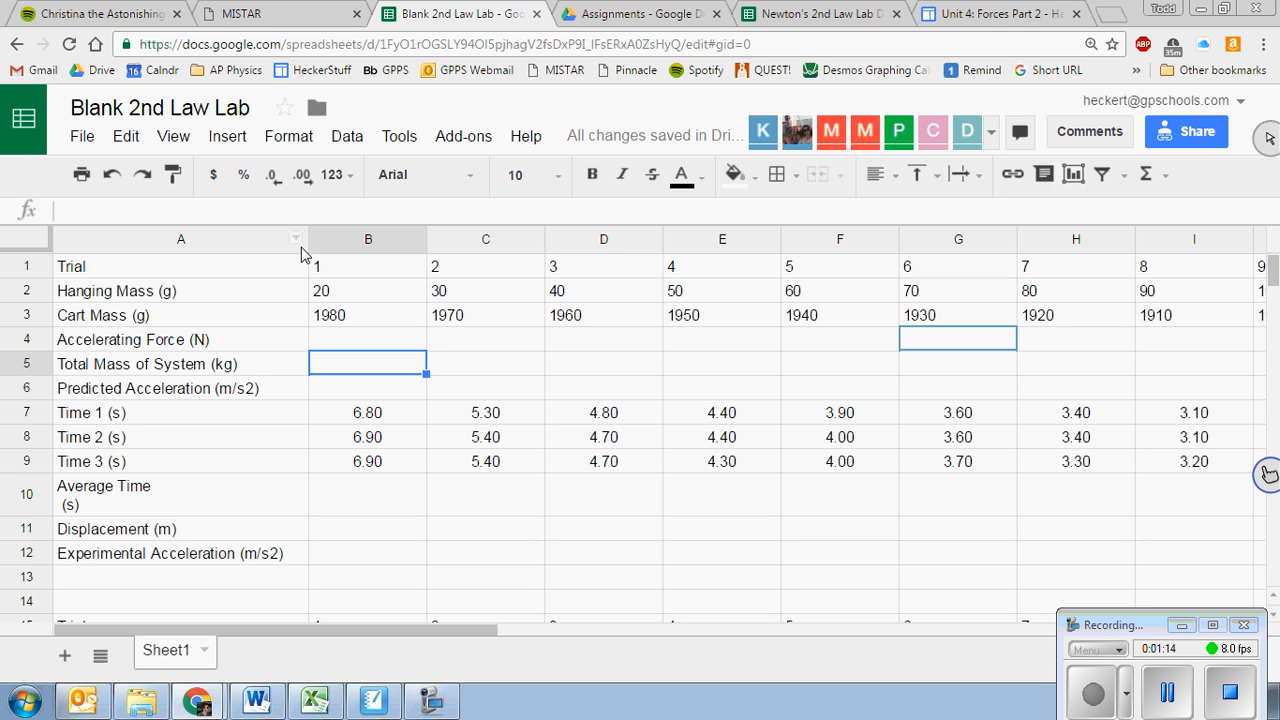
double_click(425, 237)
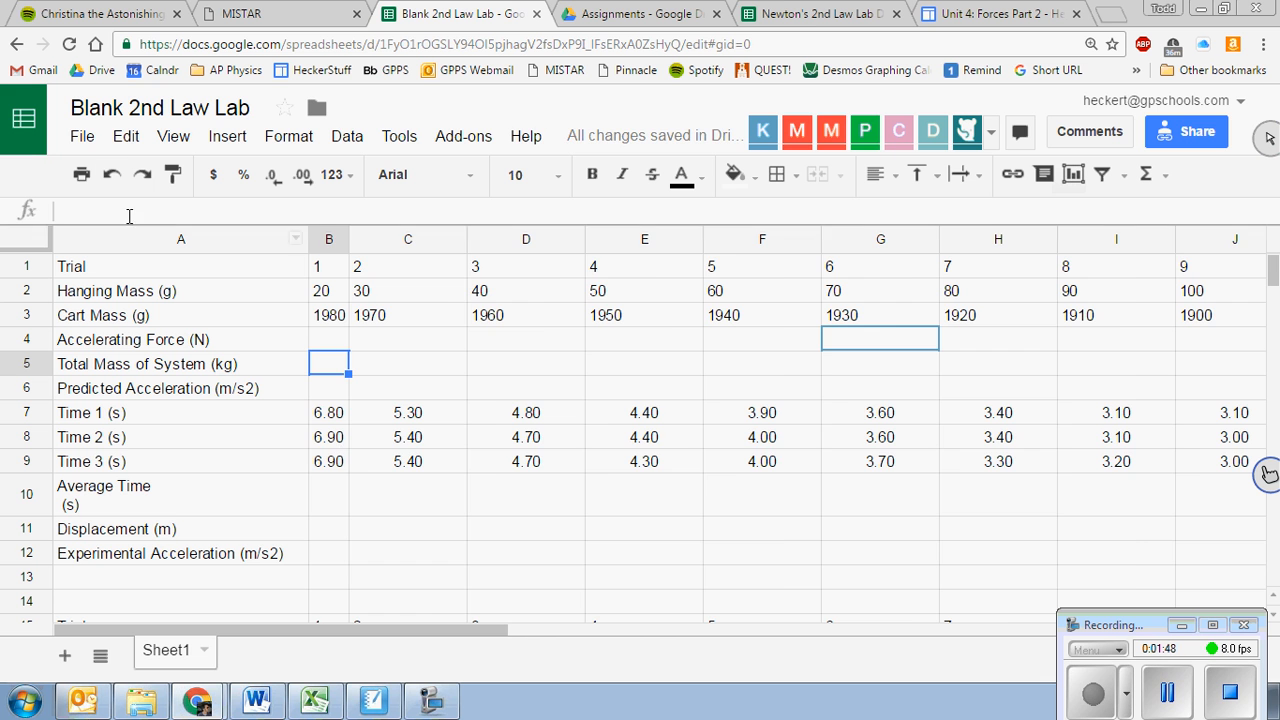
click(111, 174)
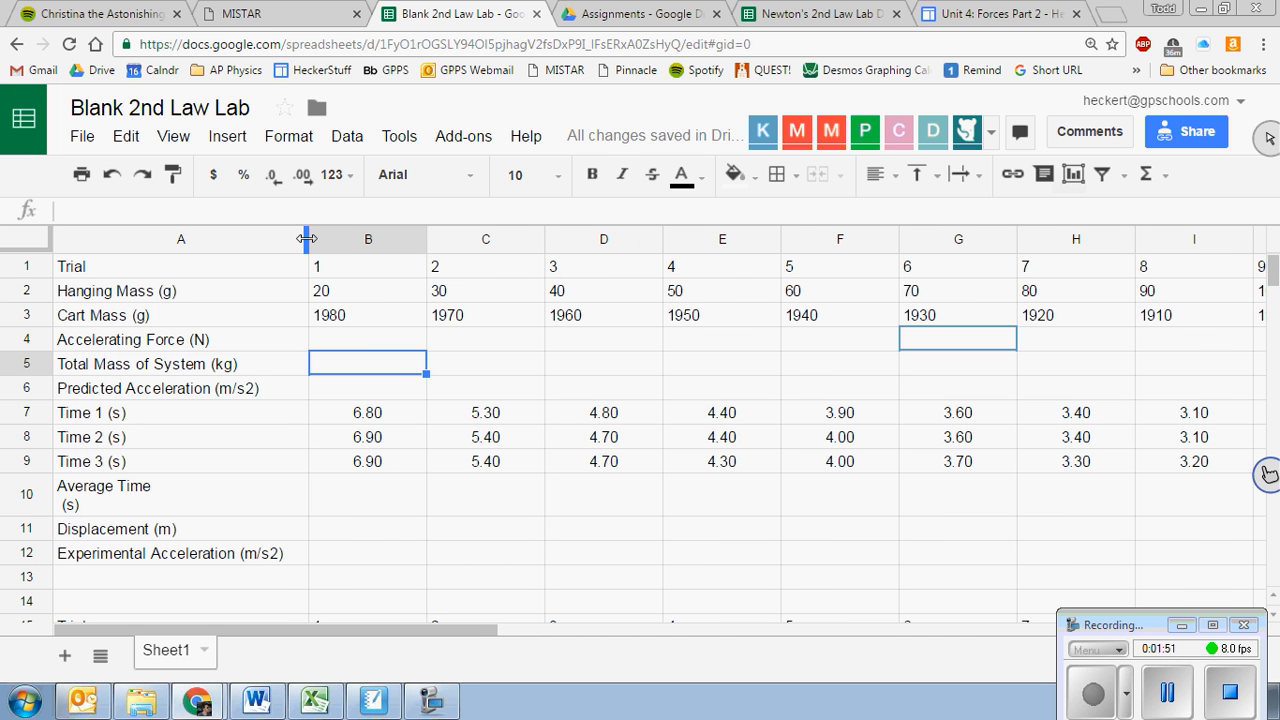
Step: Narrow column A to just fit its longest label and wrap the text in the Experimental Acceleration label cell, A12
drag(306, 238, 286, 238)
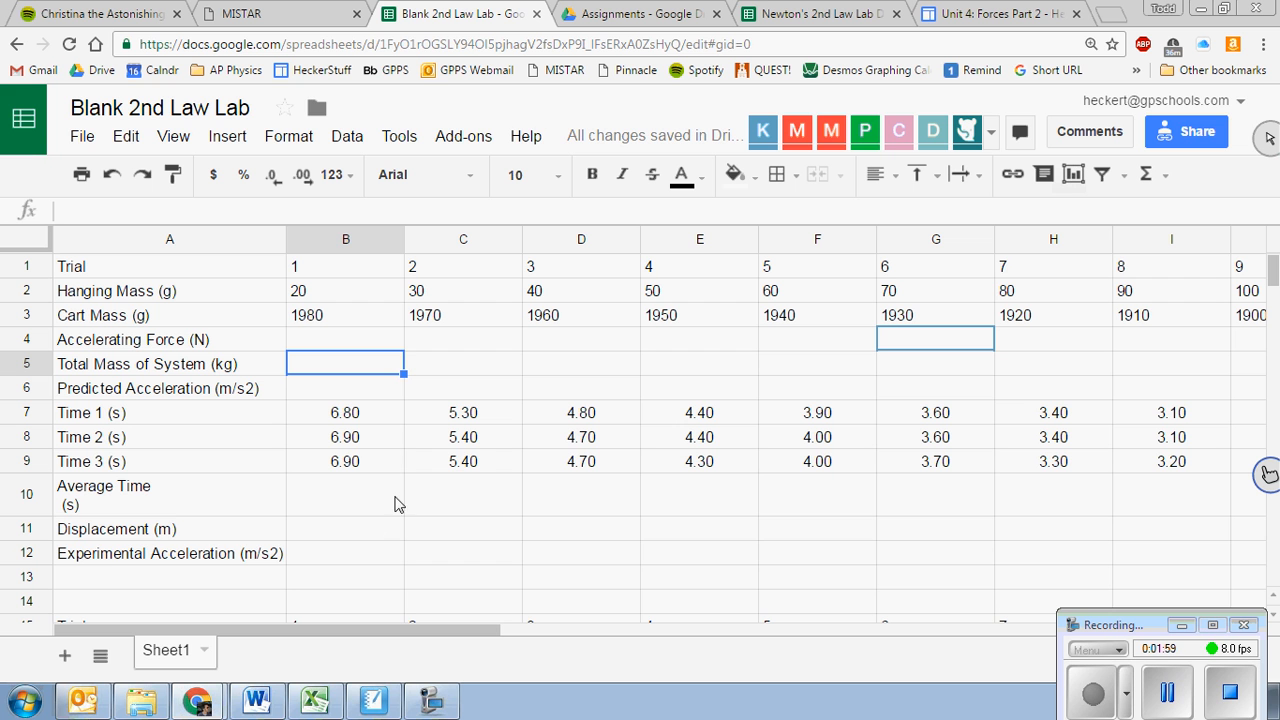
click(106, 557)
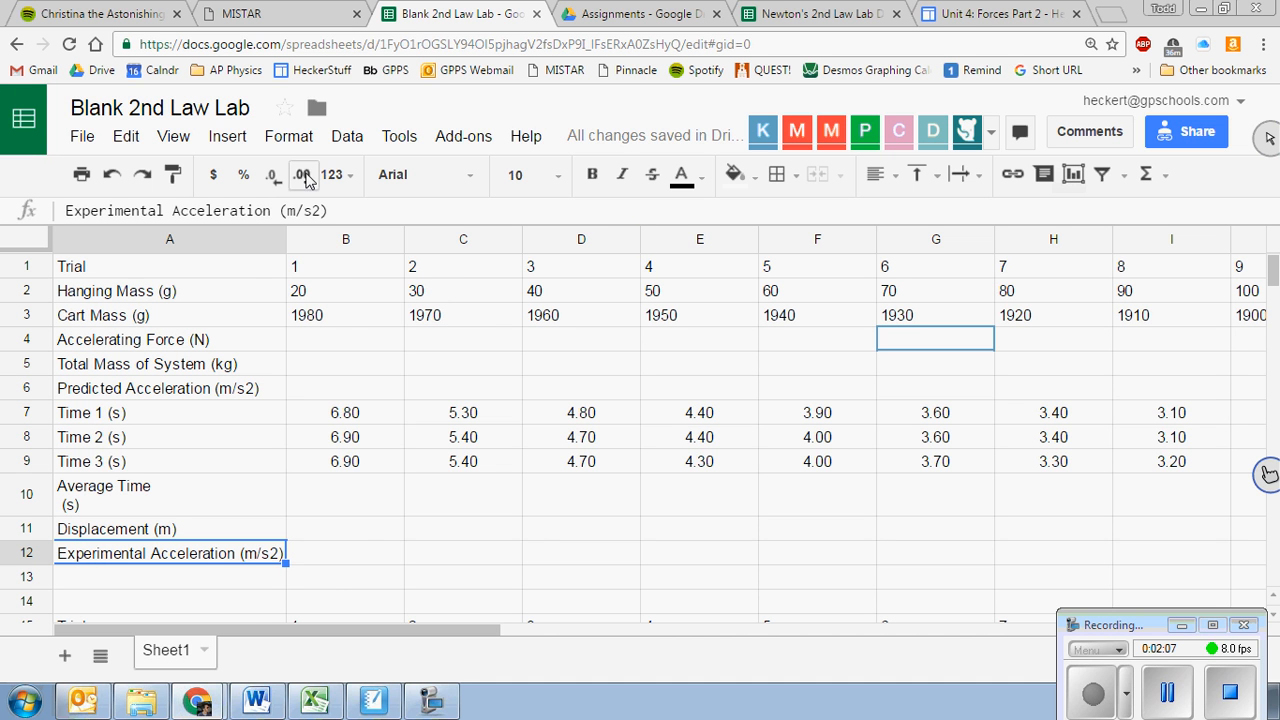
click(283, 141)
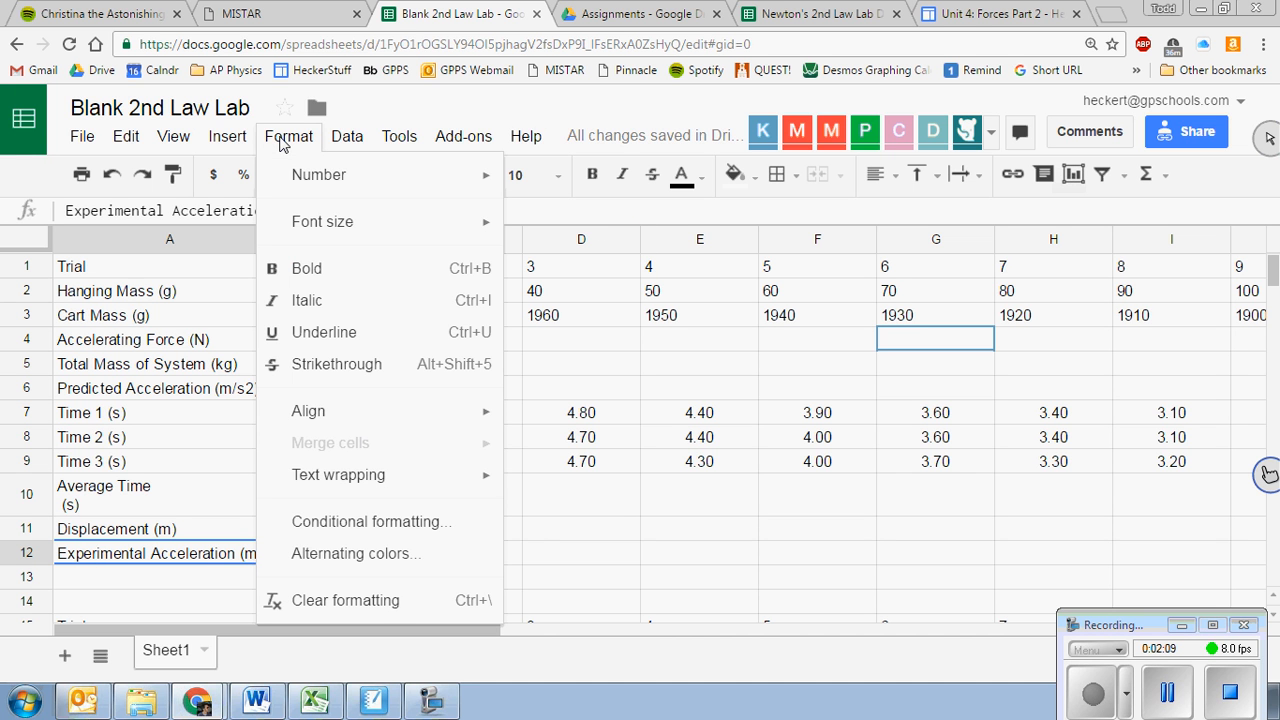
mouse_move(358, 477)
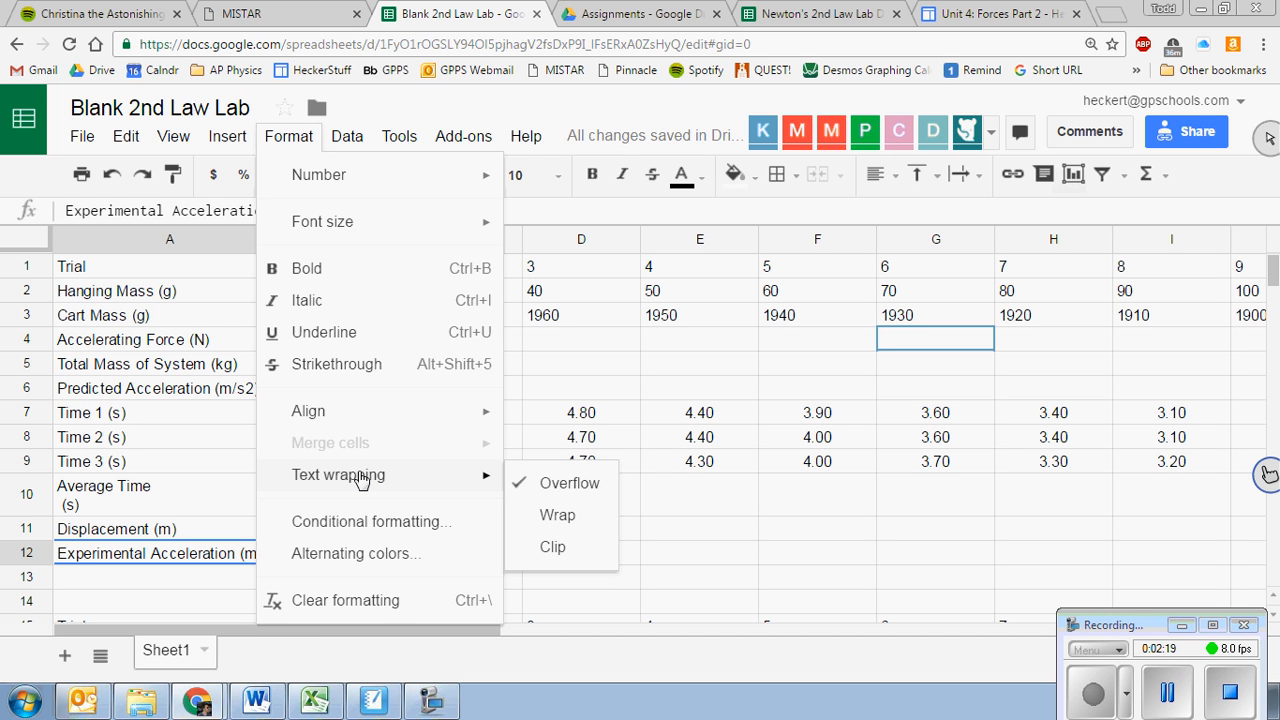
click(557, 515)
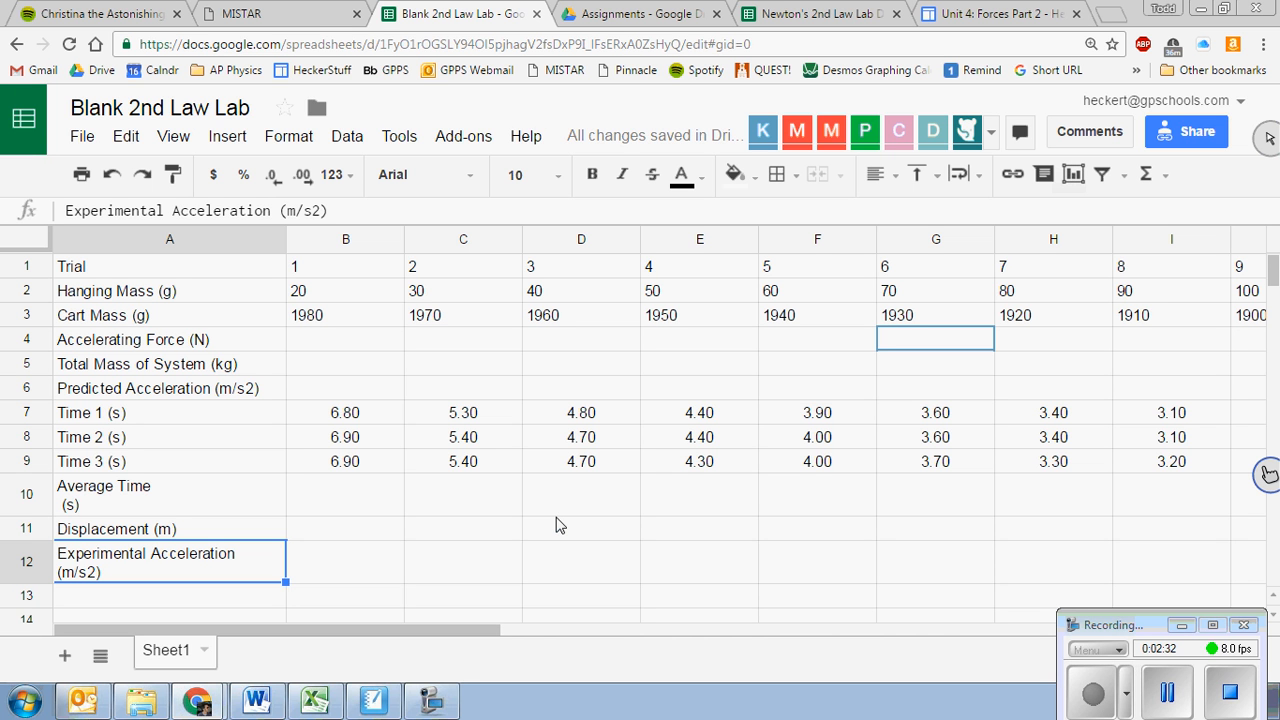
Step: Wrap the text in the Predicted Acceleration label cell, A6, and narrow column A to about half its width
click(291, 138)
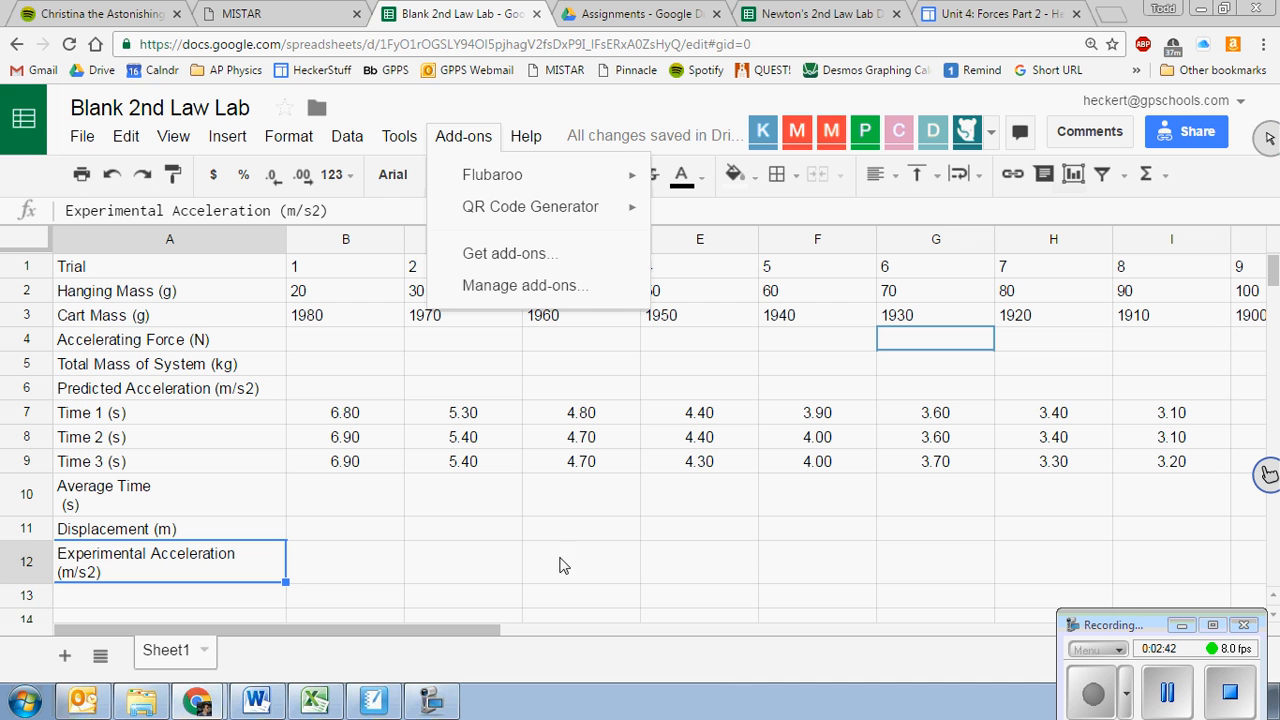
click(163, 391)
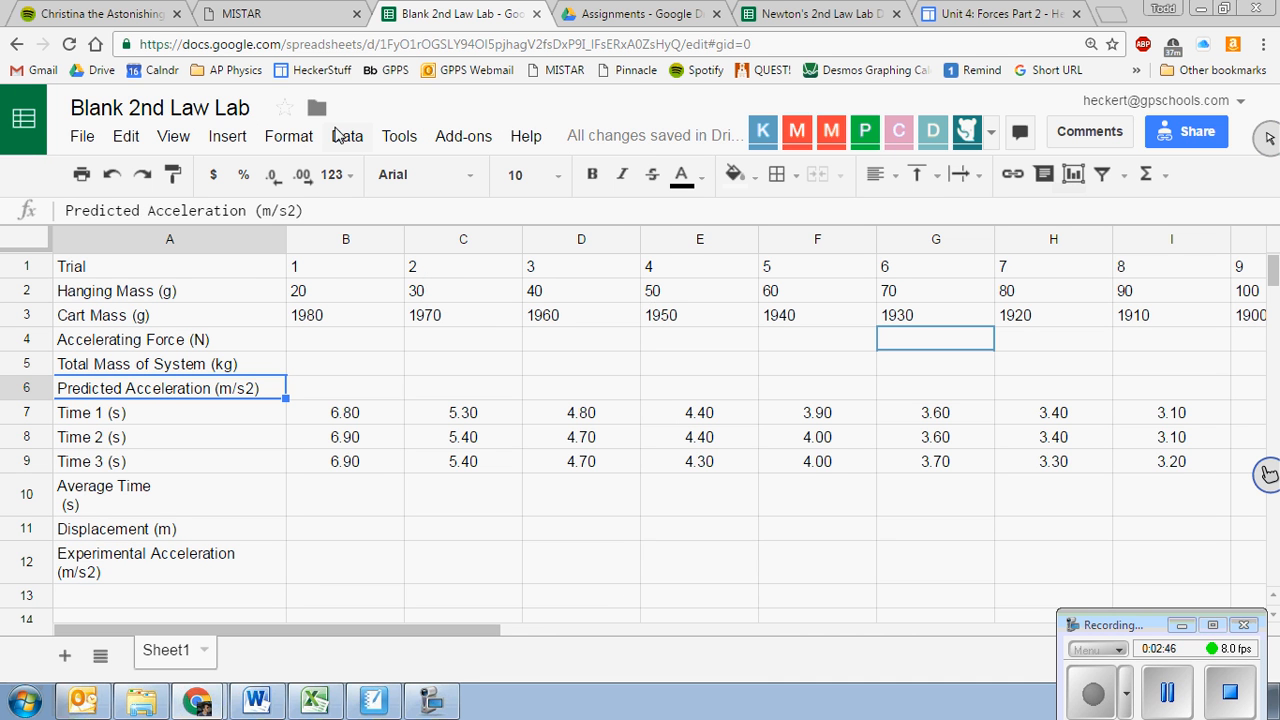
click(285, 140)
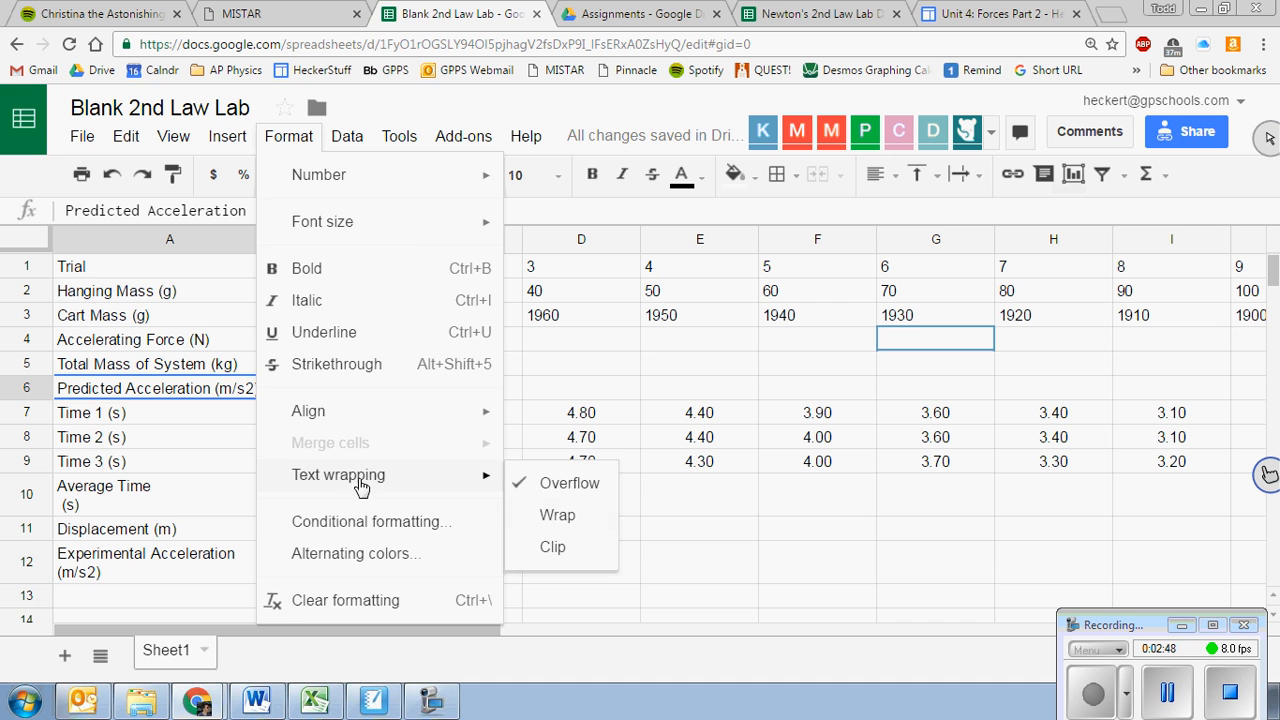
click(555, 515)
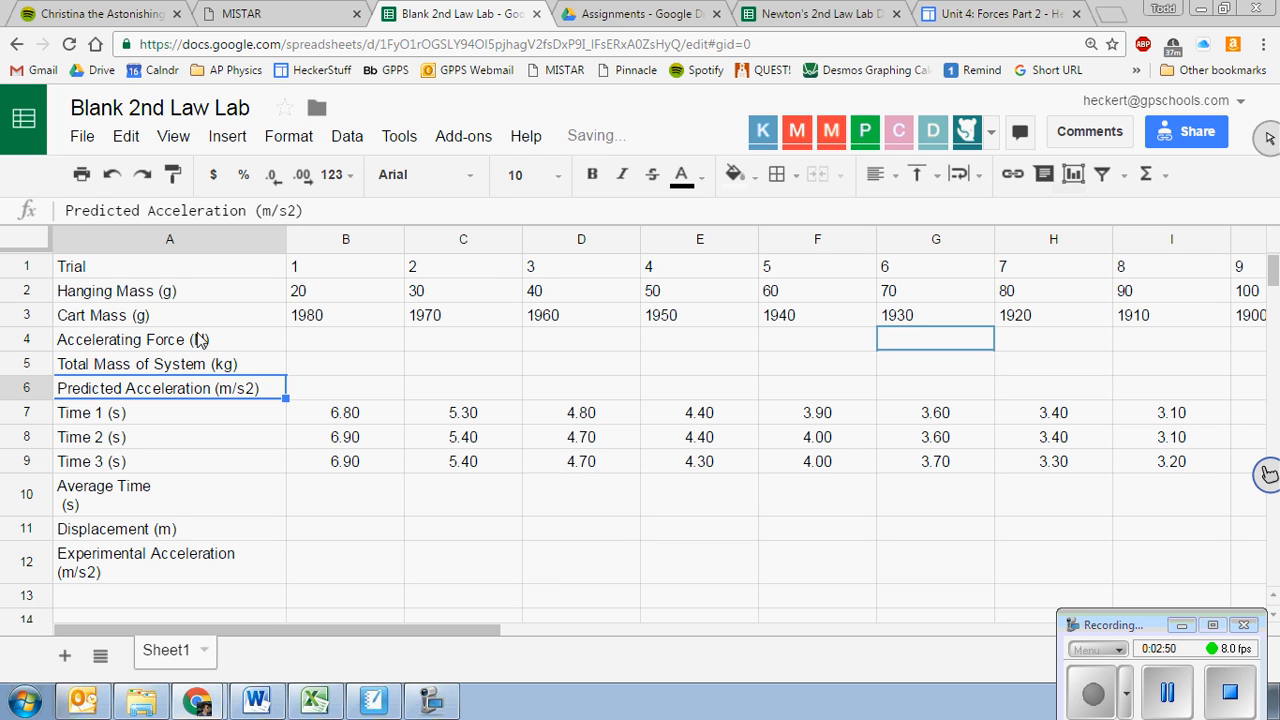
drag(285, 240, 167, 240)
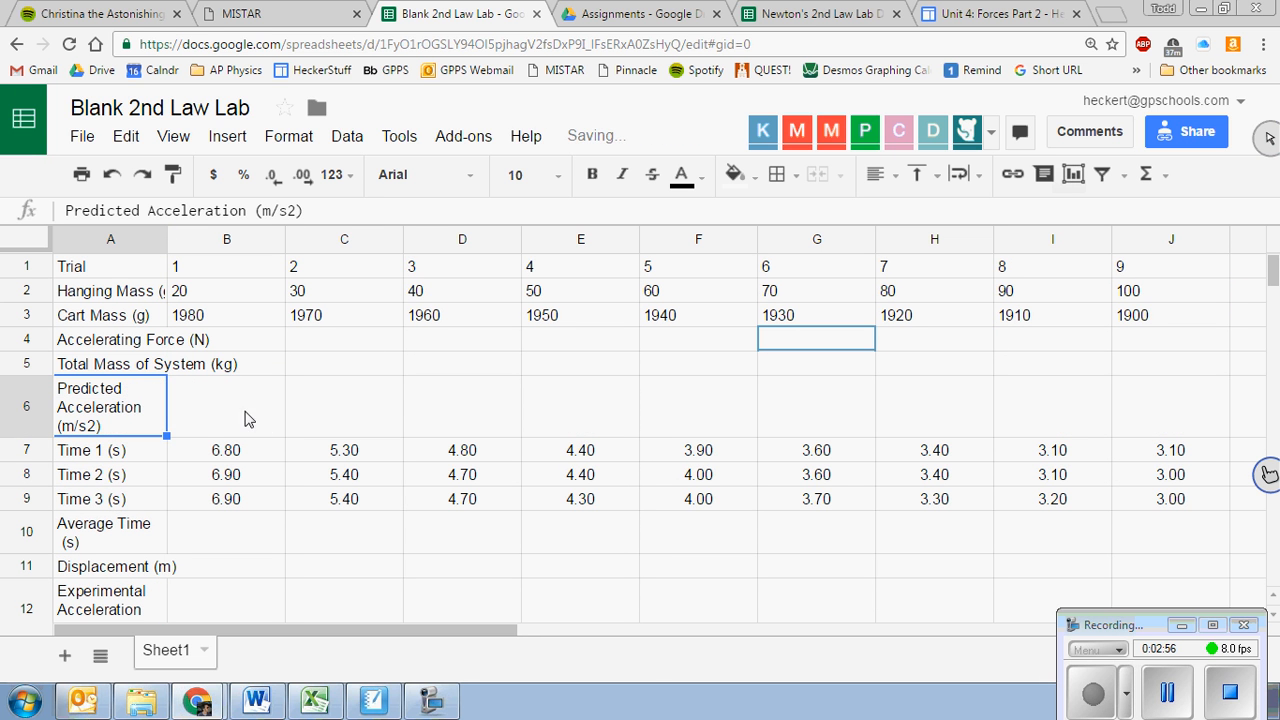
Step: Apply text wrapping to the whole of column A
click(104, 342)
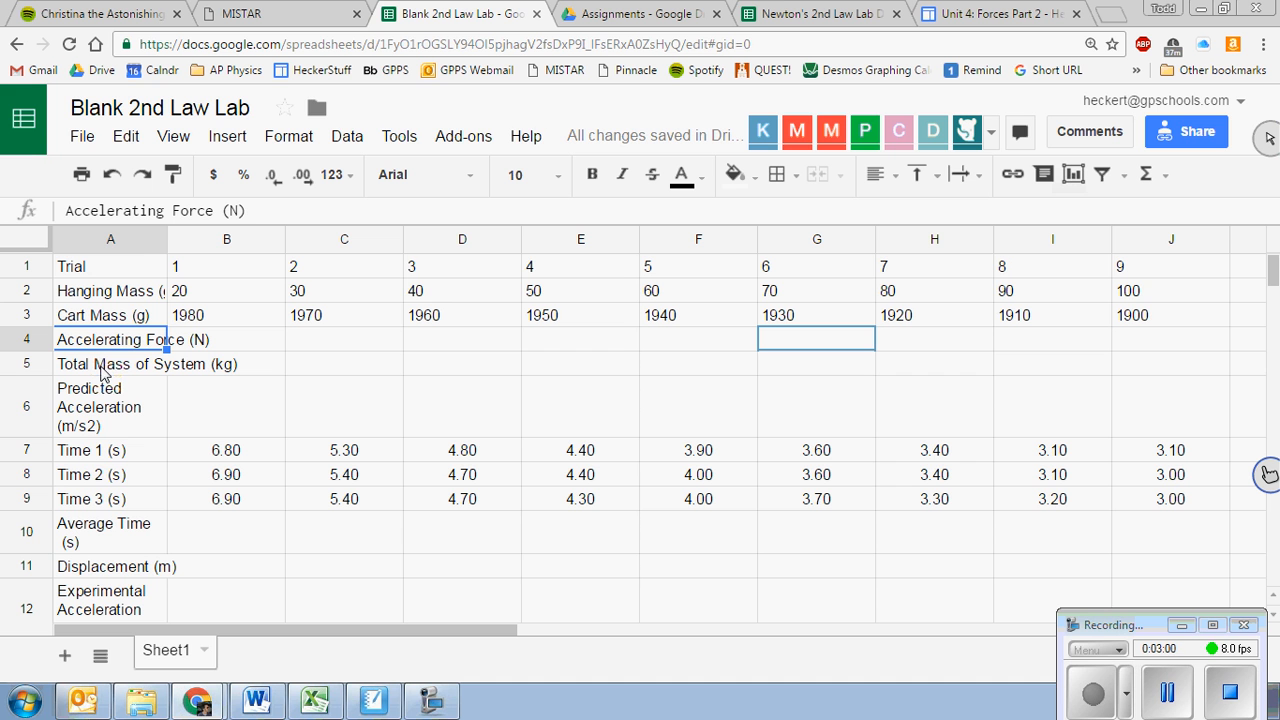
click(105, 236)
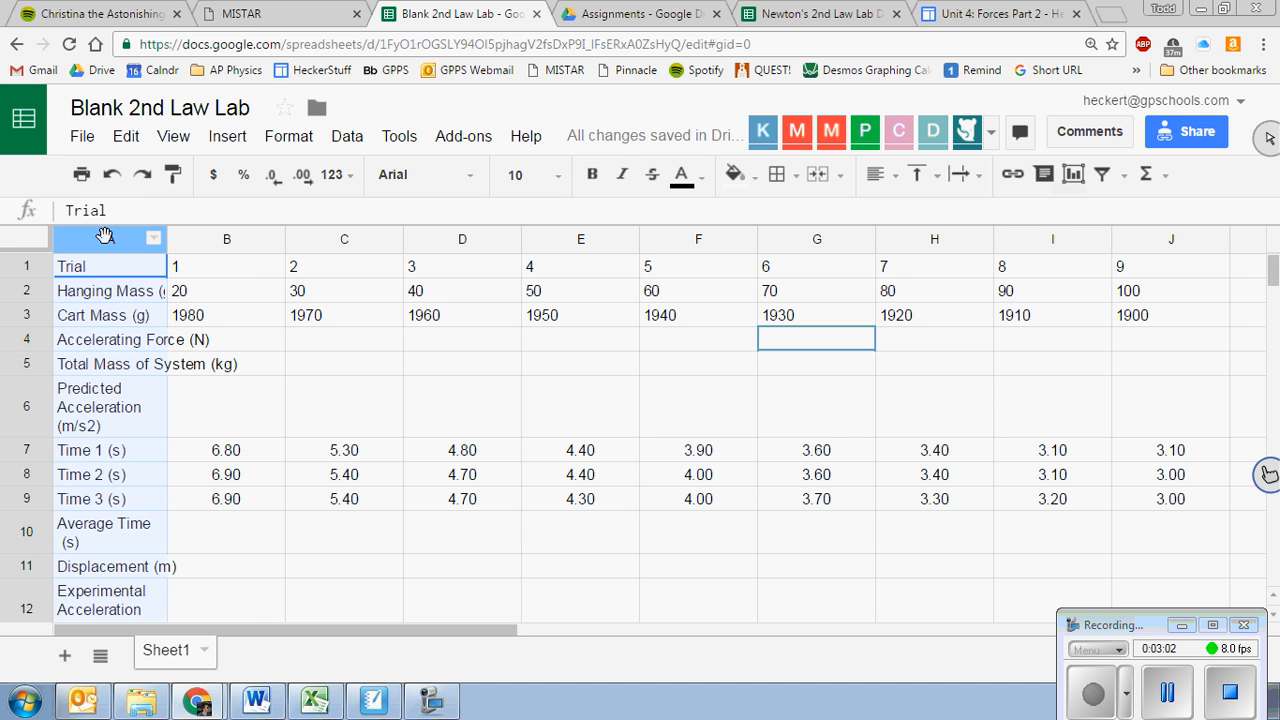
click(289, 137)
mouse_move(403, 477)
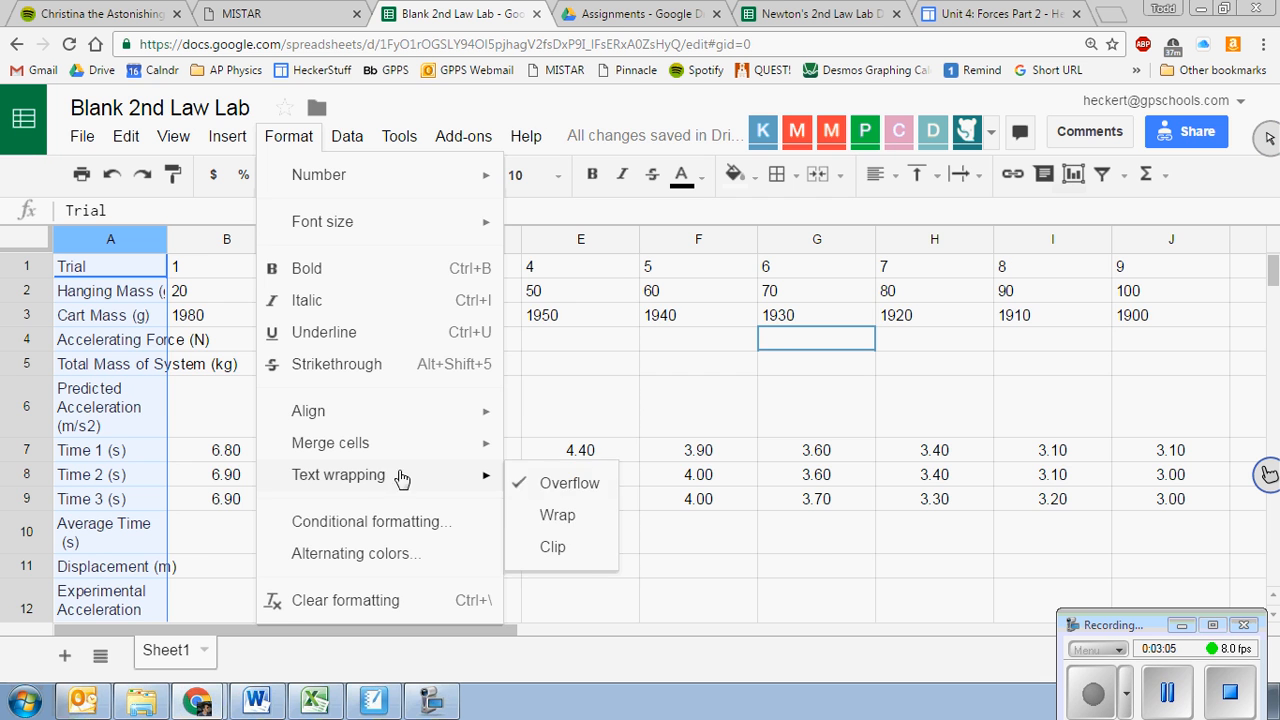
click(557, 516)
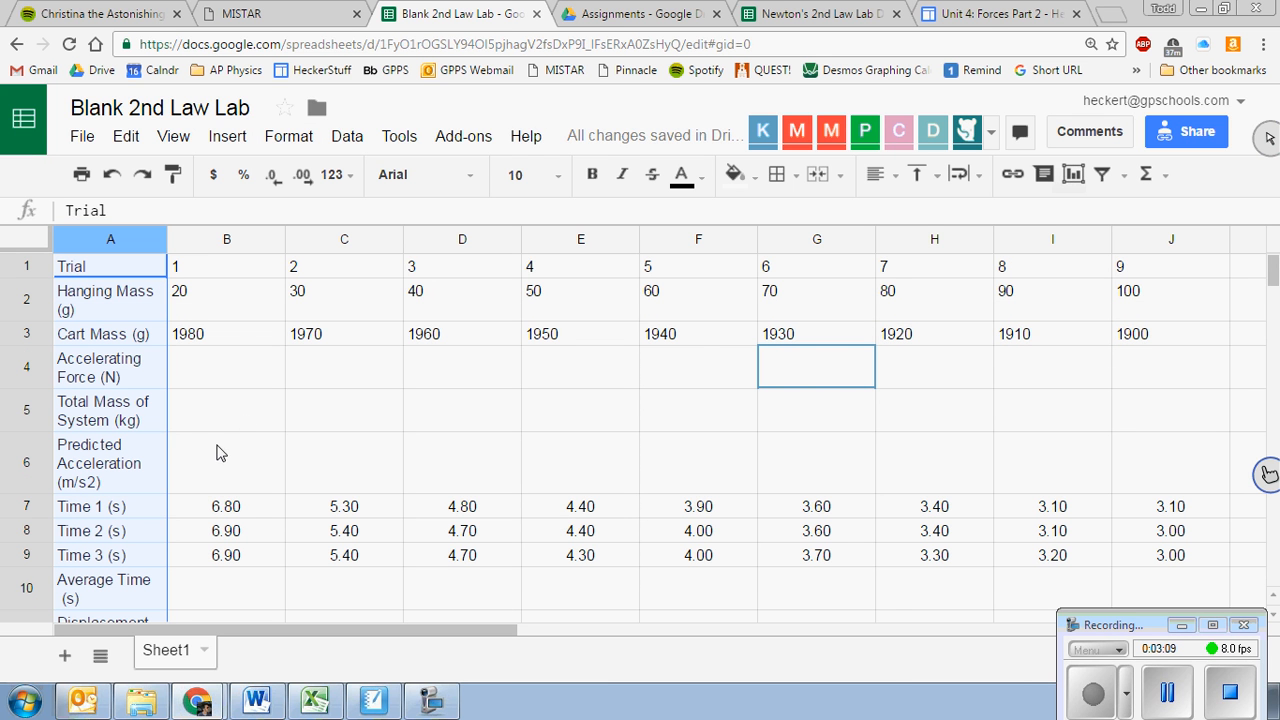
scroll(218, 452, down, 1)
scroll(220, 455, down, 1)
scroll(224, 460, up, 2)
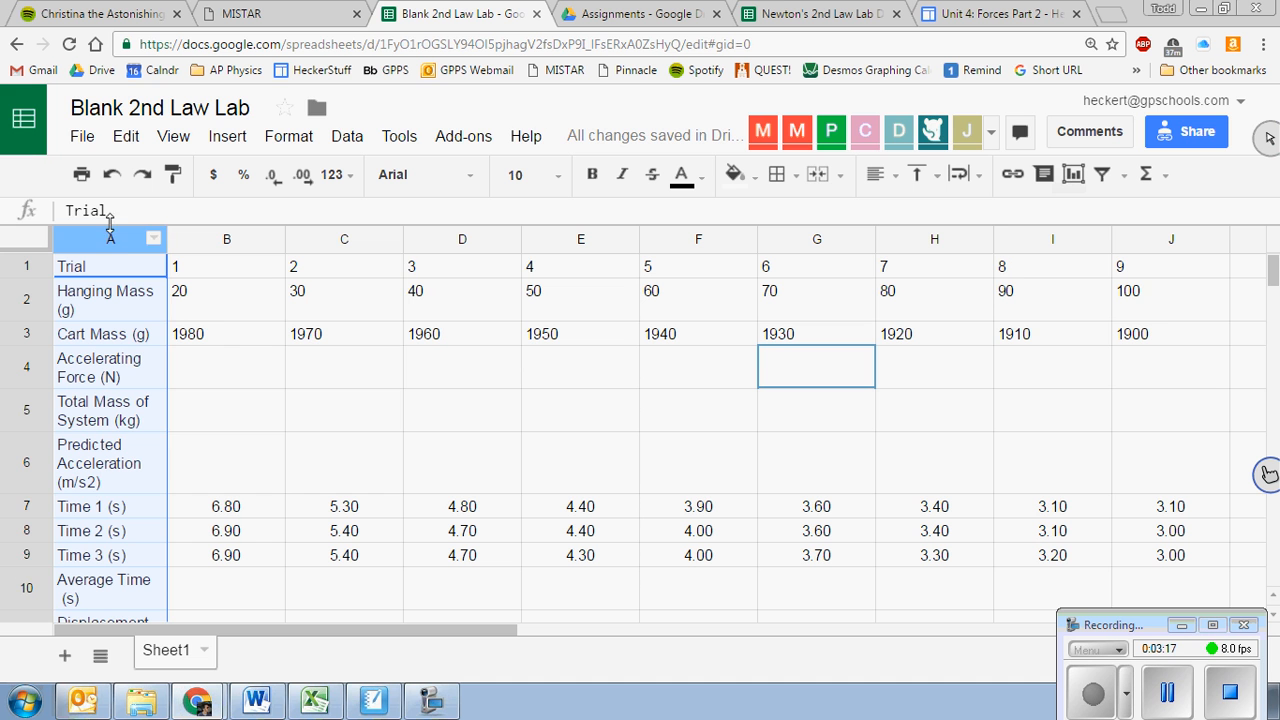
Step: Check which text wrapping option is set for column A, without changing it
click(288, 364)
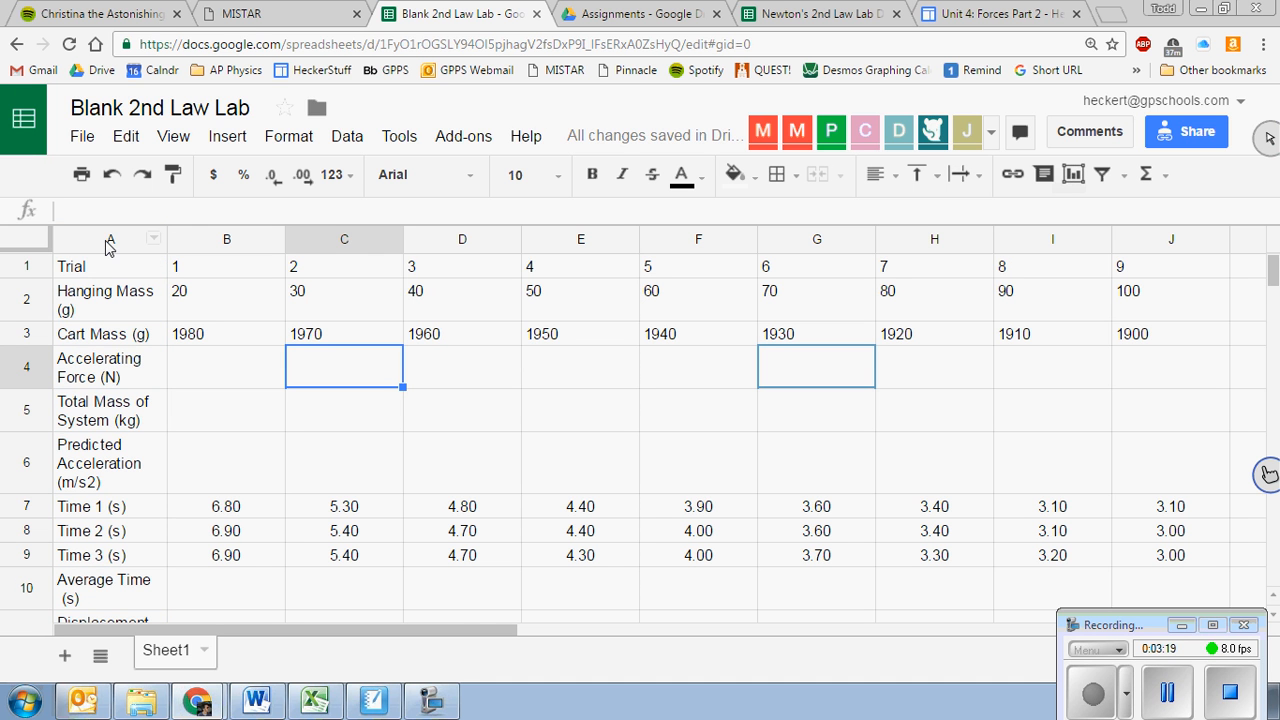
click(110, 244)
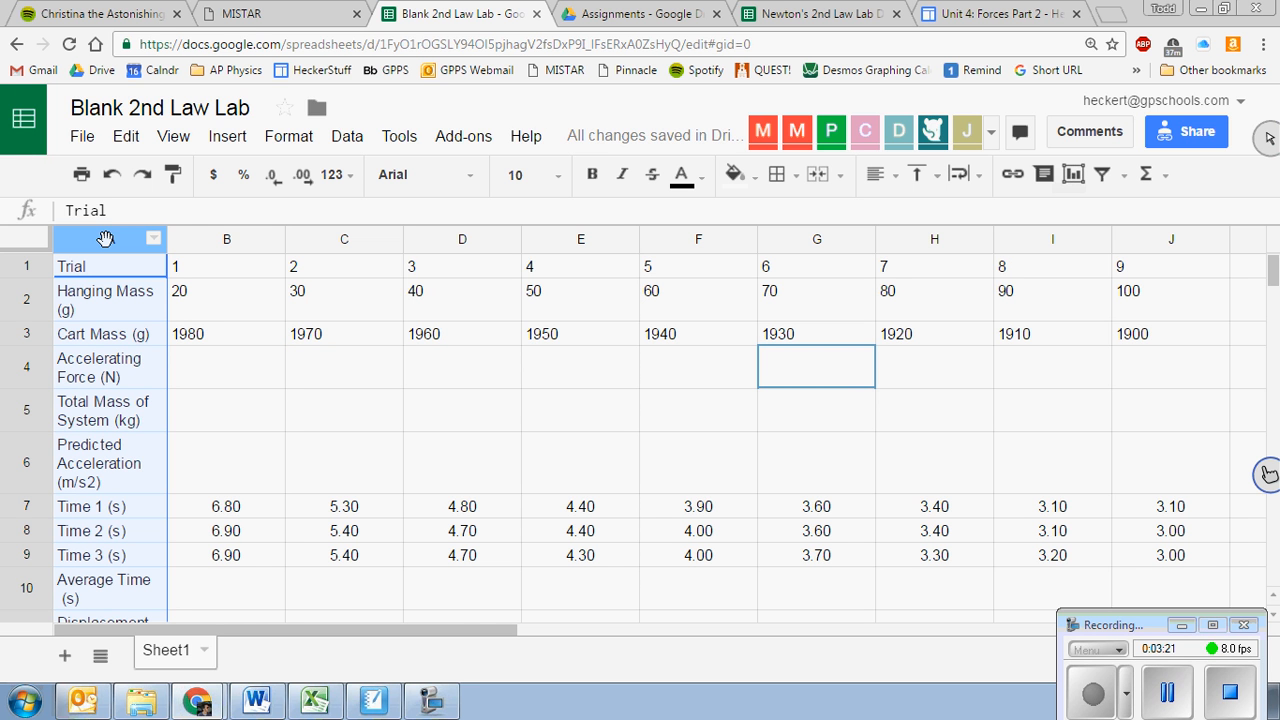
click(288, 140)
mouse_move(364, 488)
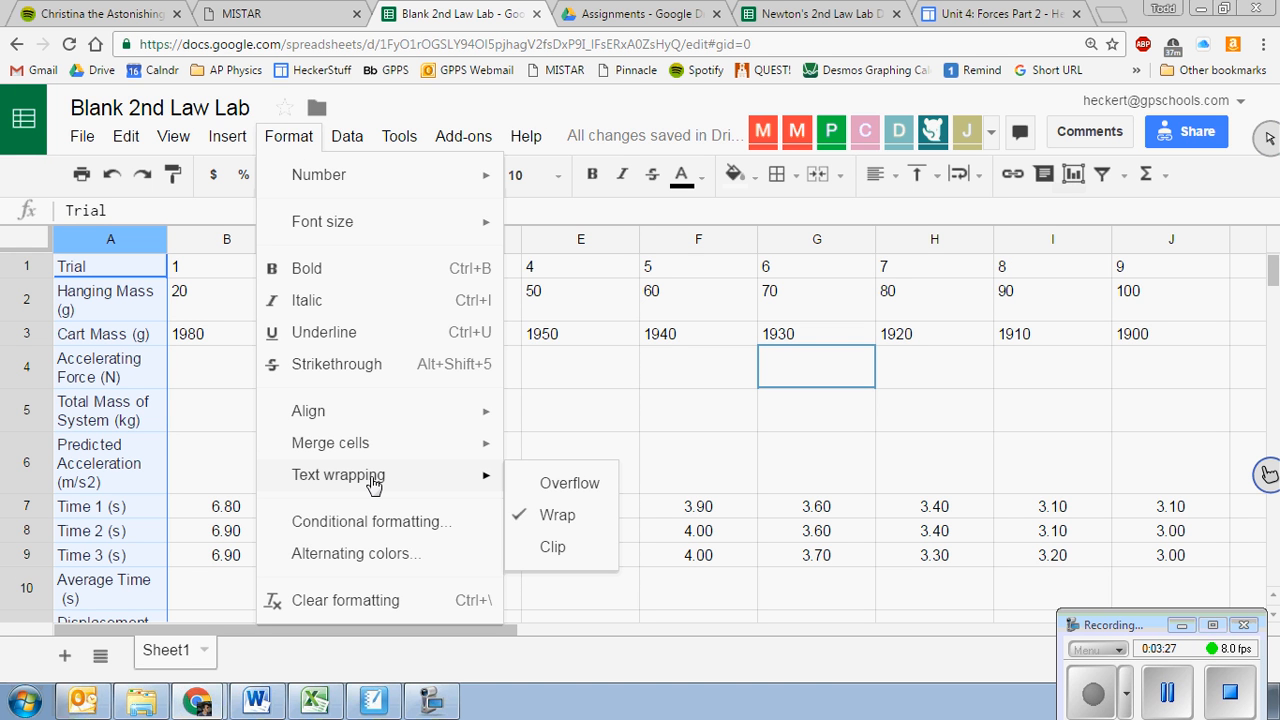
click(571, 424)
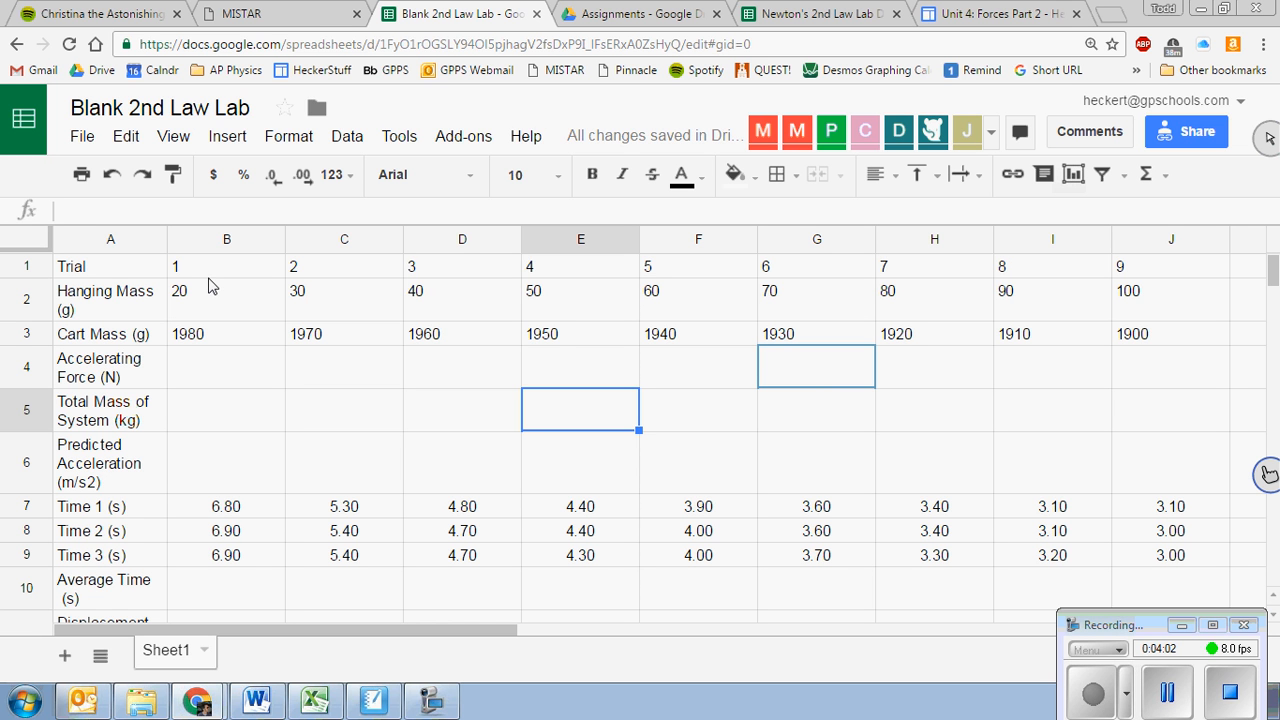
click(328, 404)
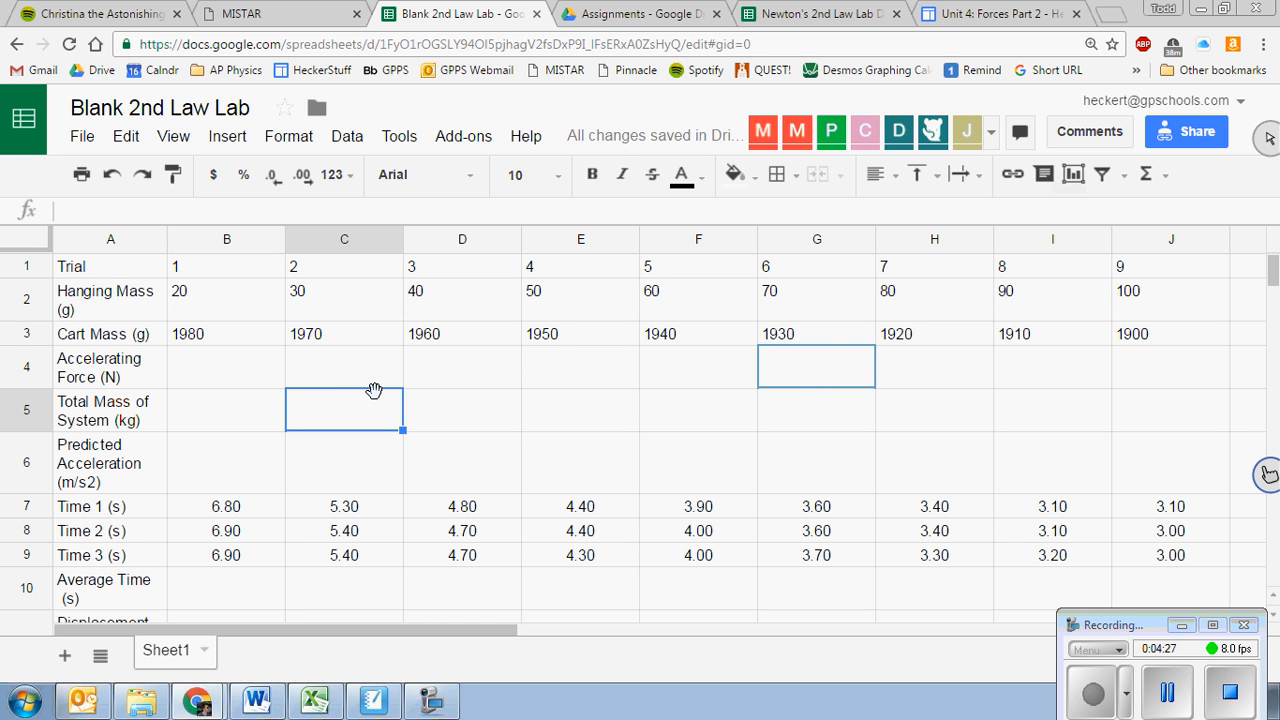
click(190, 370)
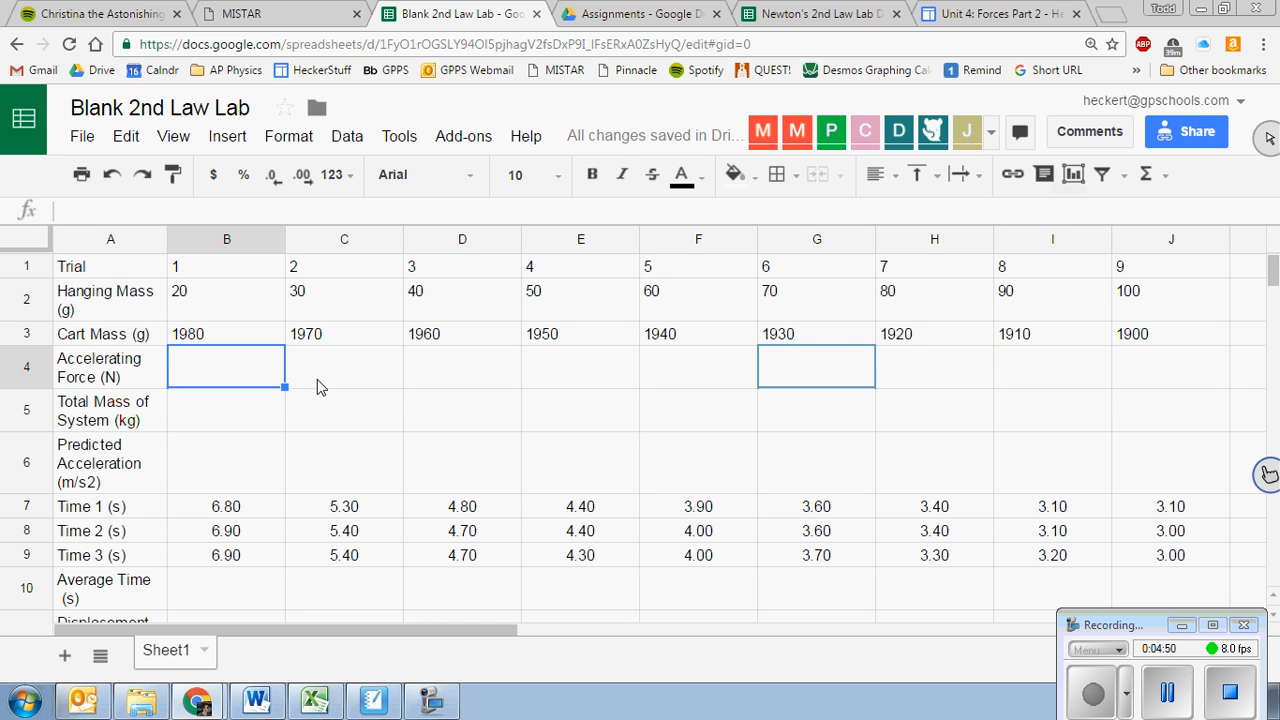
click(219, 300)
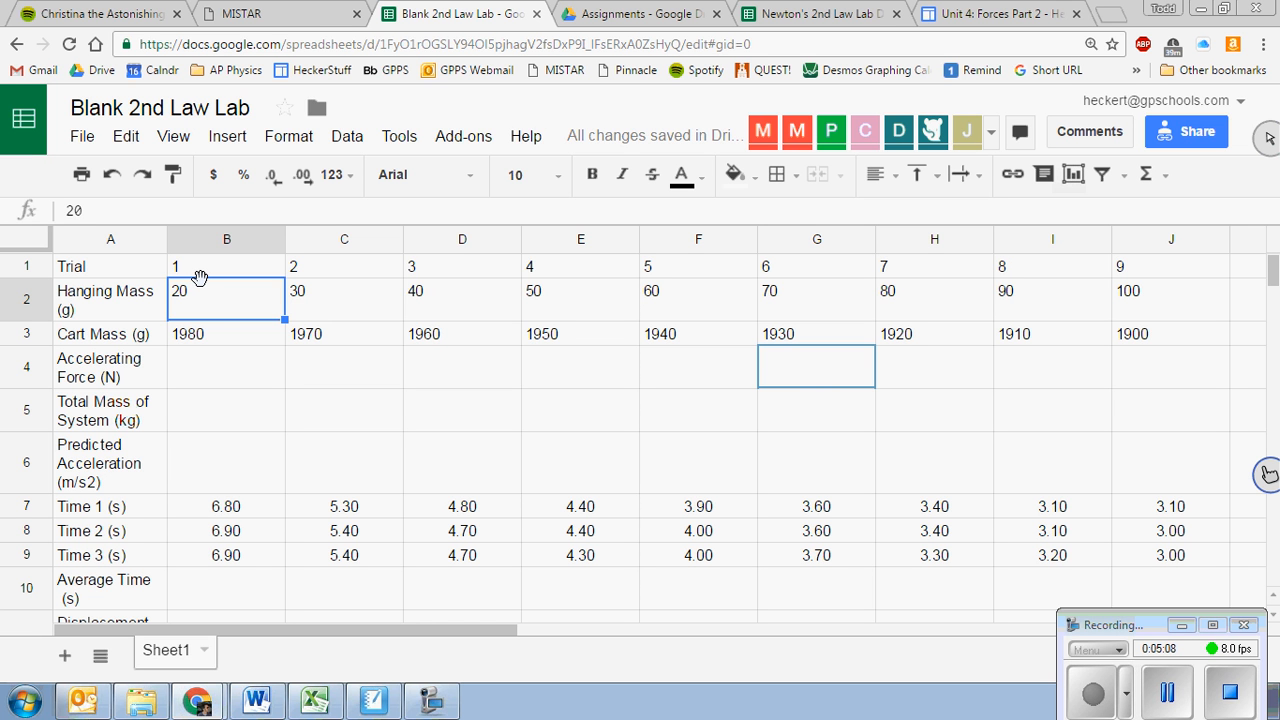
Step: Enter the formula =B2/1000*9.8 in cell B4 to calculate Trial 1's accelerating force, and reselect the cell
click(210, 376)
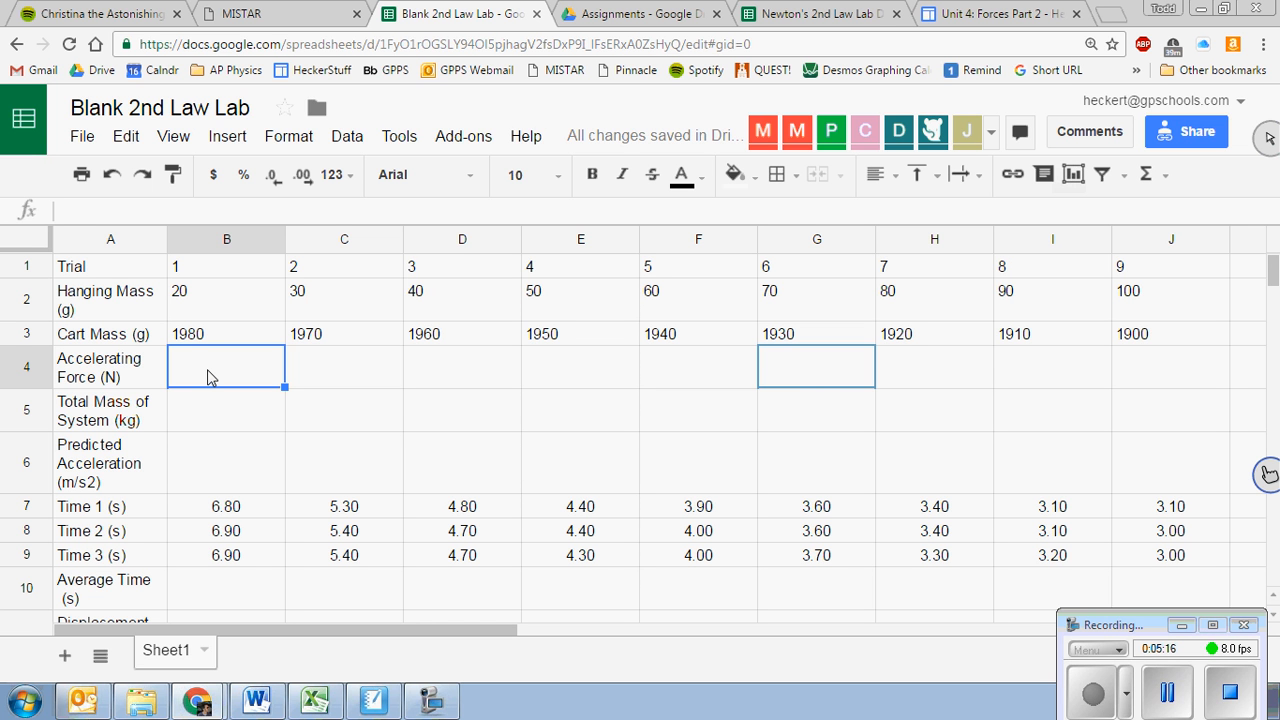
text(=)
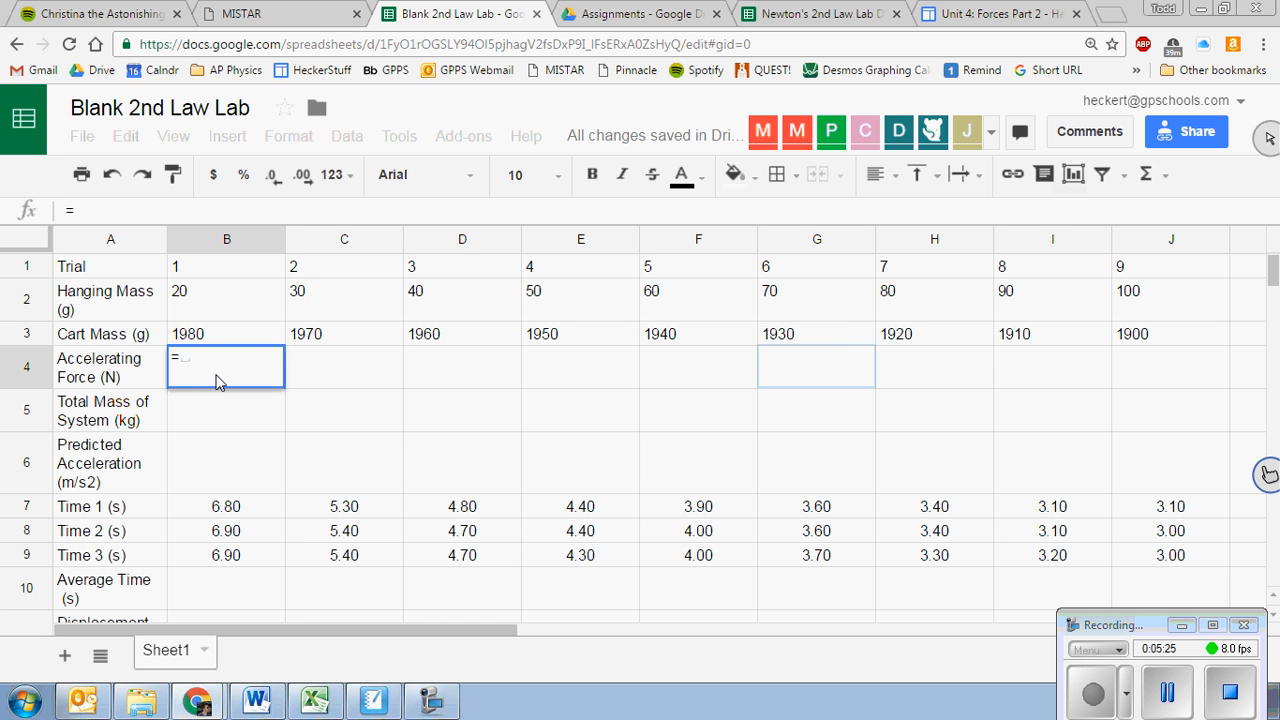
click(213, 301)
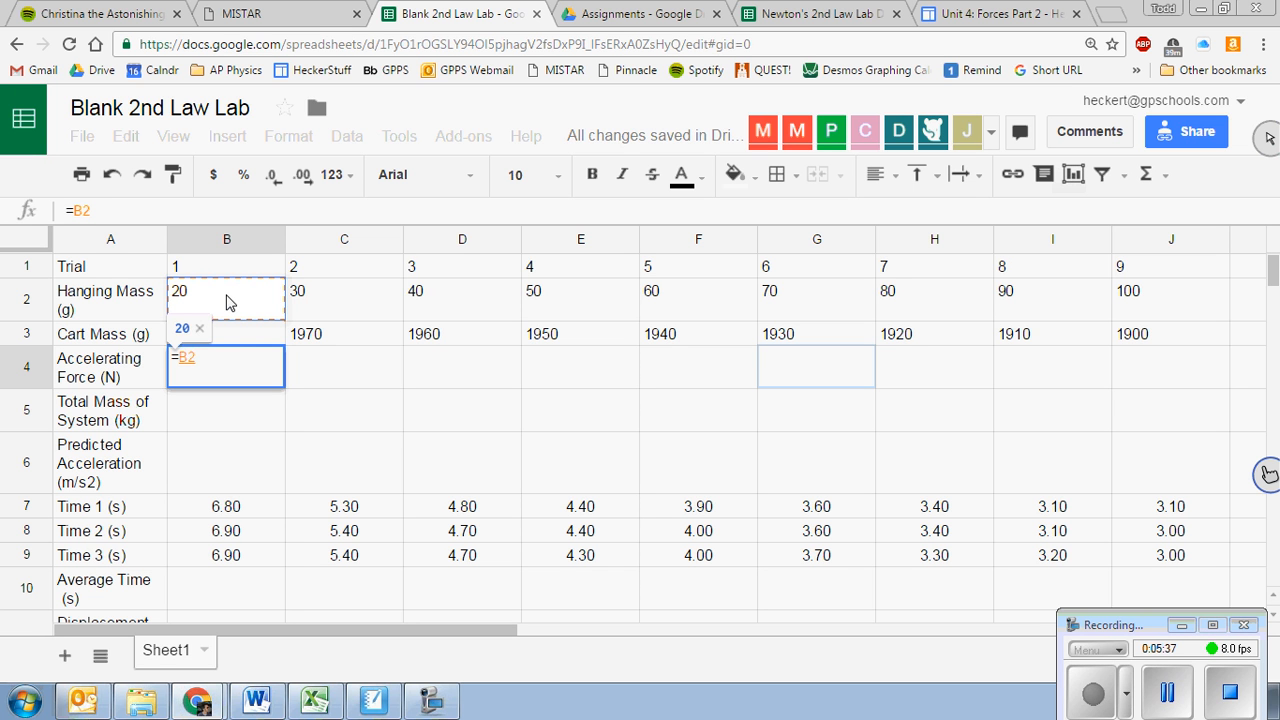
text(/)
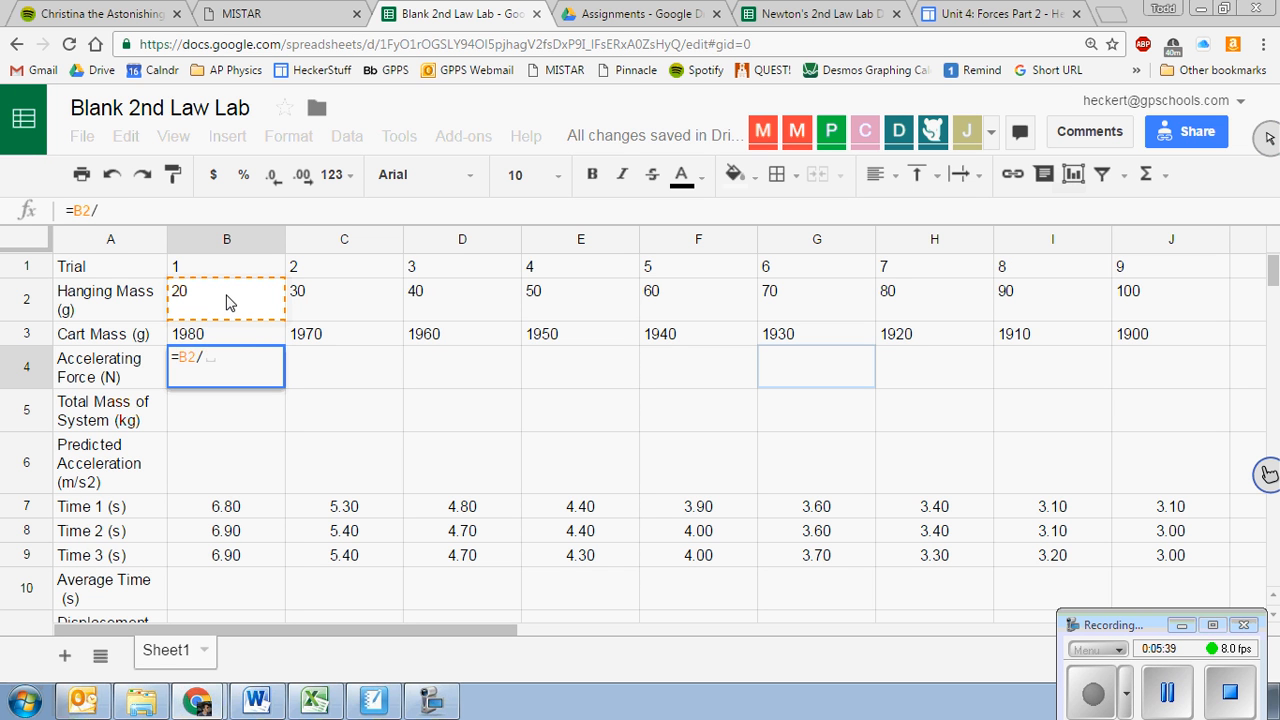
text(1000)
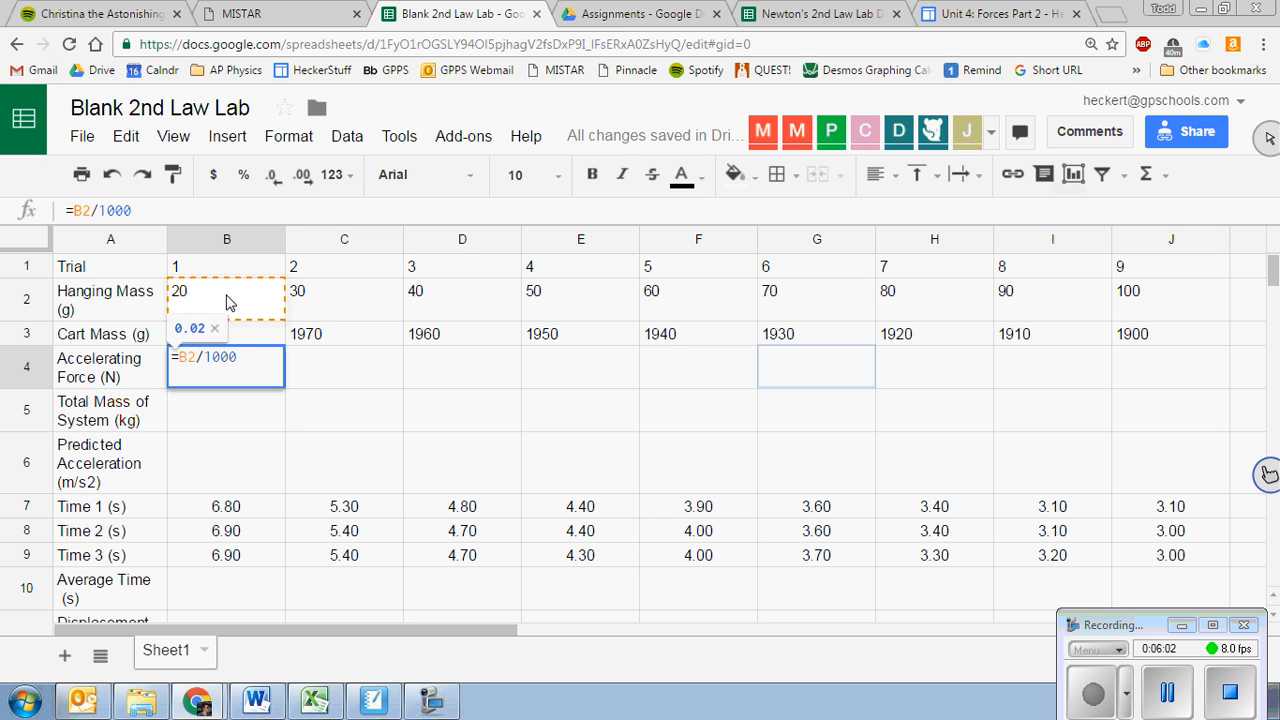
text(*)
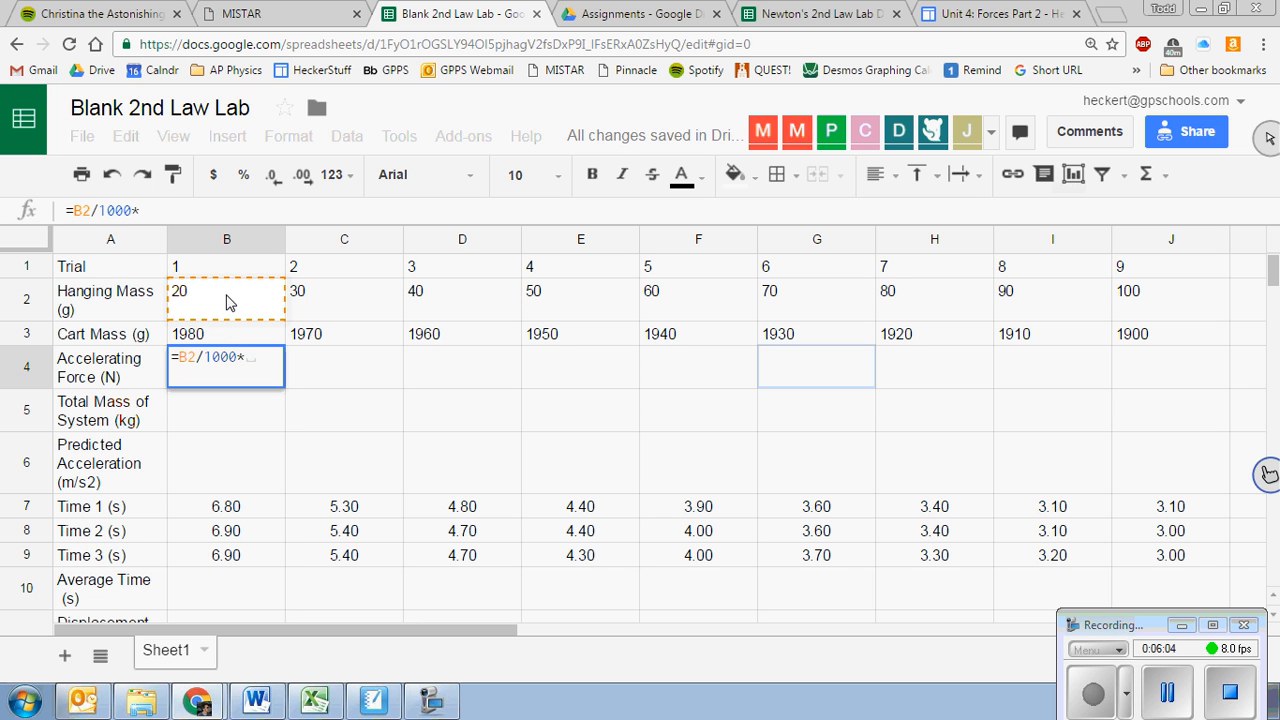
text(9.8)
key(Return)
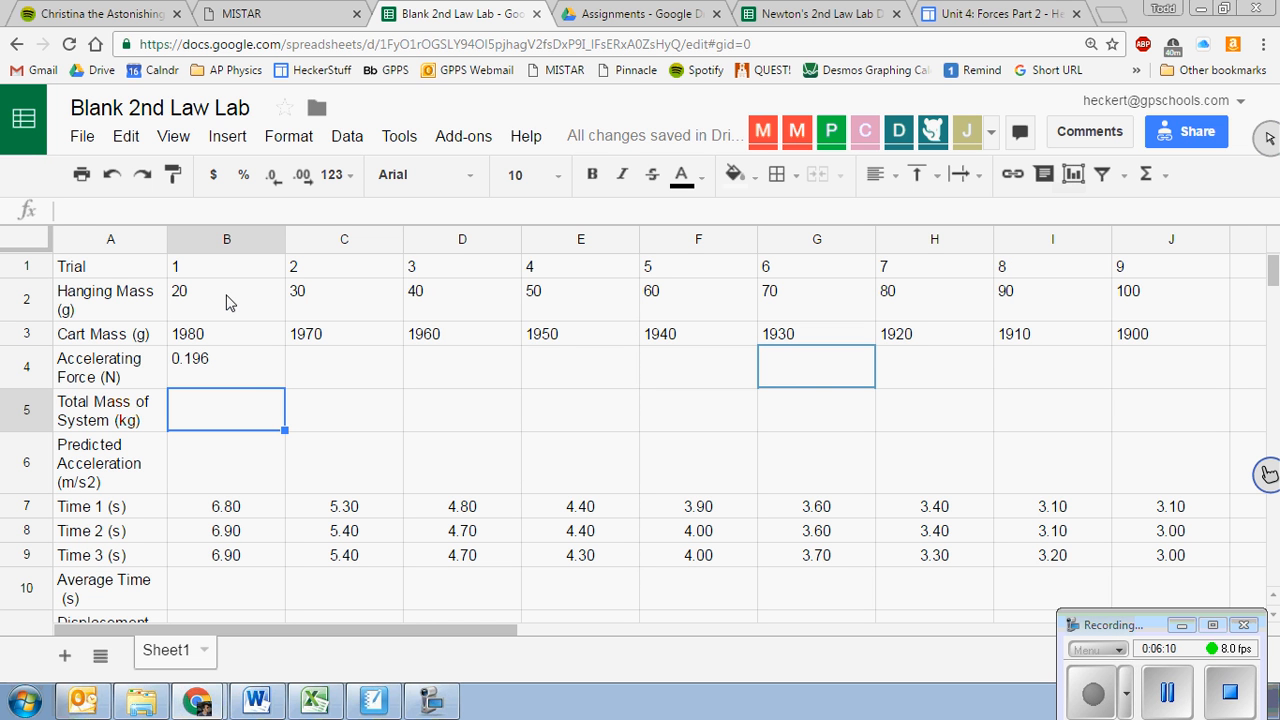
key(Up)
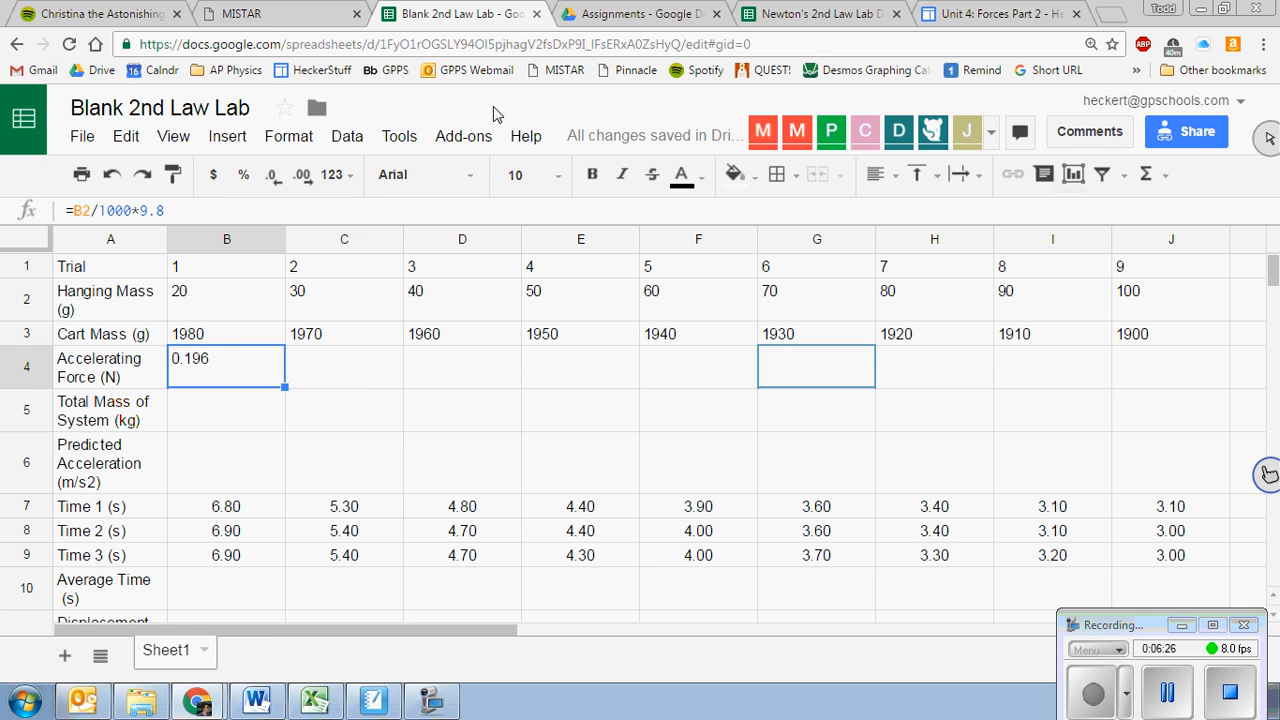
Step: Enter the formula =(B2+B3)/1000 in cell B5 to calculate Trial 1's total mass of the system in kilograms
key(ctrl+plus)
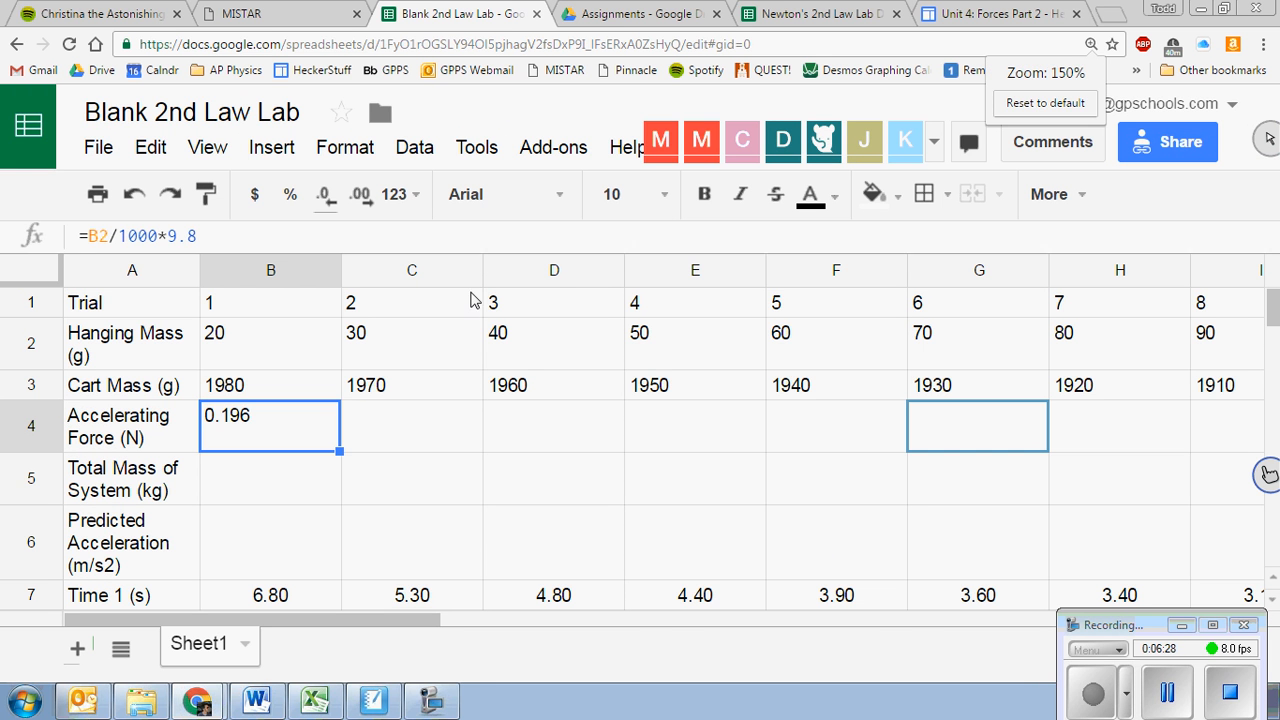
click(266, 488)
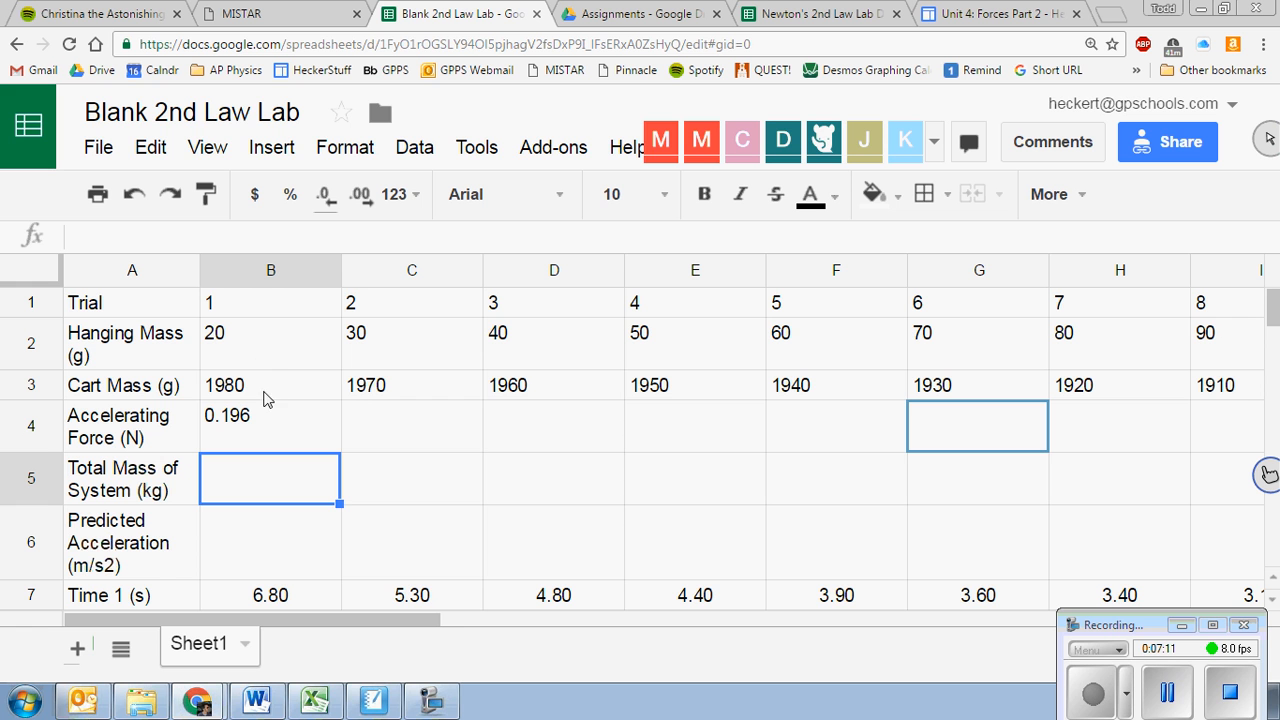
text(=)
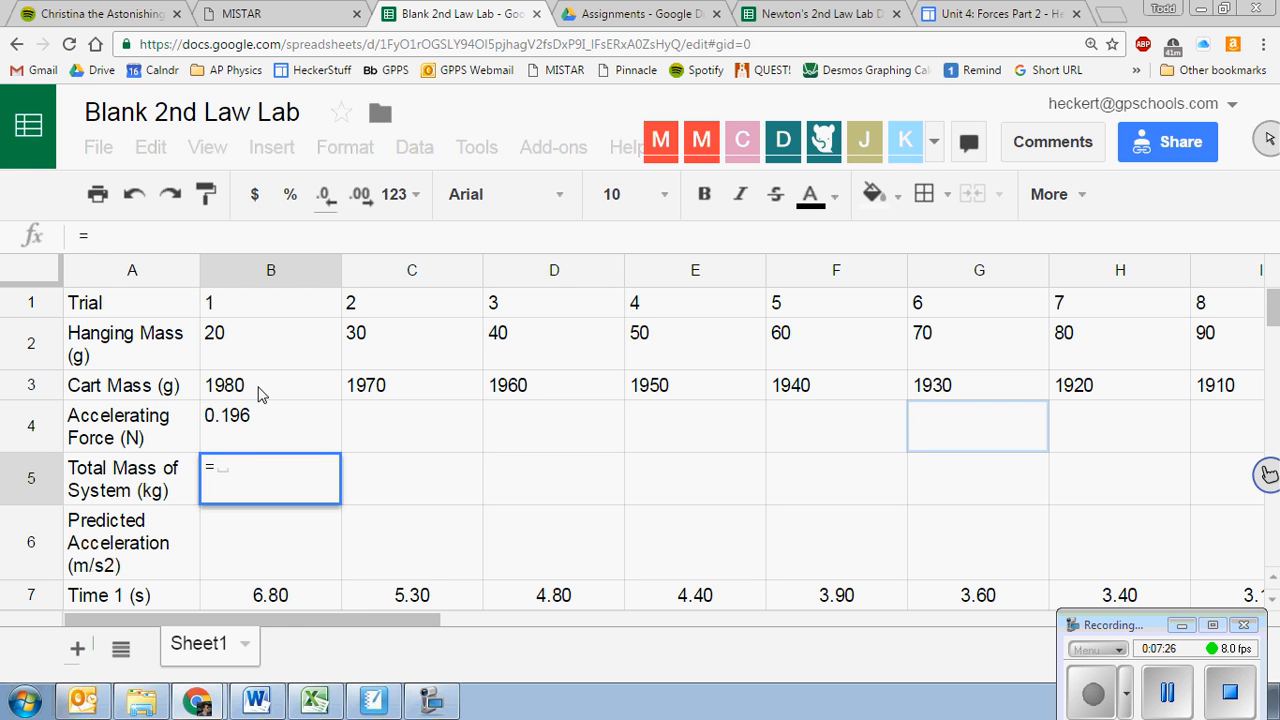
text(()
click(245, 340)
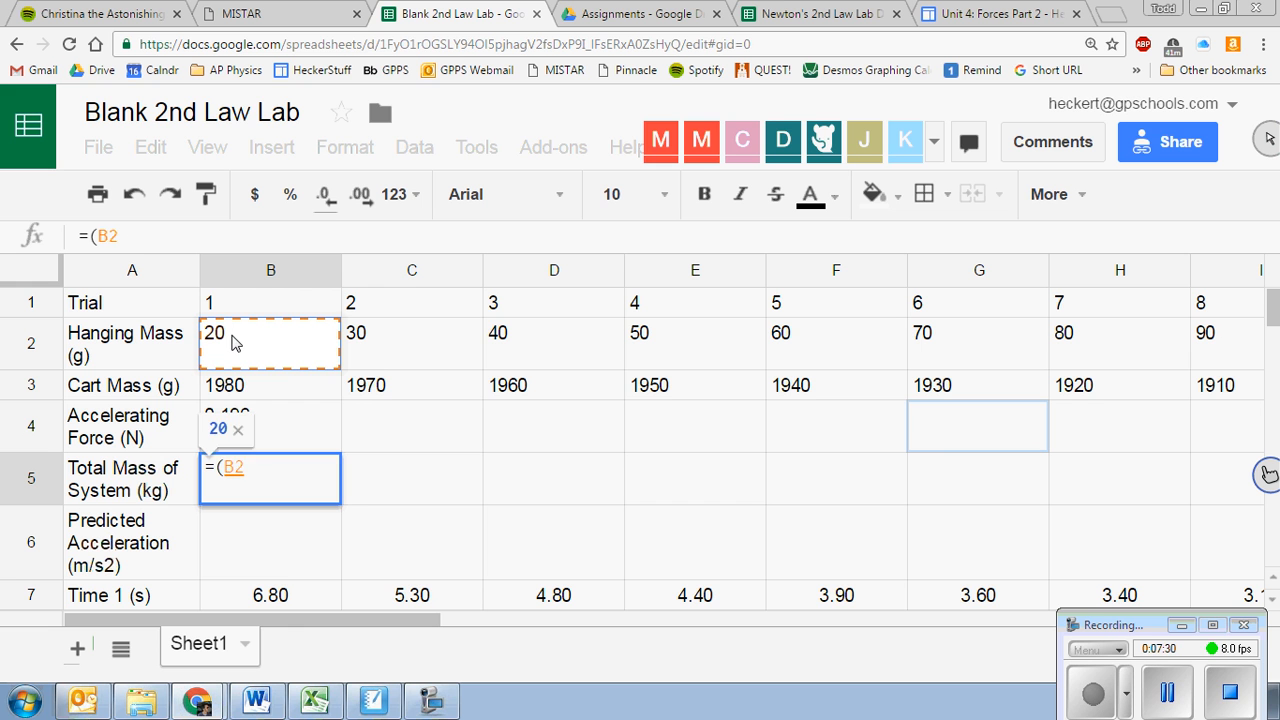
text(+)
click(252, 390)
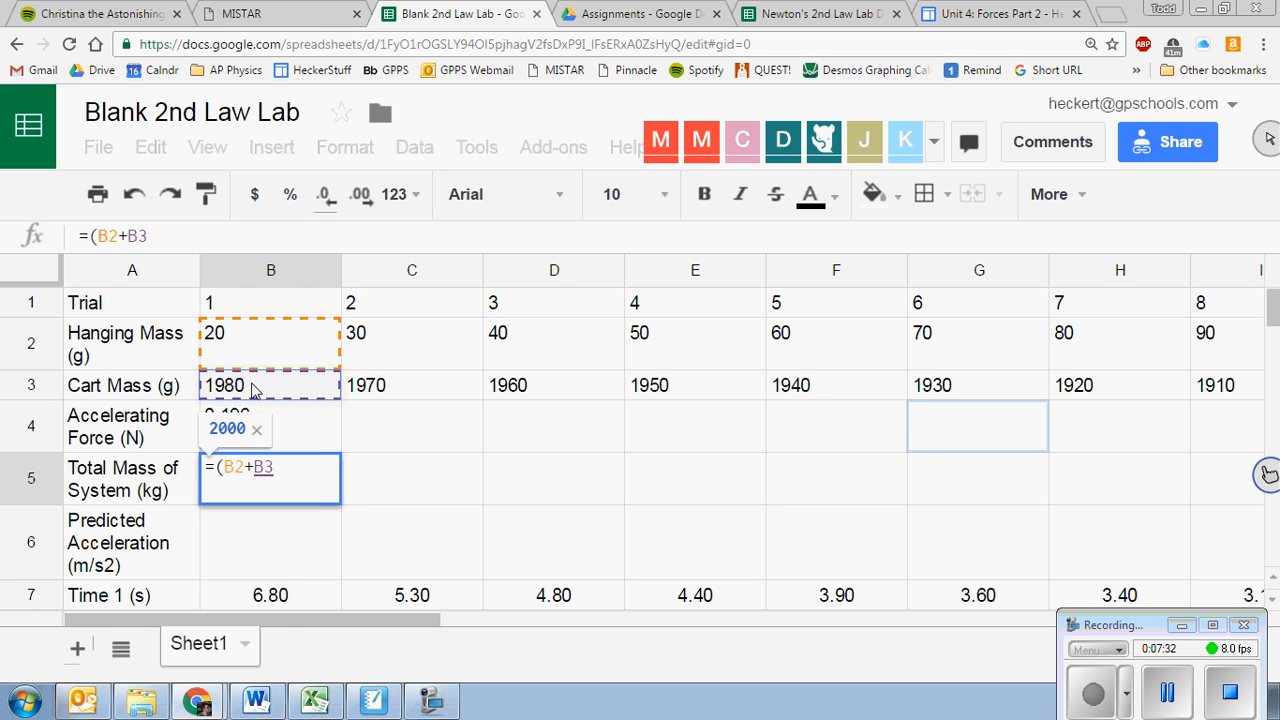
text()/1000)
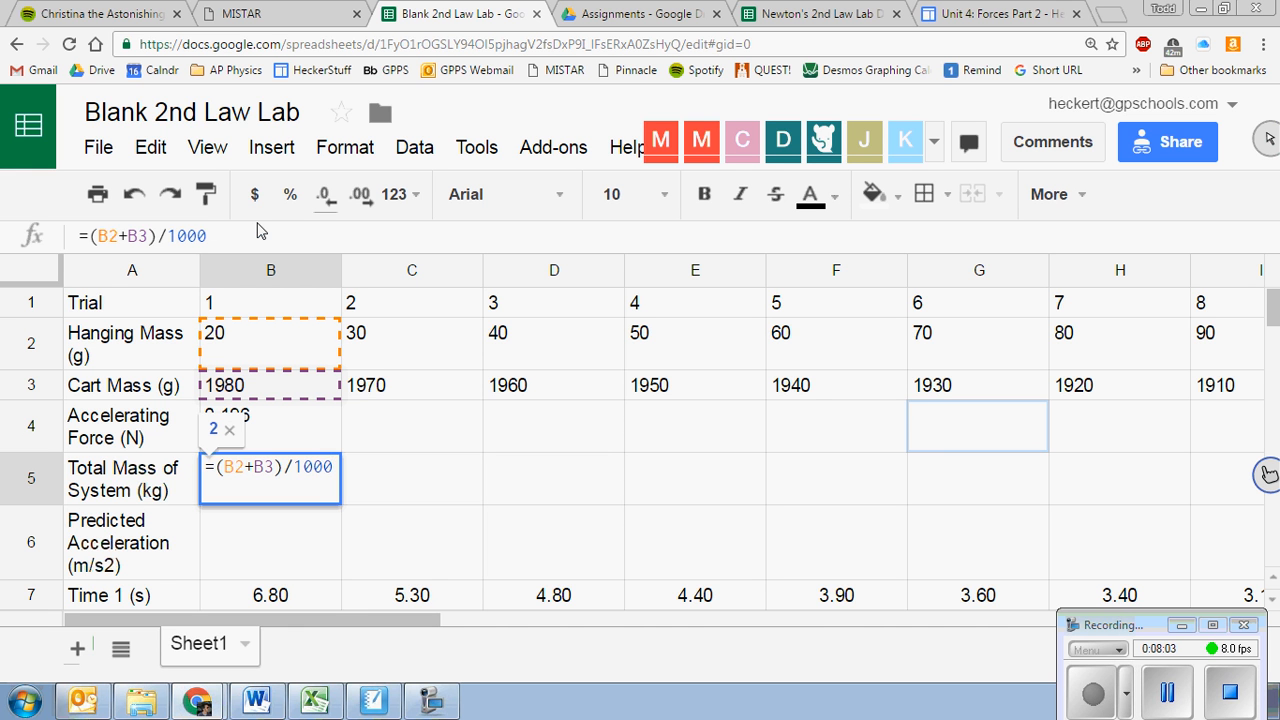
key(Return)
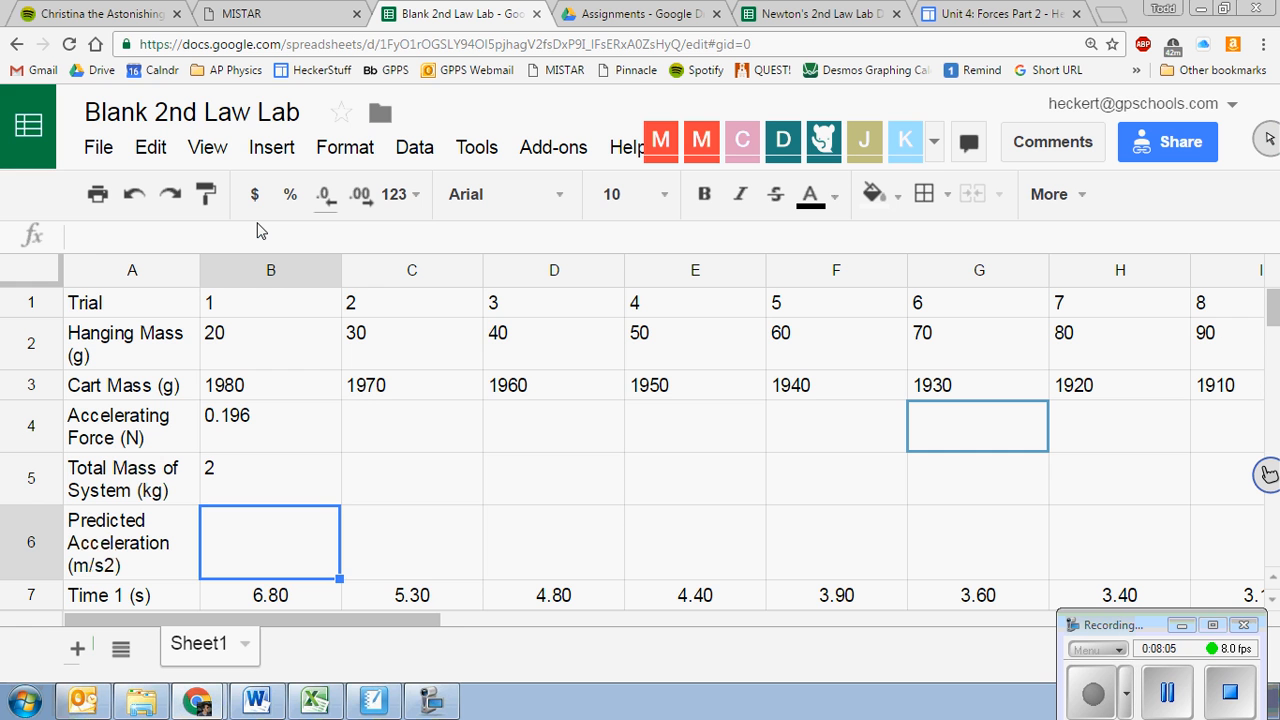
key(Up)
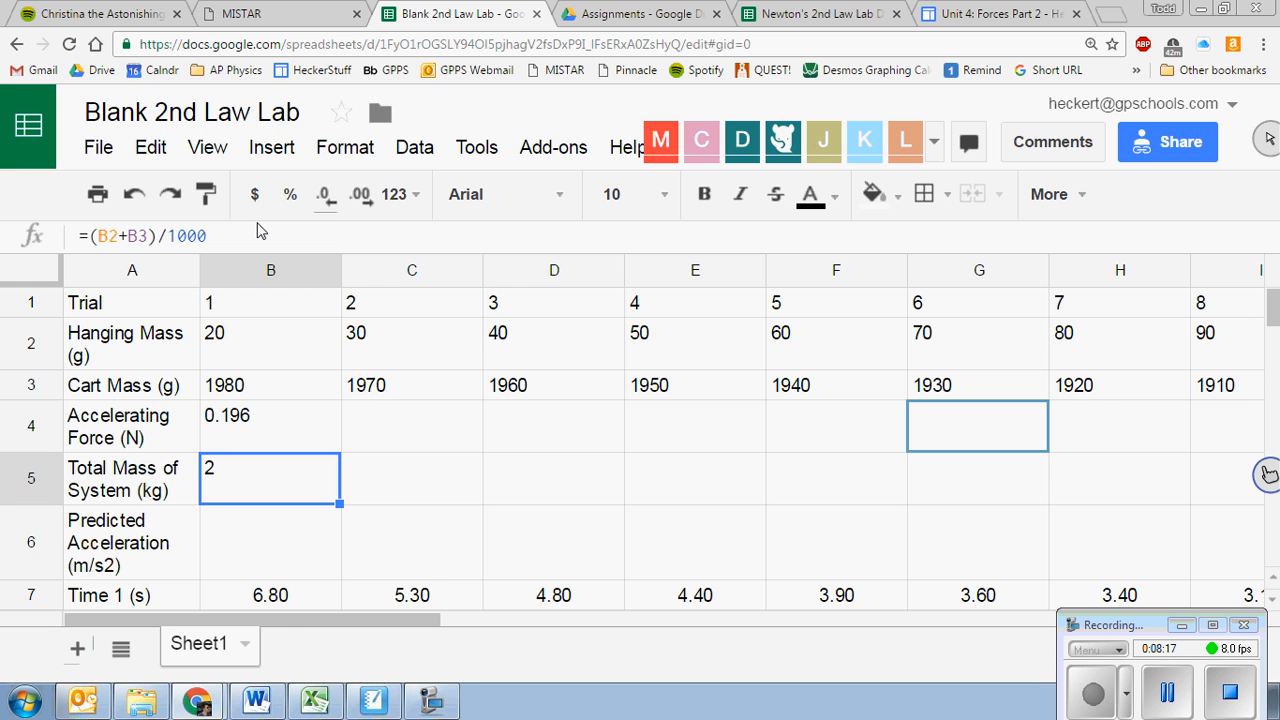
key(Down)
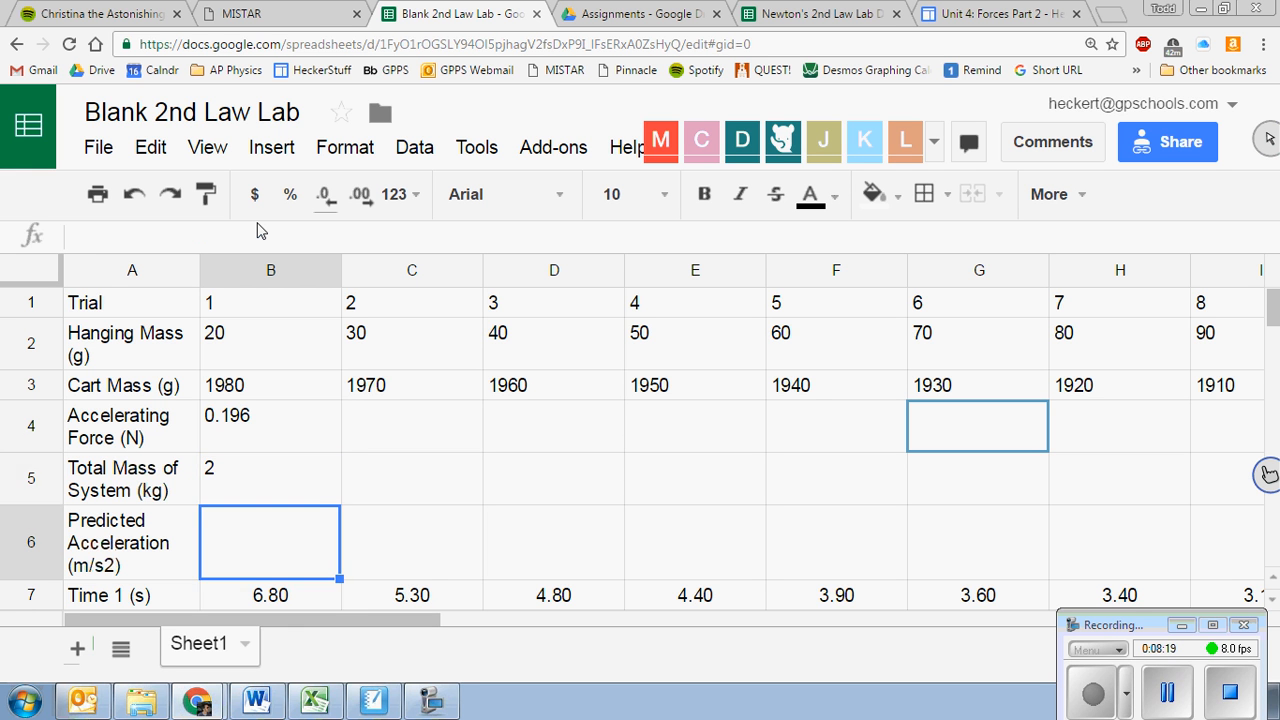
key(Up)
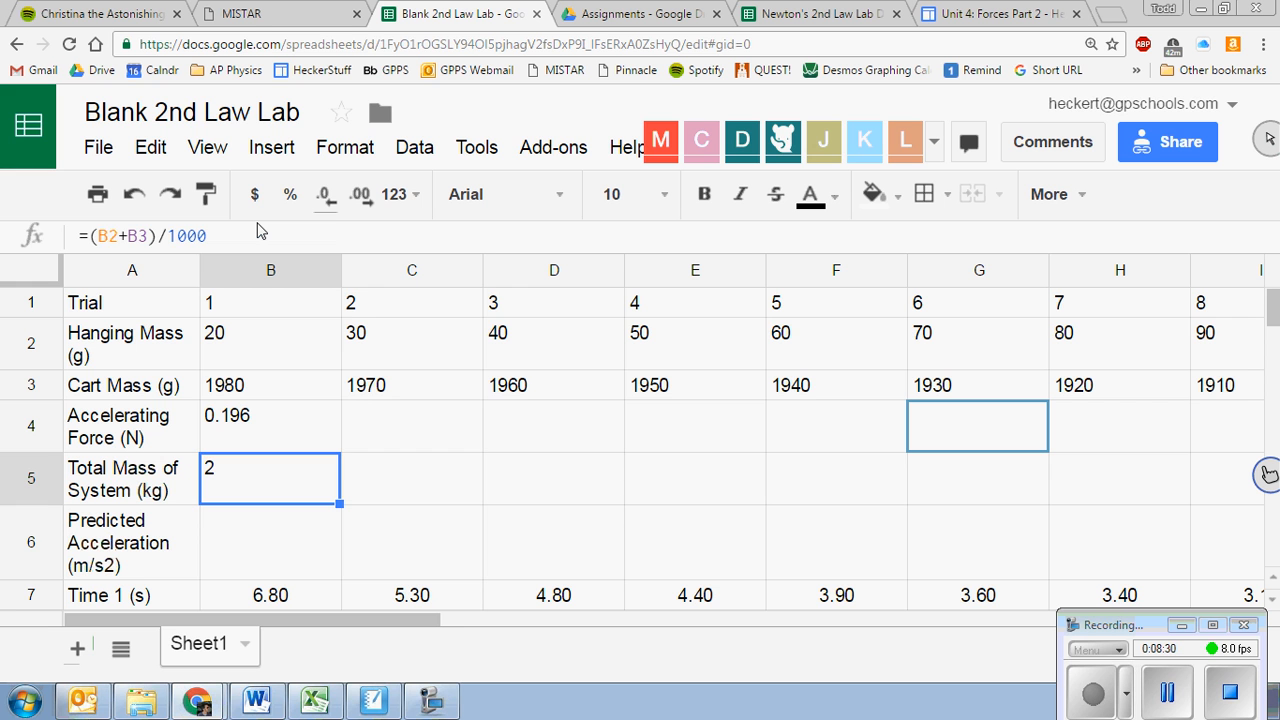
Step: Enter the formula =B4/B5 in cell B6 to calculate Trial 1's predicted acceleration, and reselect the cell
key(Down)
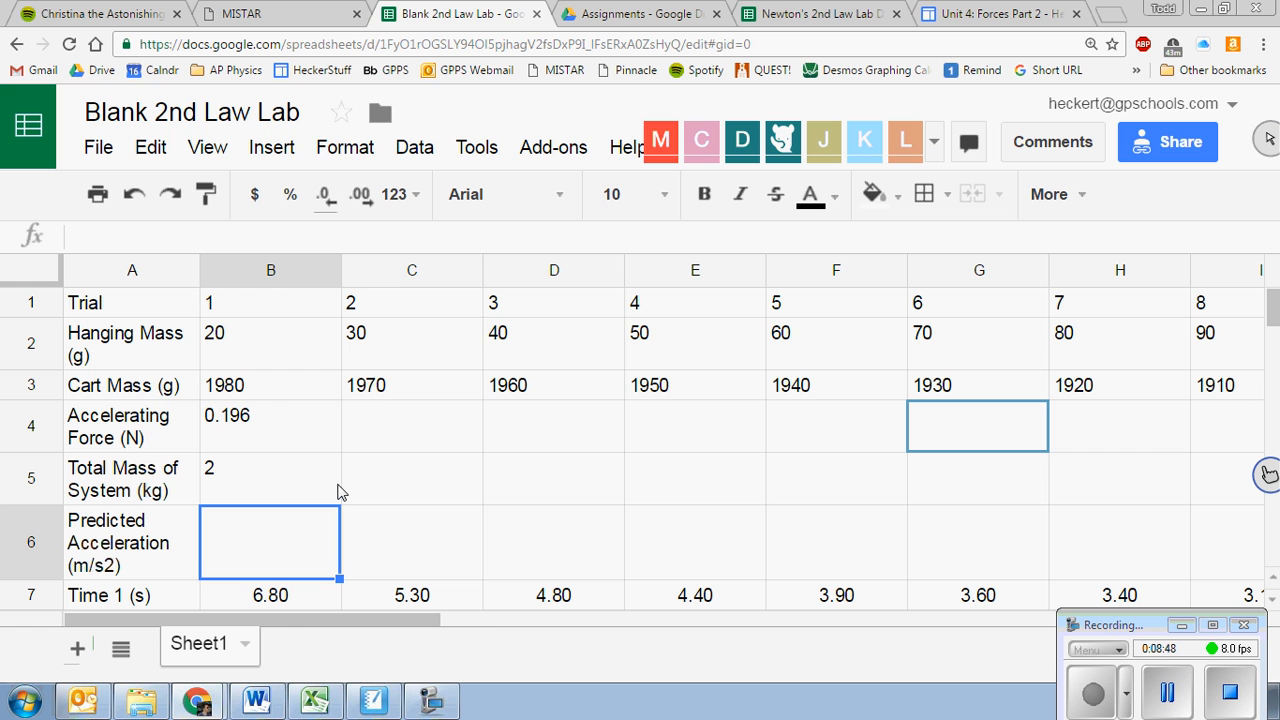
text(=)
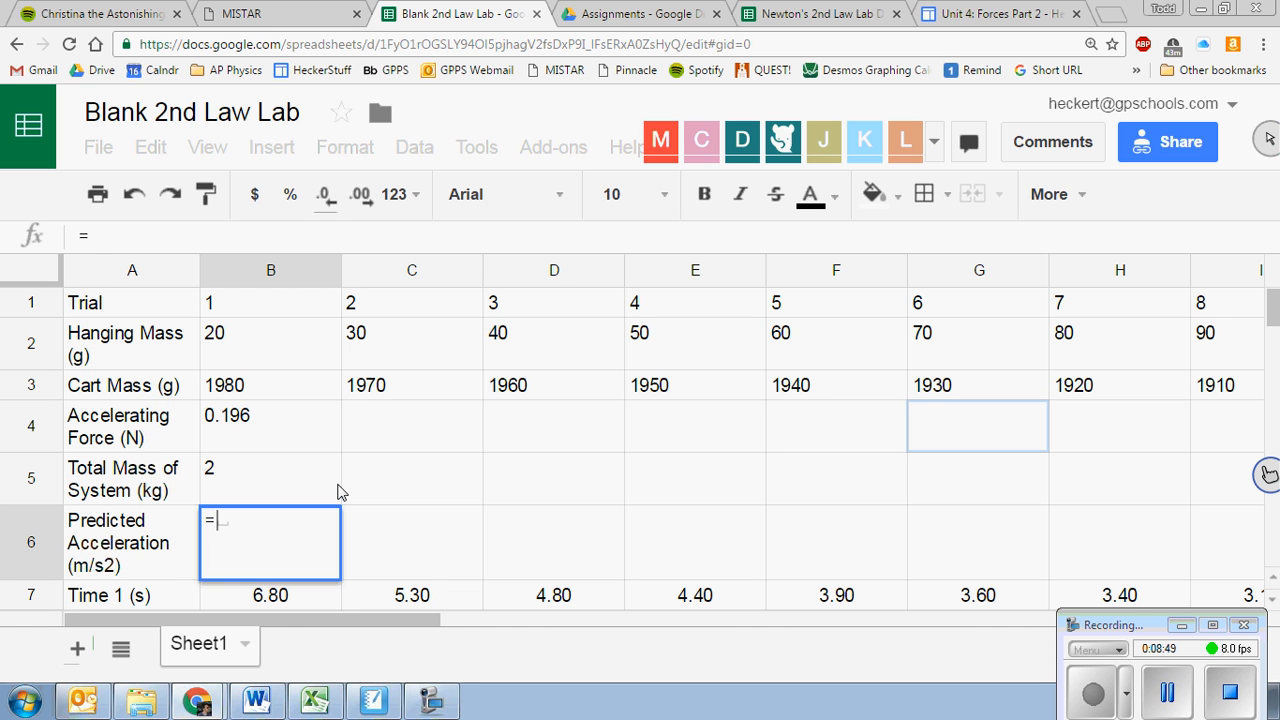
click(288, 423)
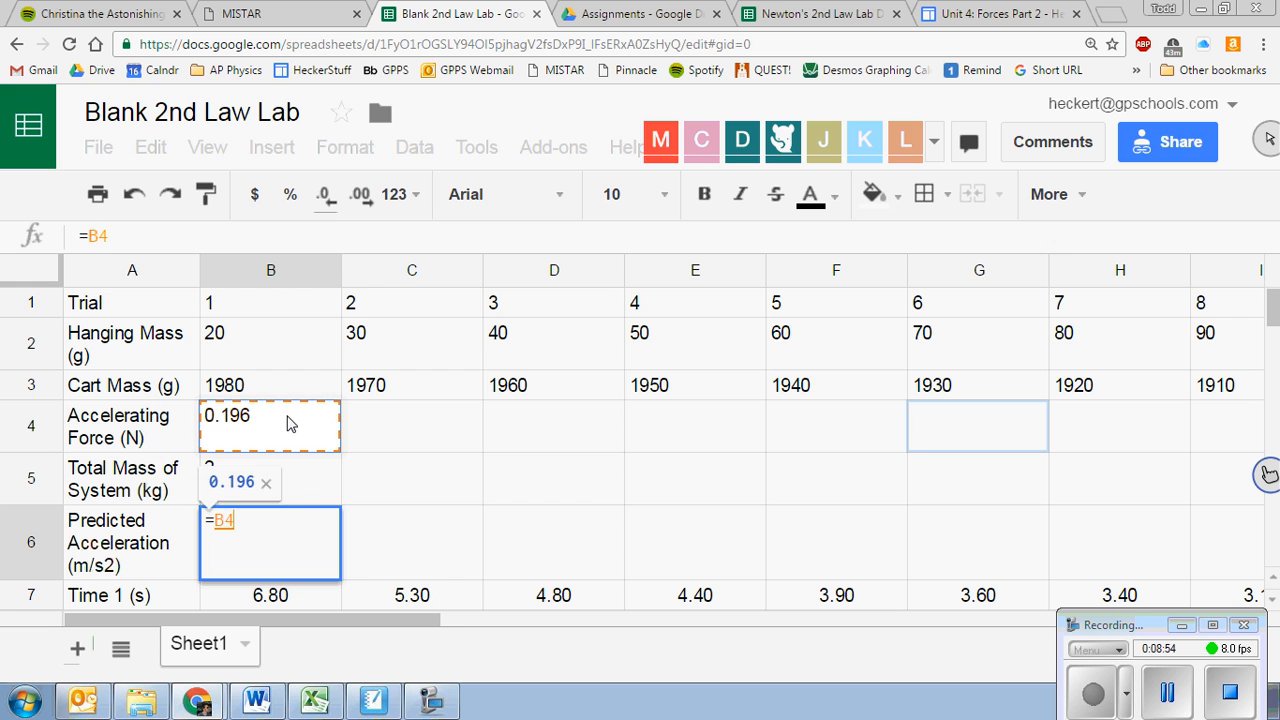
text(/)
click(306, 479)
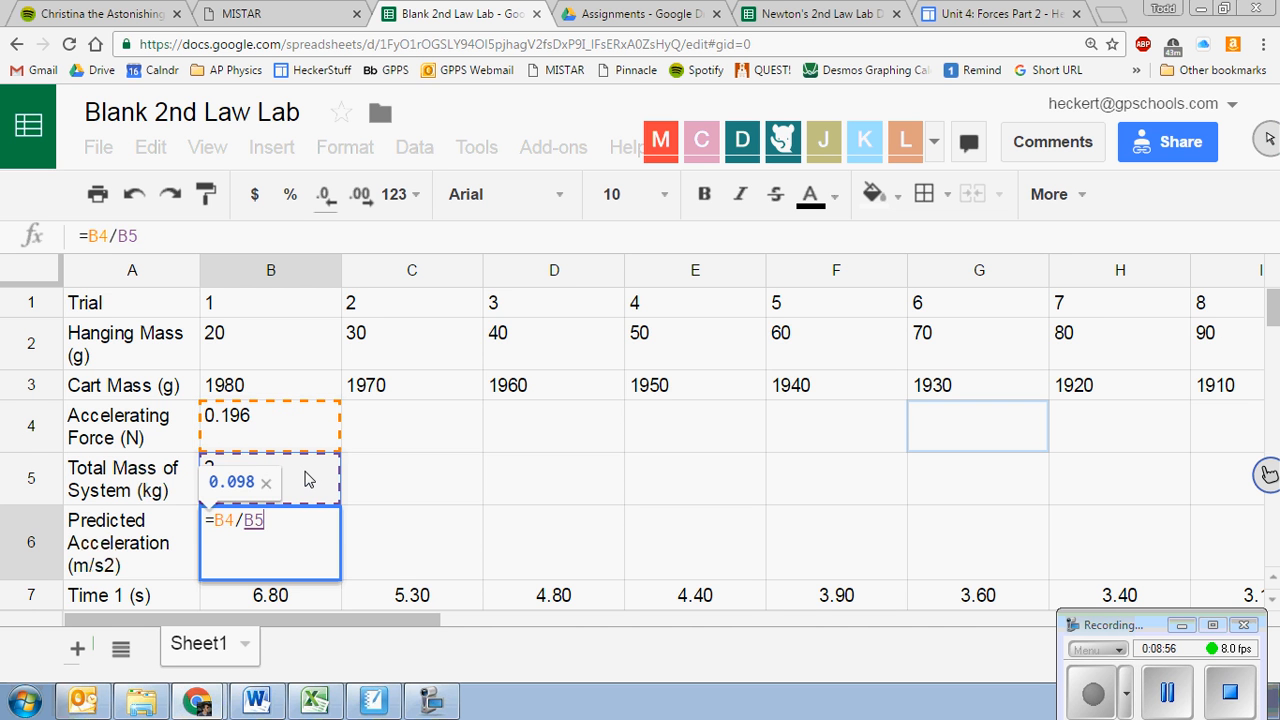
key(Return)
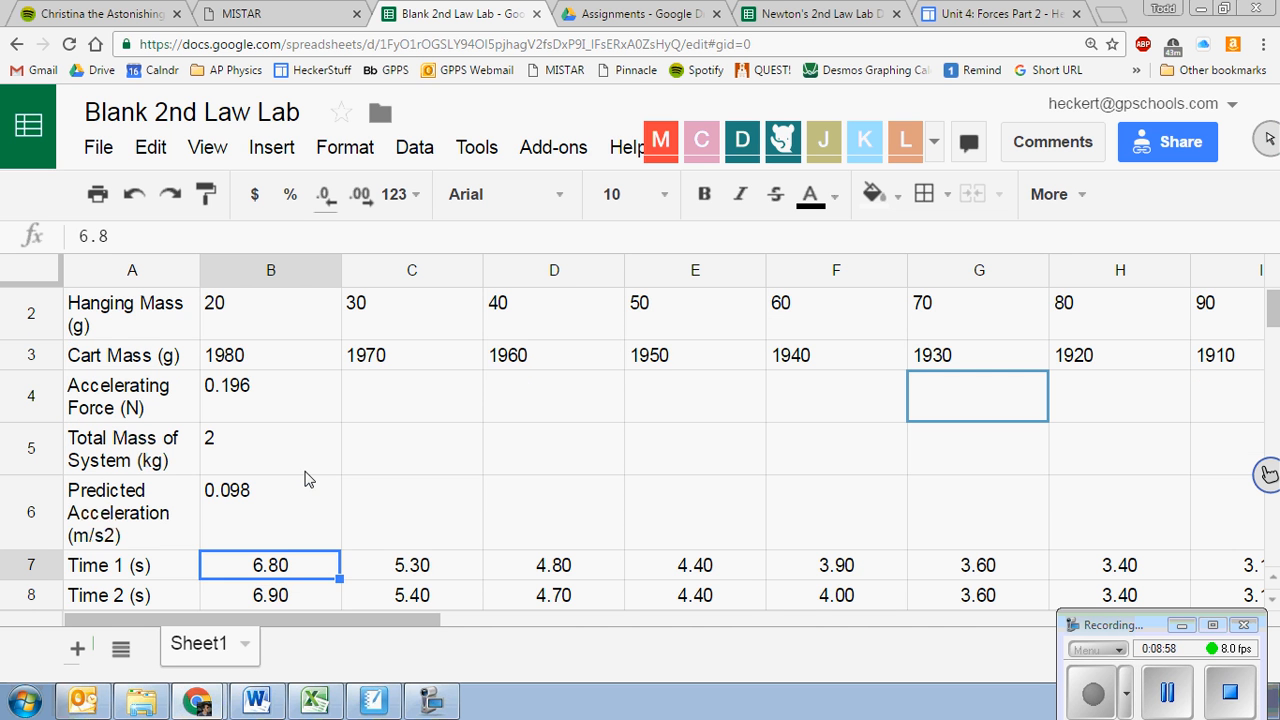
click(276, 522)
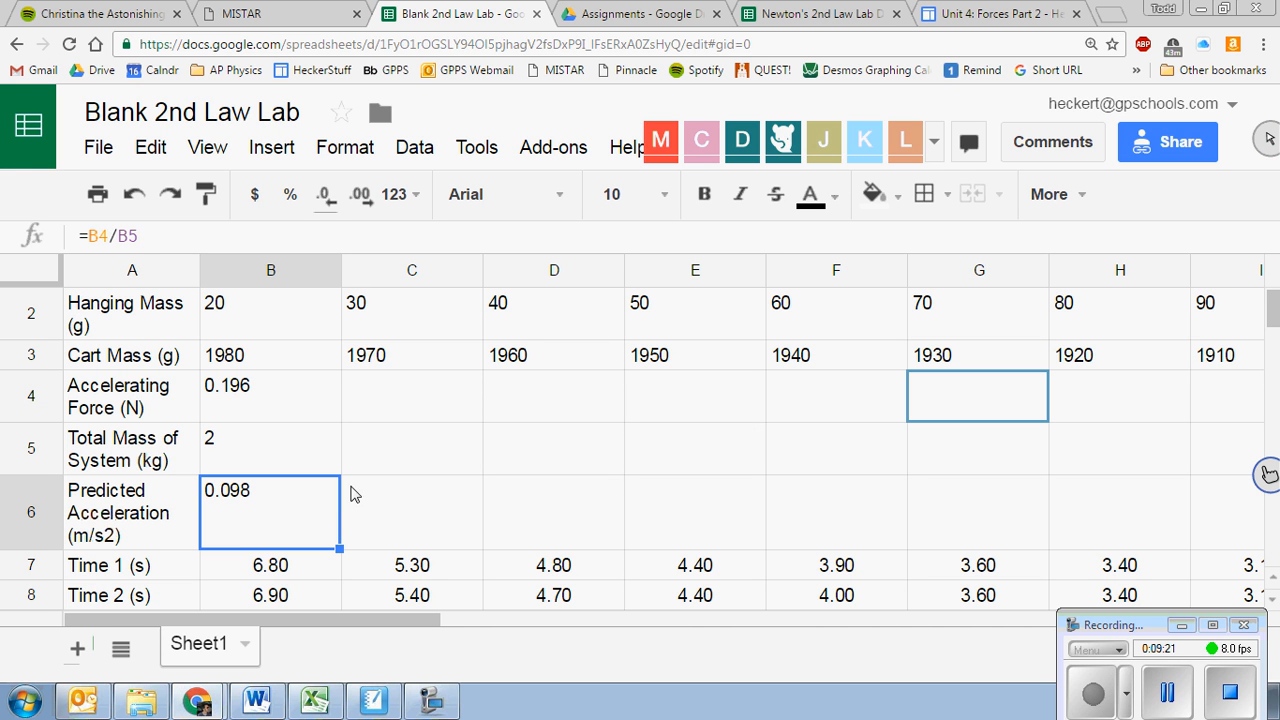
Step: Fill the three Trial 1 formulas in B4:B6 across the row to Trial 8 in column I
click(250, 392)
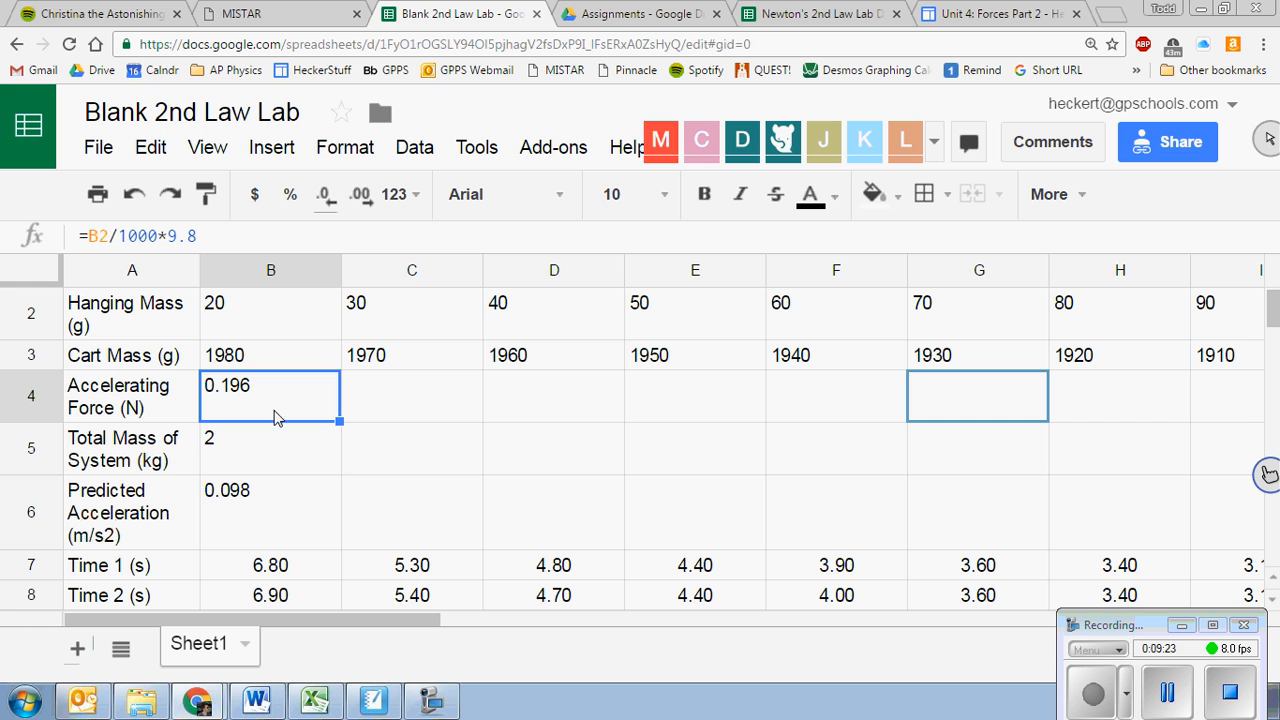
shift+click(306, 500)
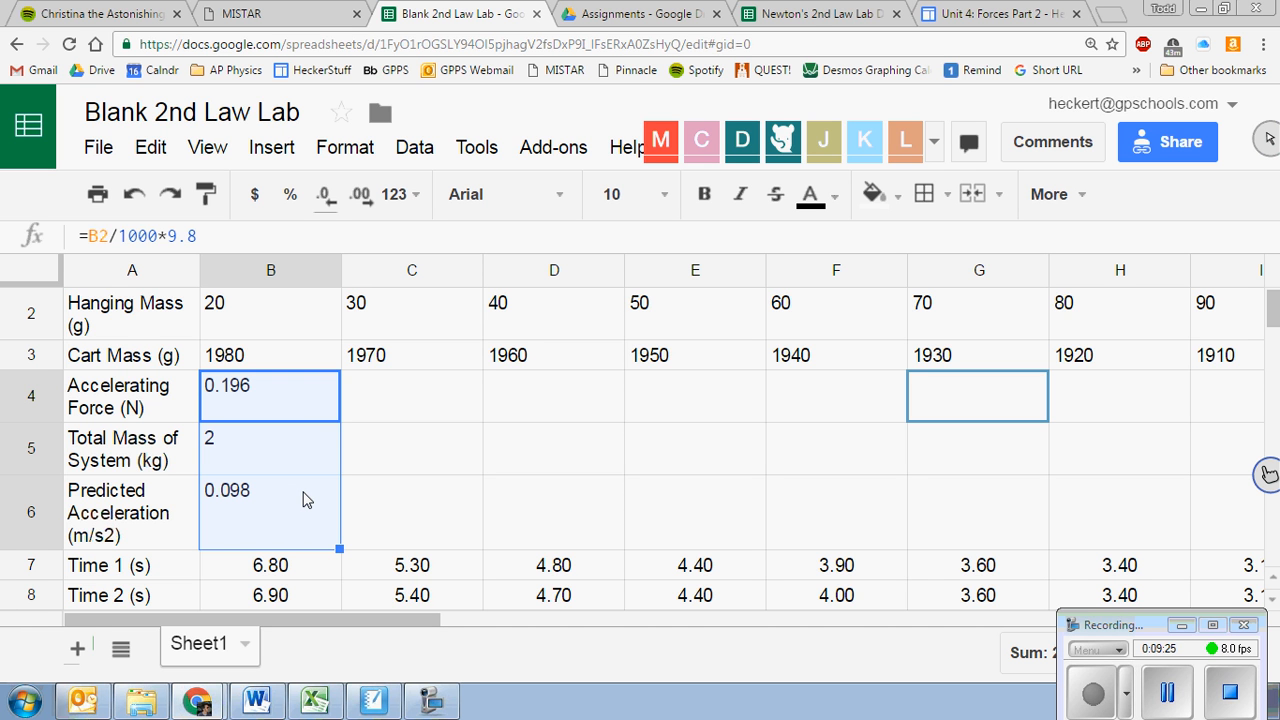
click(296, 400)
mouse_move(289, 418)
mouse_down()
mouse_move(289, 526)
mouse_move(280, 520)
mouse_up()
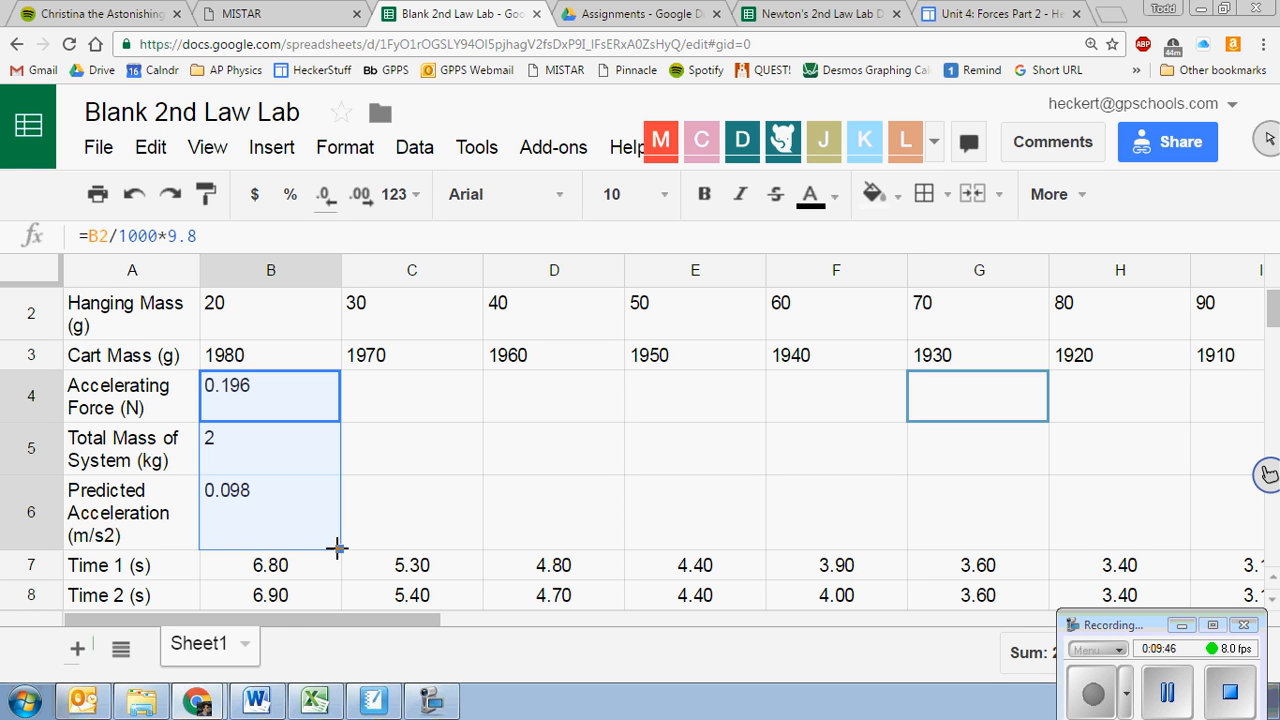
drag(338, 548, 1219, 491)
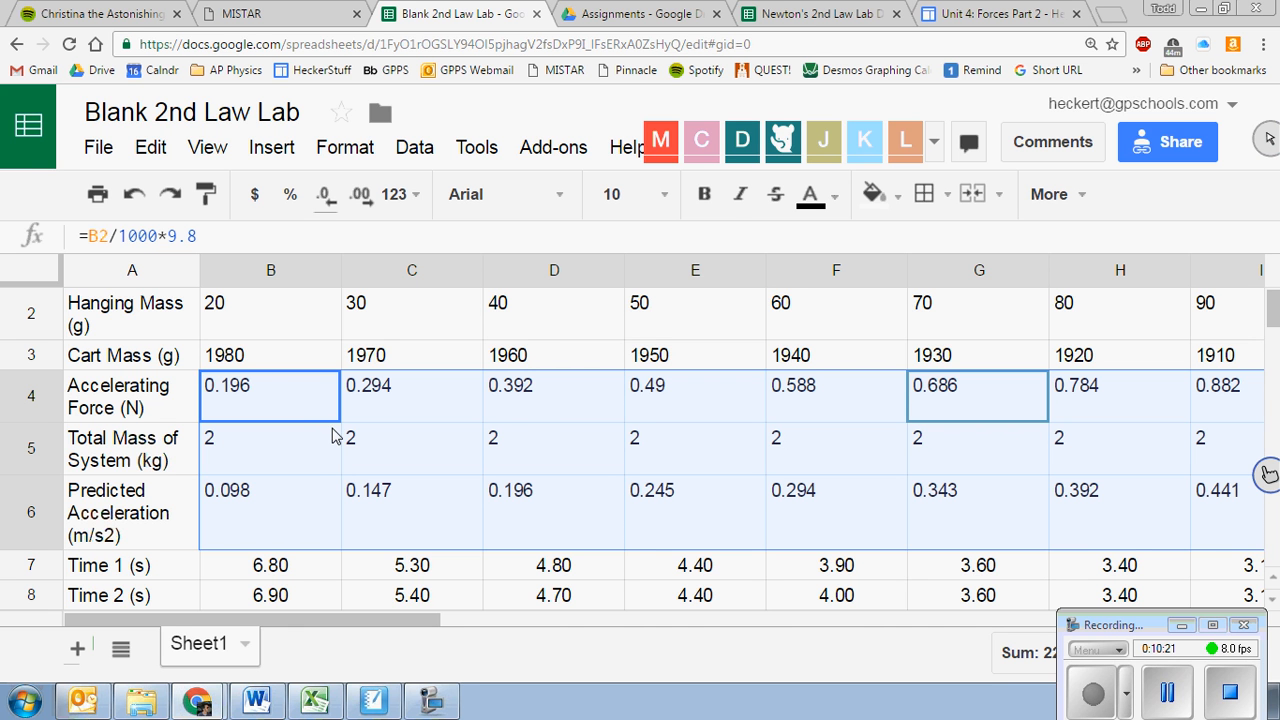
key(ctrl+minus)
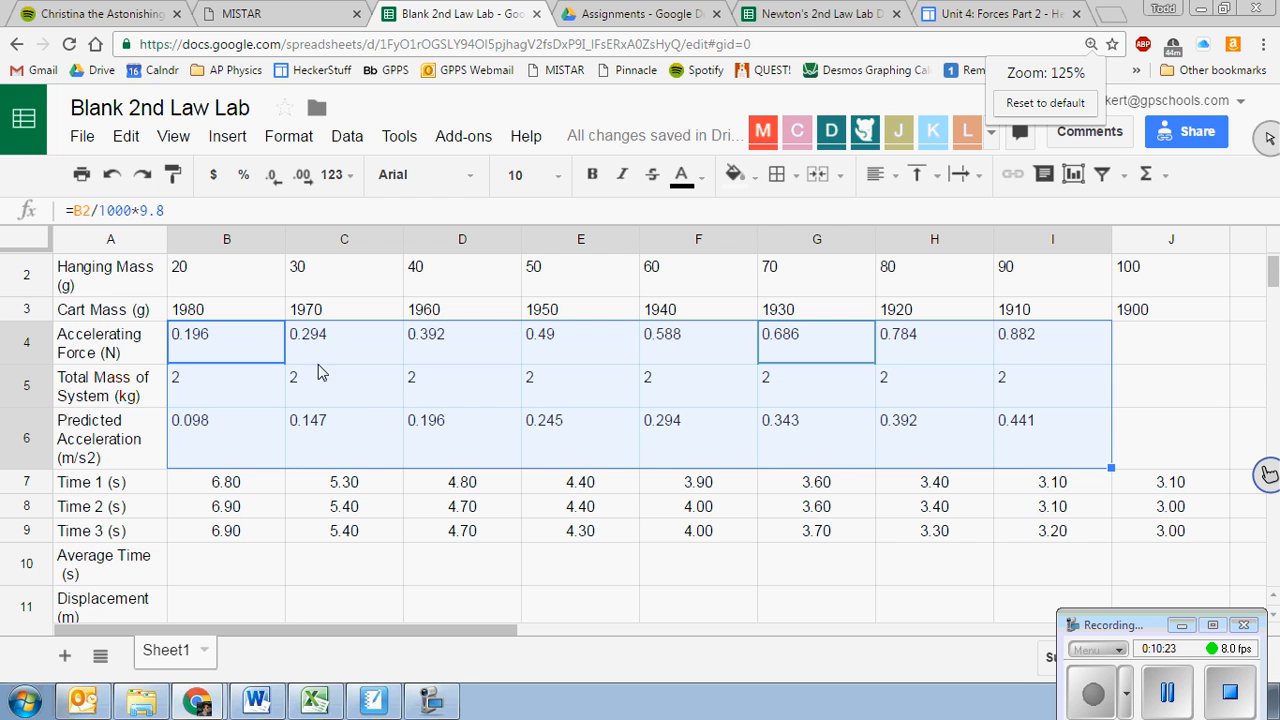
Step: Extend the formulas in I4:I6 into column J for Trial 9
click(296, 510)
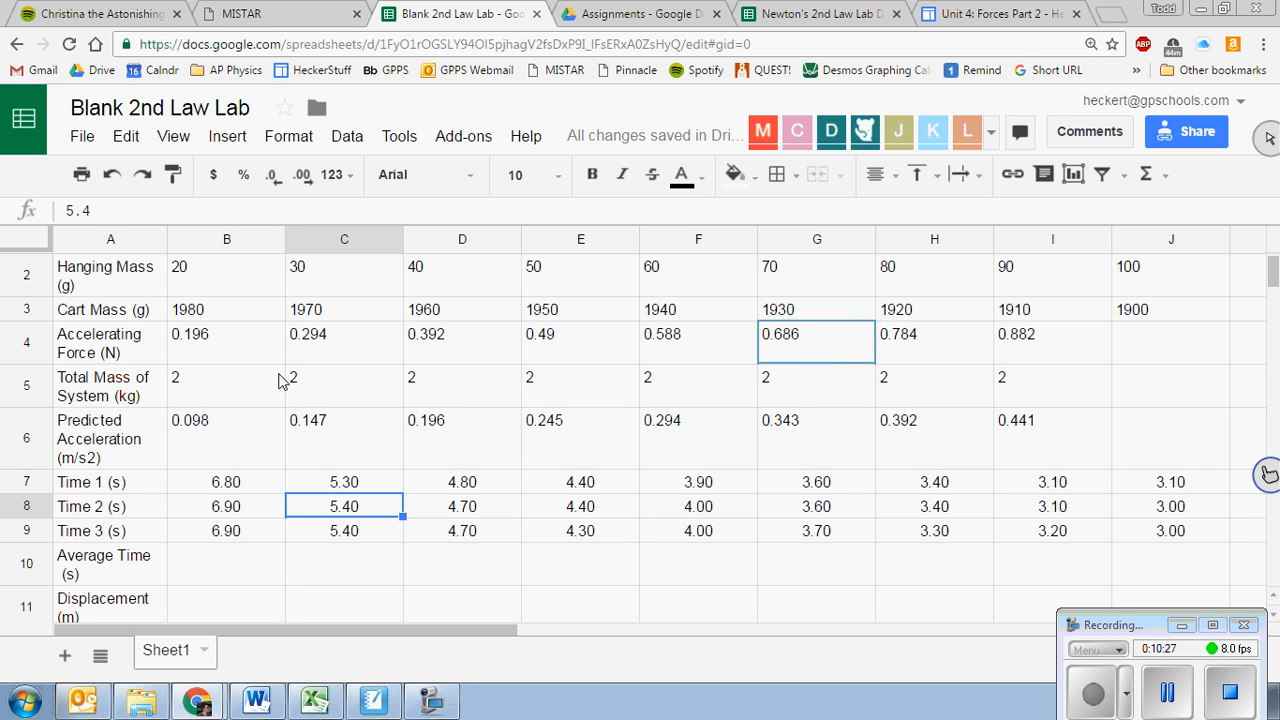
scroll(300, 405, up, 1)
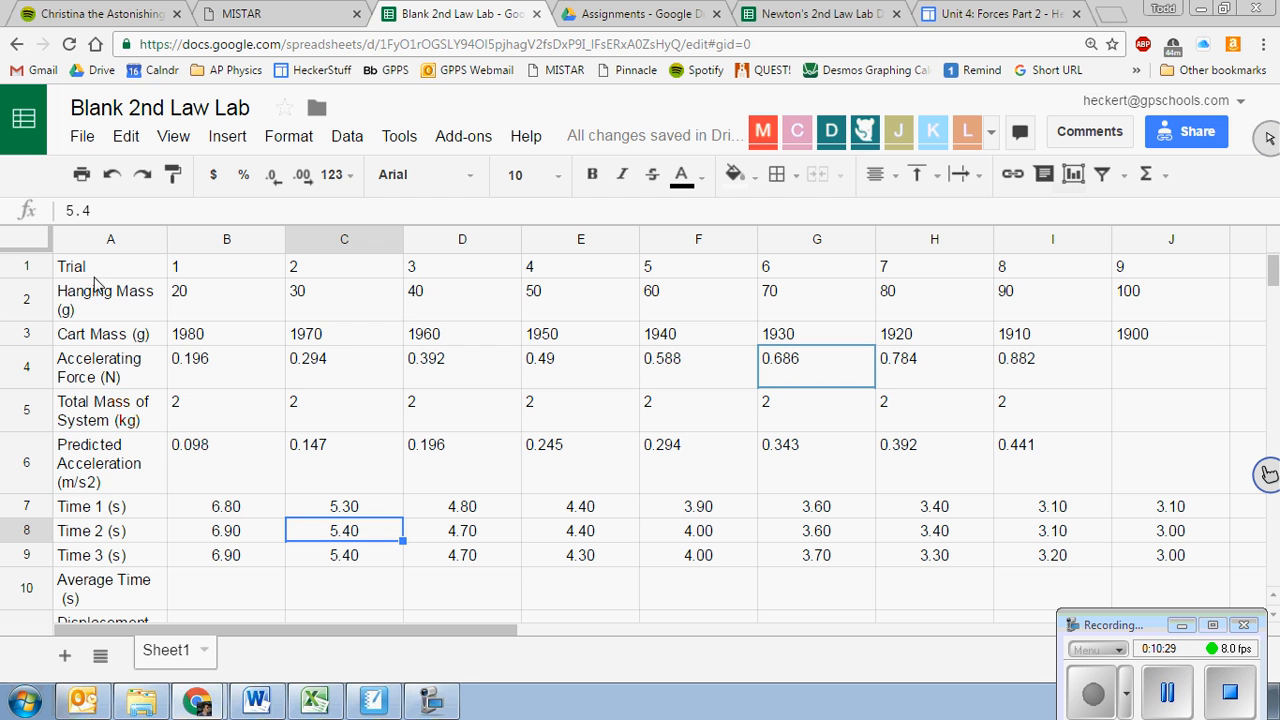
scroll(338, 508, down, 1)
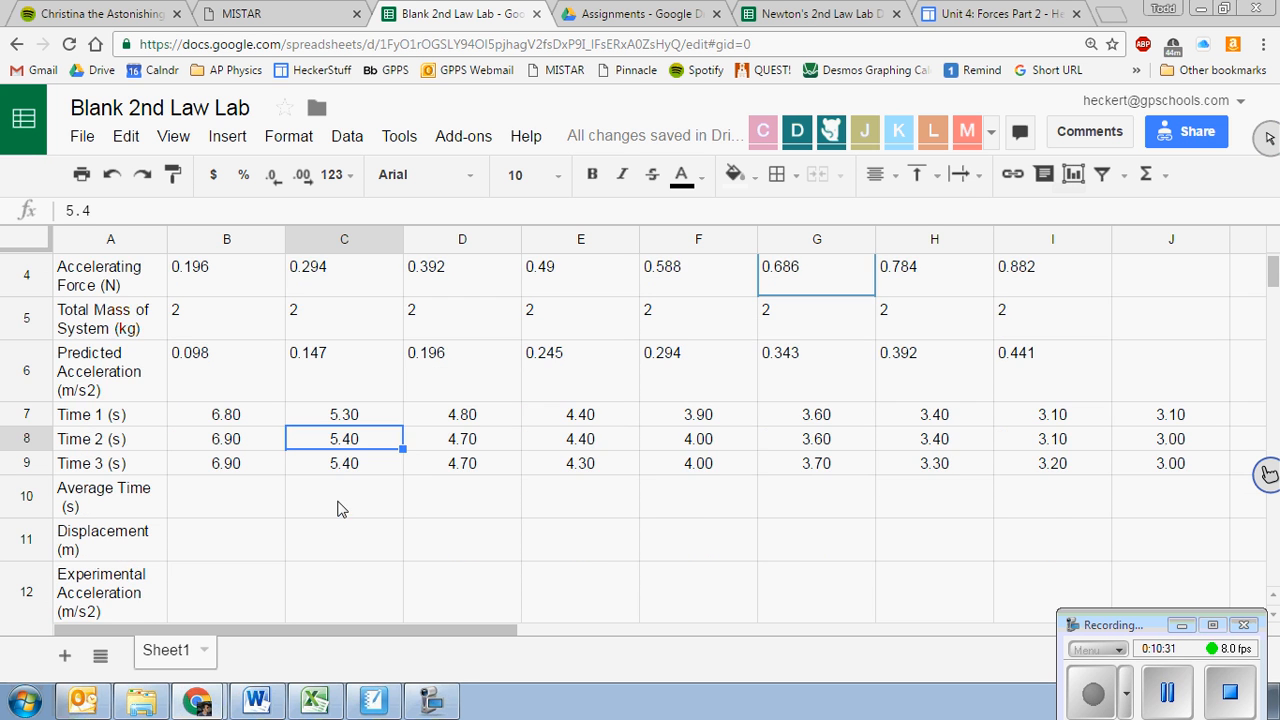
scroll(290, 460, up, 1)
drag(204, 370, 1036, 472)
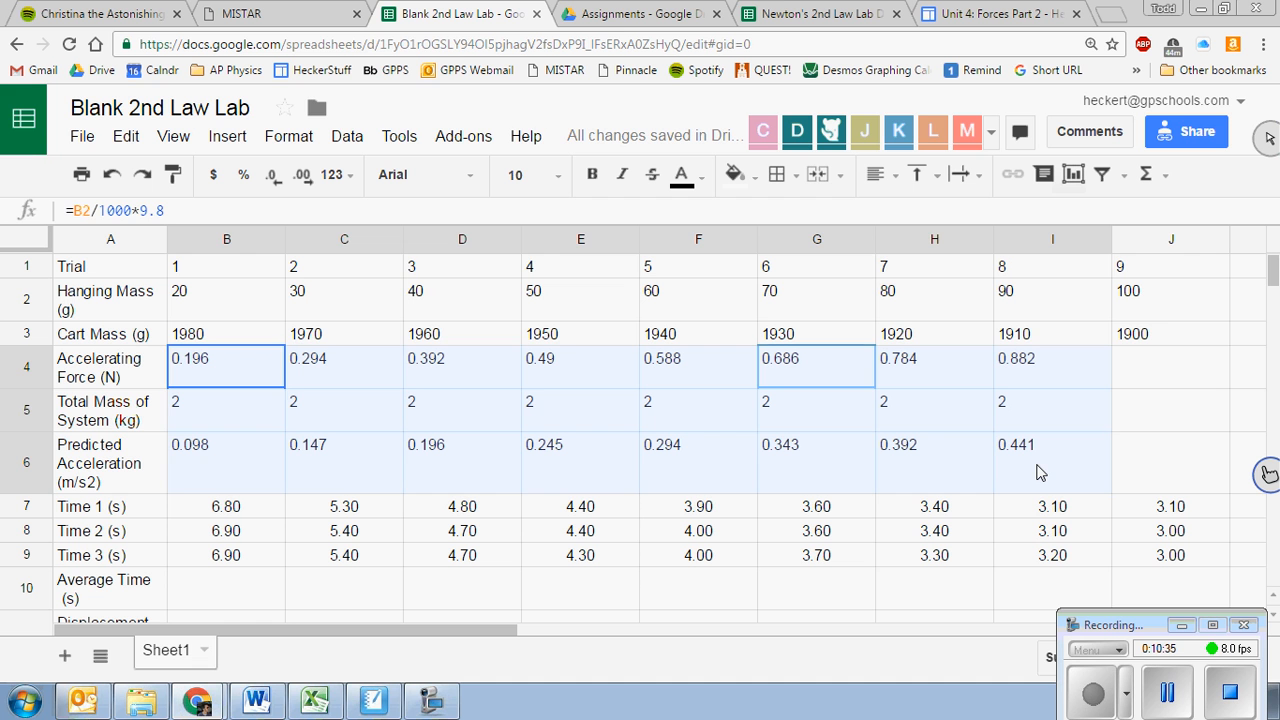
drag(1050, 370, 1150, 472)
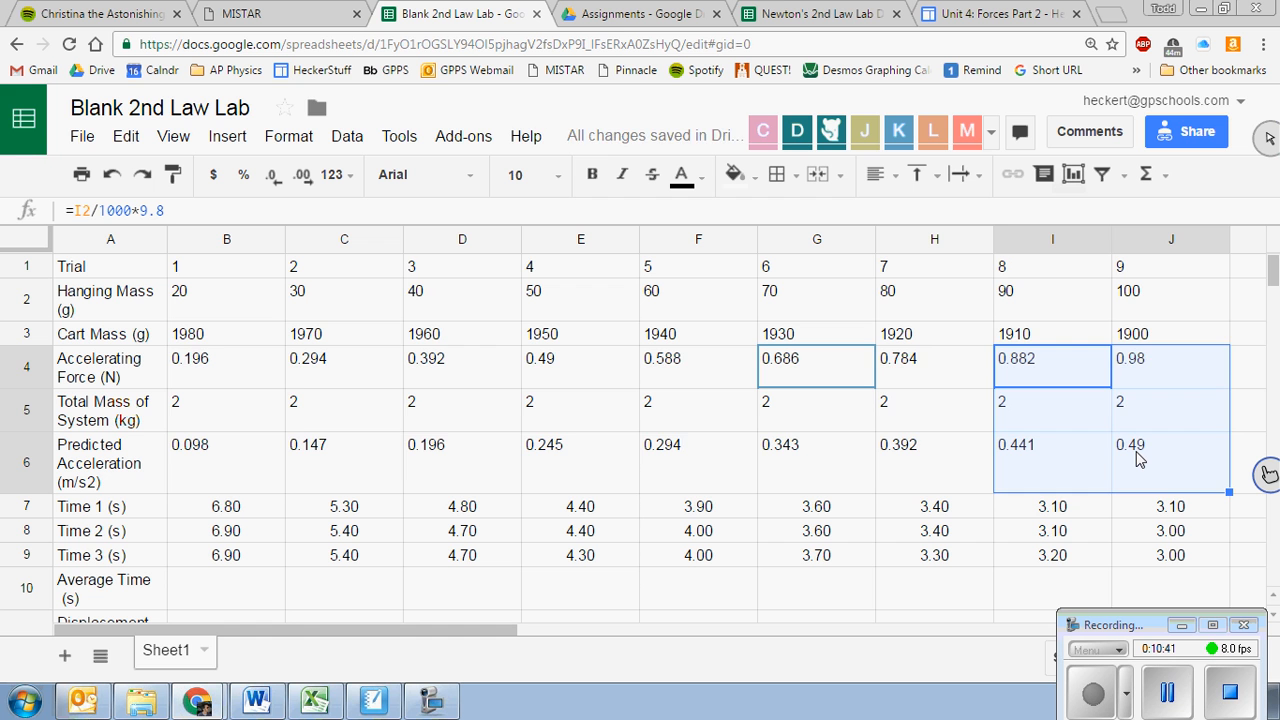
Step: Undo both formula fills across Trials 2 to 9 in rows 4 to 6
key(ctrl+z)
key(ctrl+z)
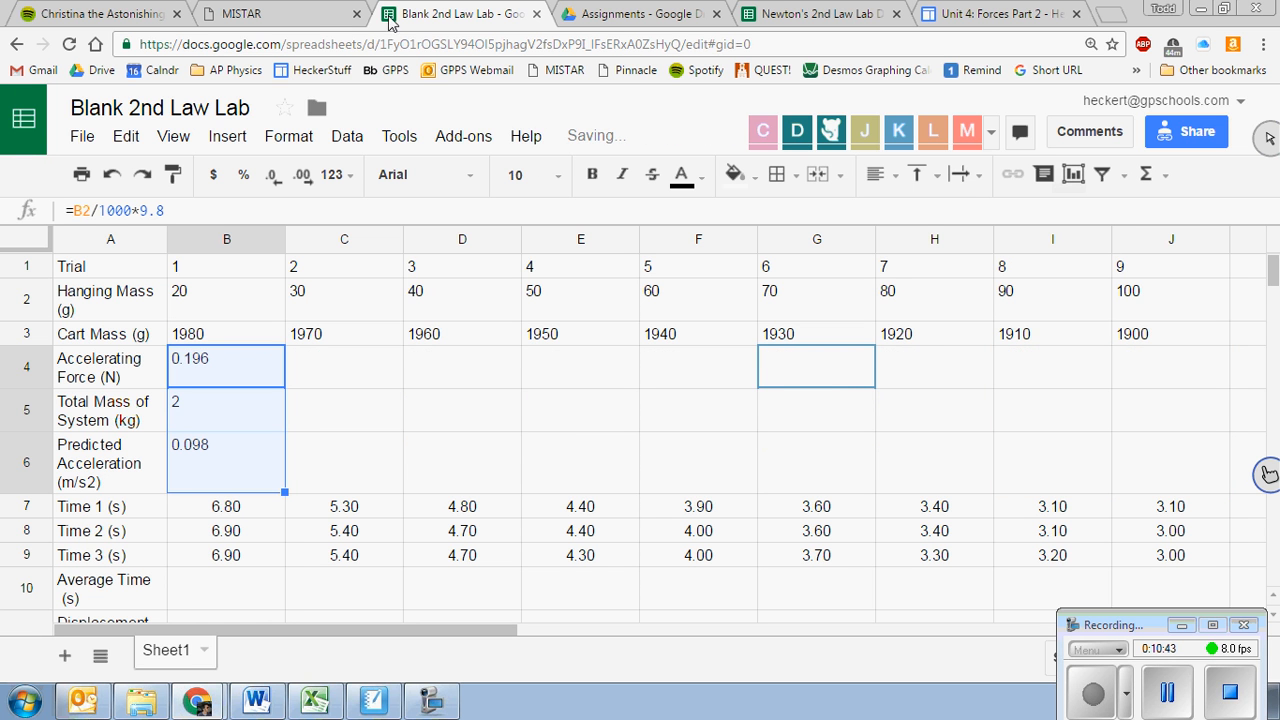
click(416, 394)
drag(214, 364, 236, 472)
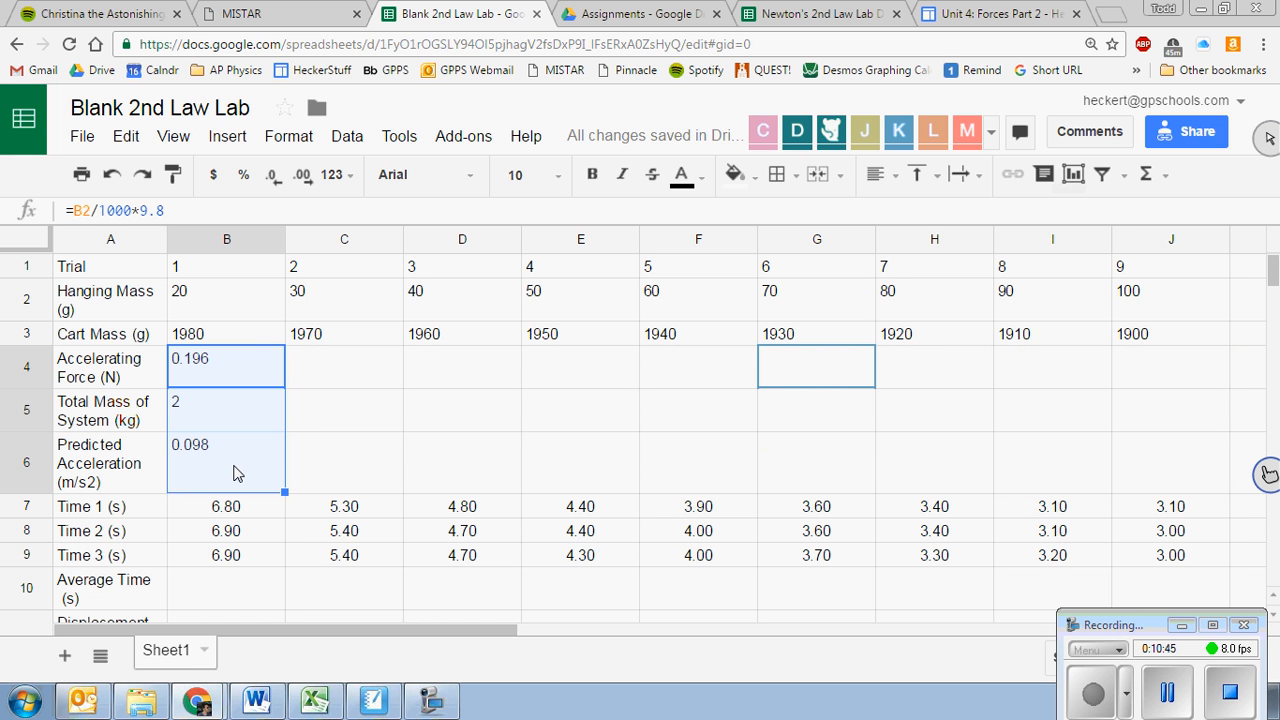
click(472, 460)
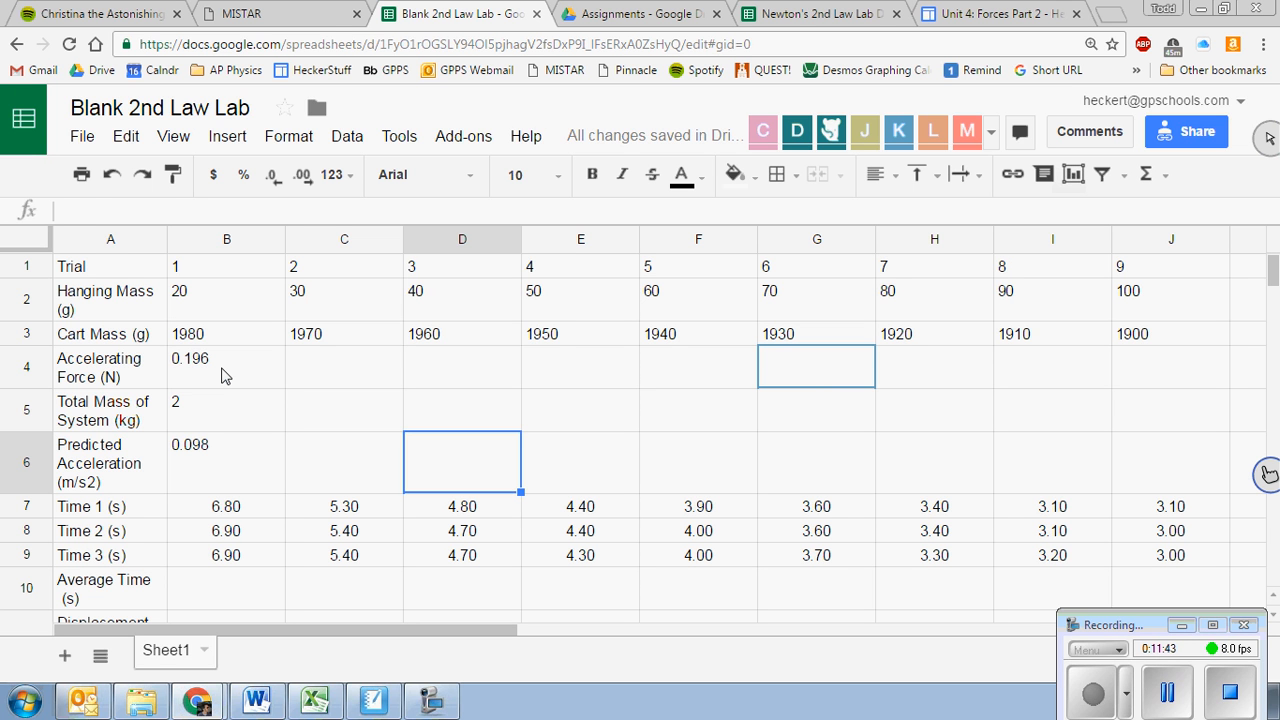
Step: Fill the formulas in B4:B6 across to column J so that rows 4 to 6 cover Trials 2 to 9
click(224, 376)
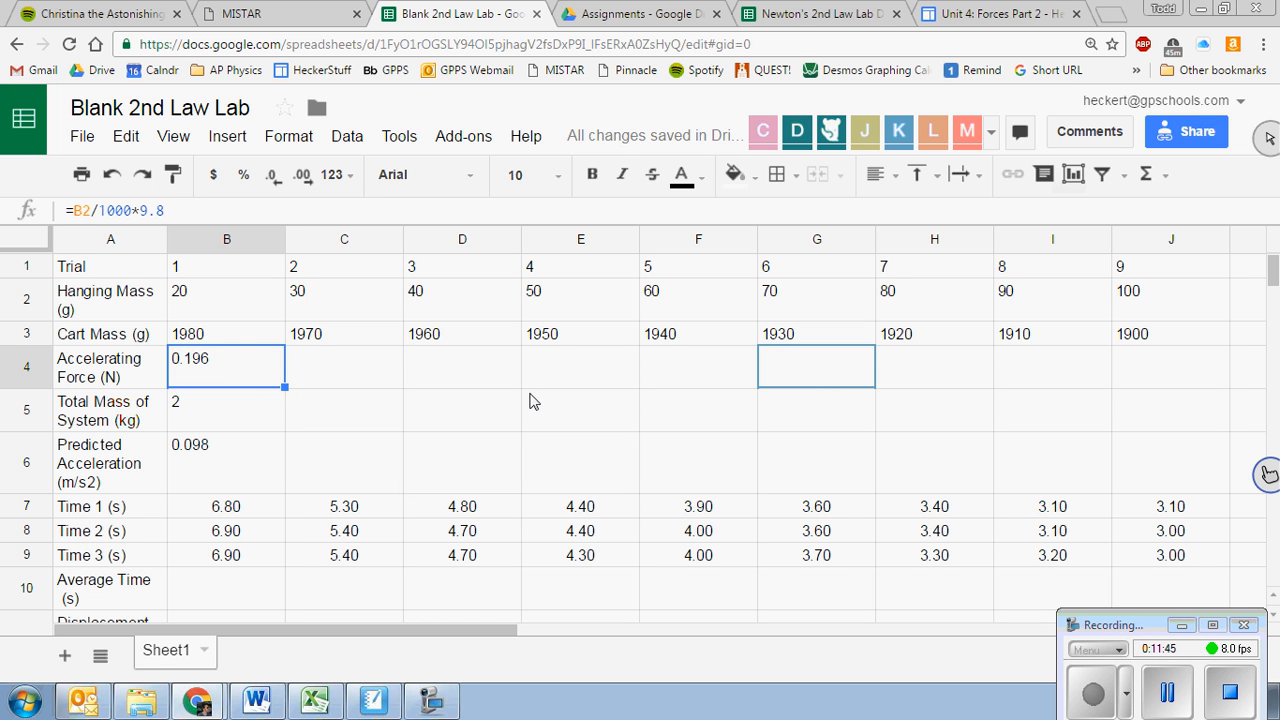
shift+click(228, 482)
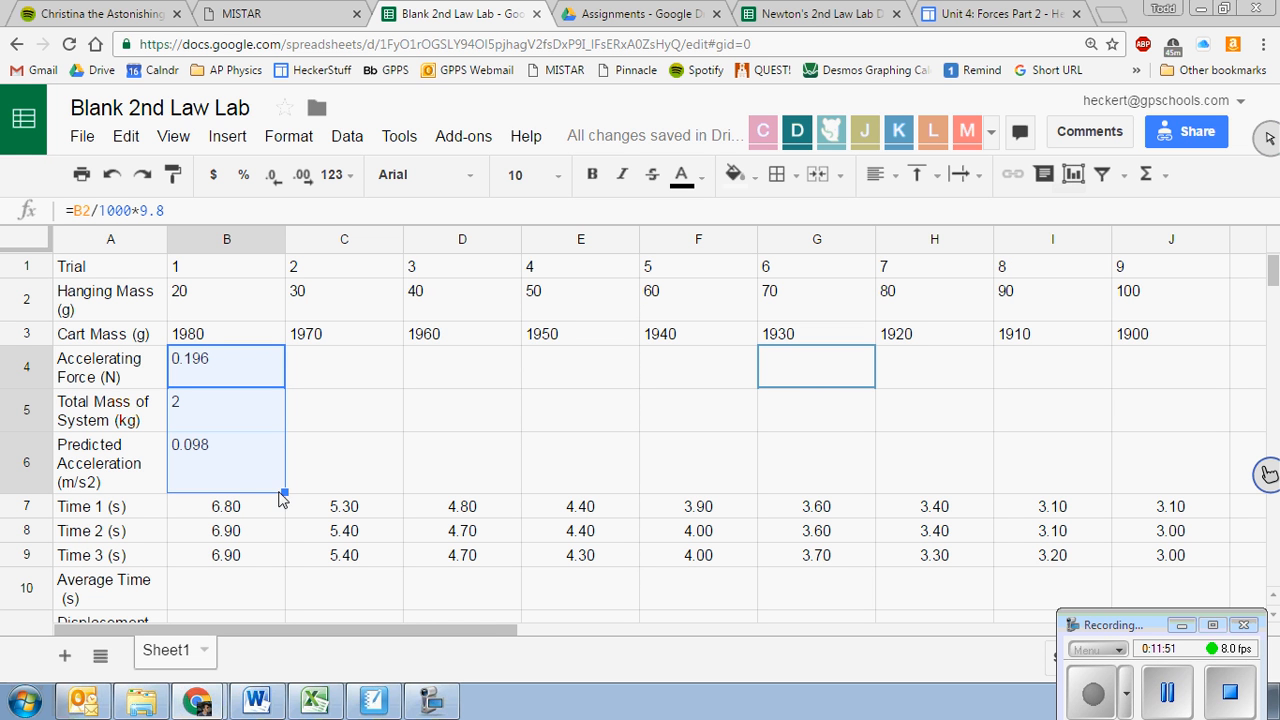
drag(281, 490, 1148, 463)
click(662, 478)
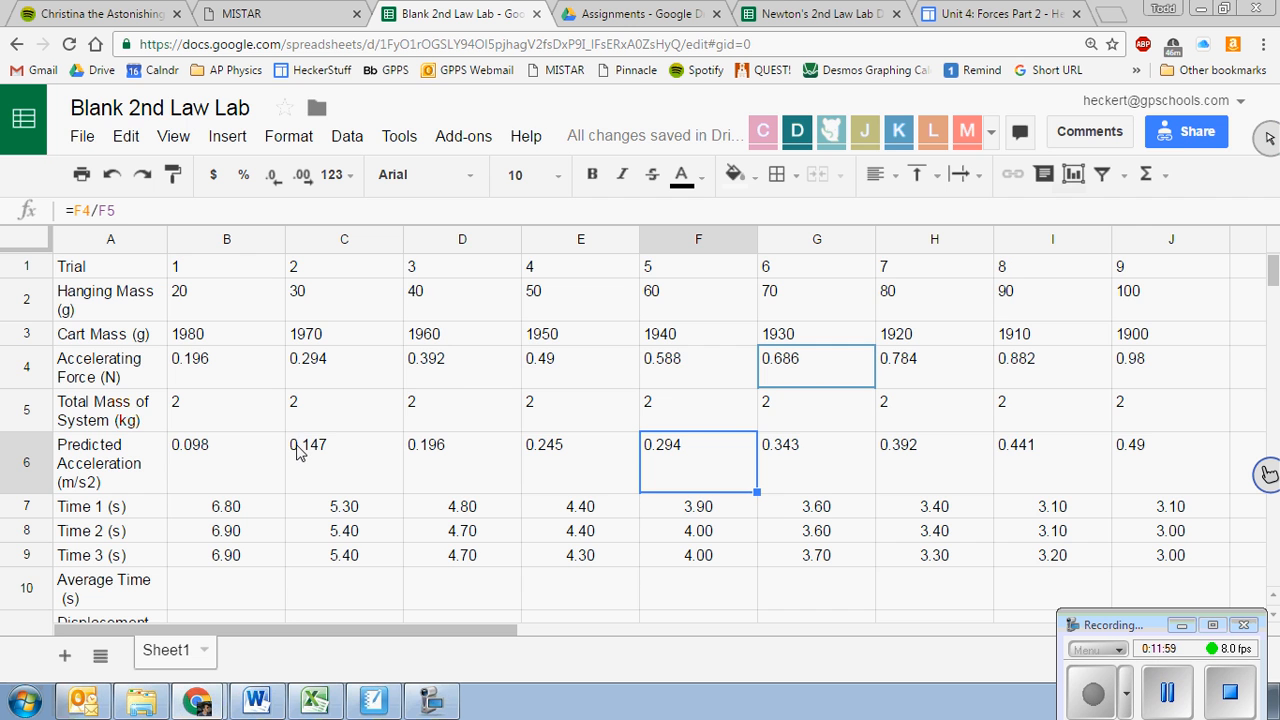
key(ctrl+minus)
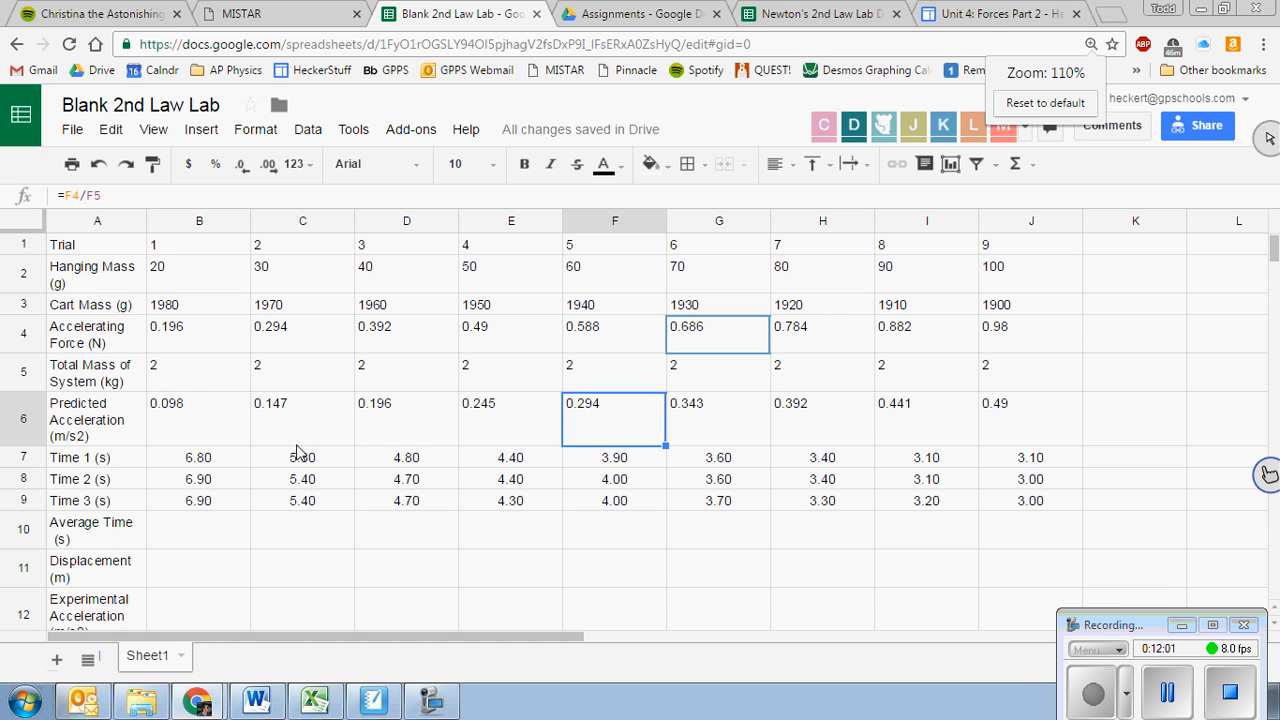
drag(190, 332, 1005, 435)
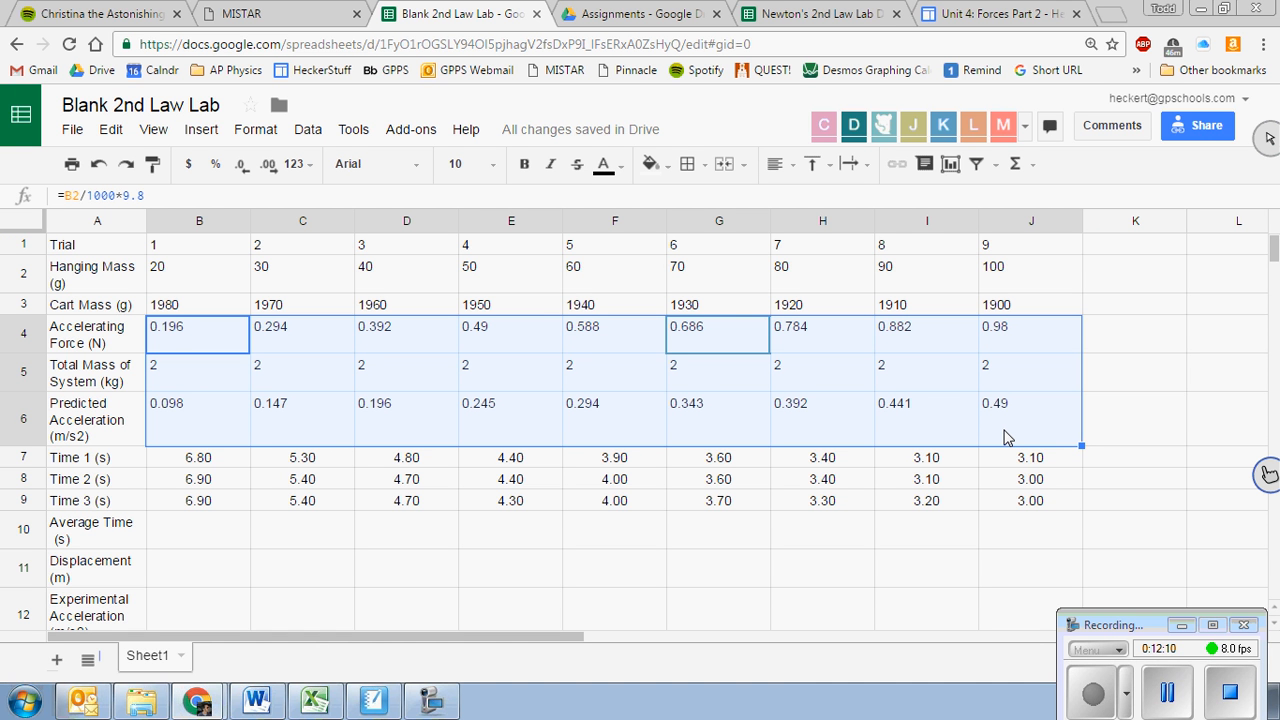
key(ctrl+c)
scroll(272, 312, down, 5)
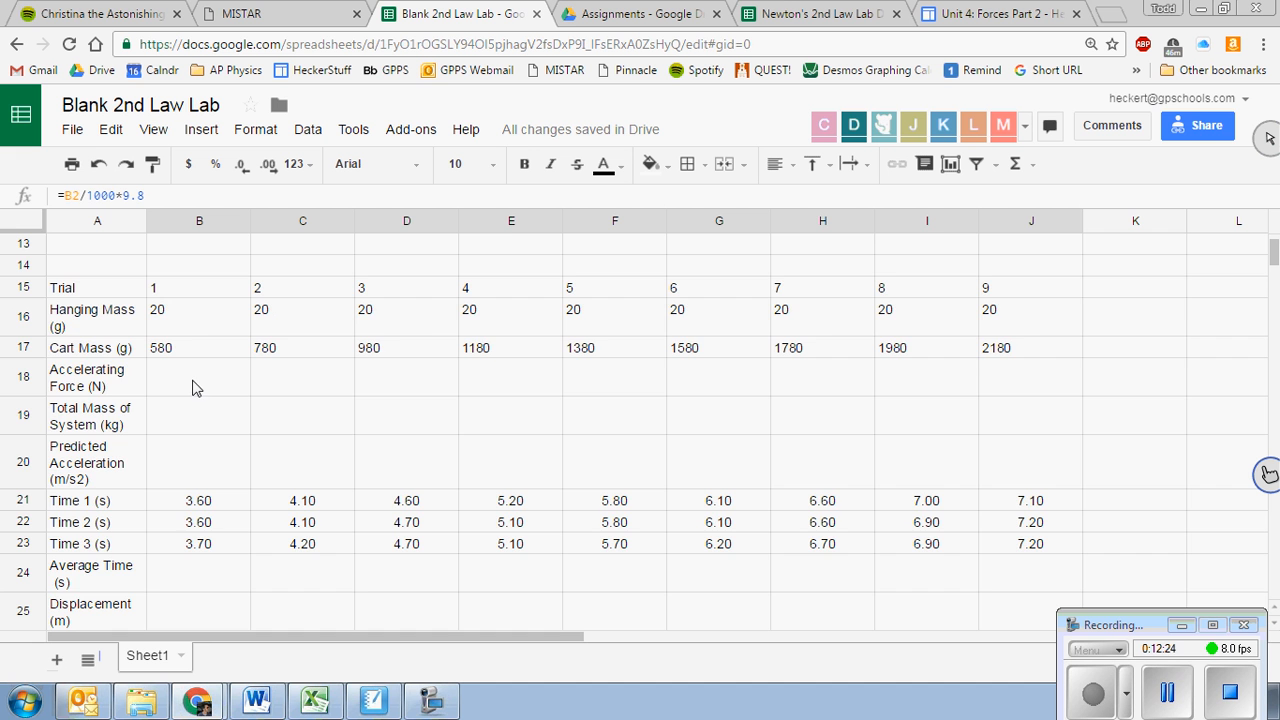
scroll(200, 390, up, 3)
scroll(215, 400, down, 2)
scroll(216, 400, down, 4)
scroll(215, 345, up, 2)
click(212, 367)
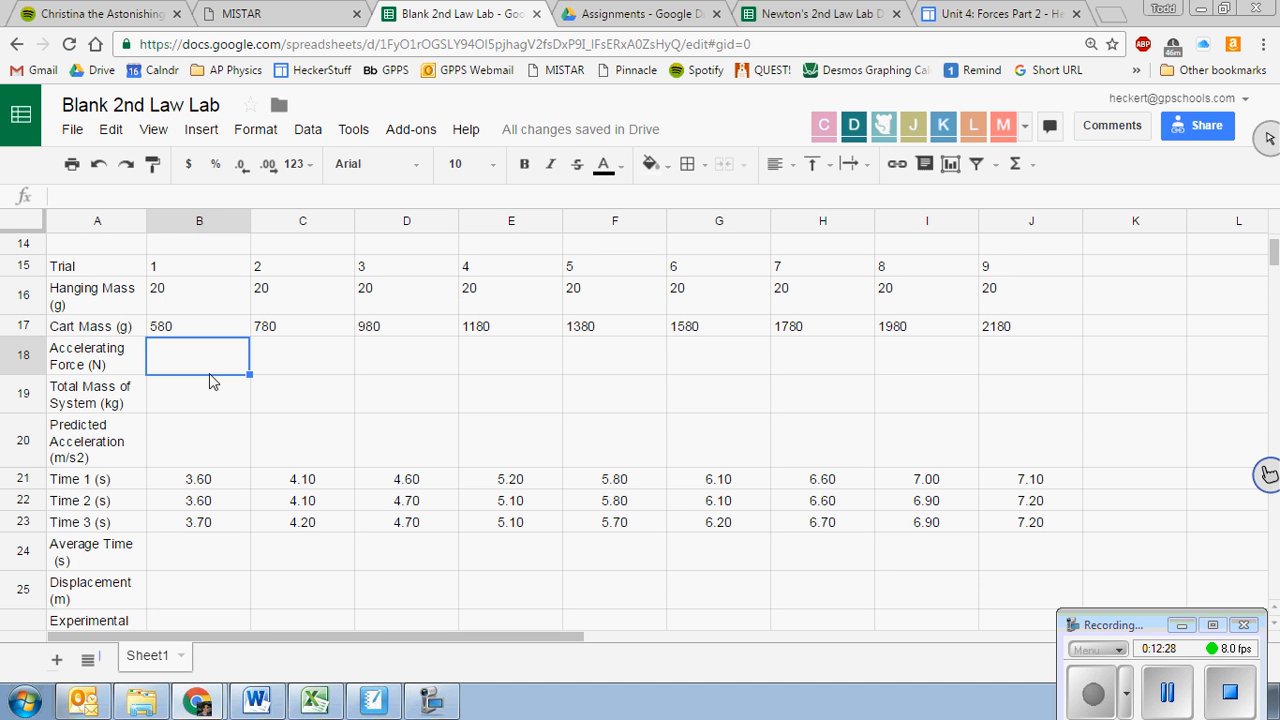
double_click(197, 369)
click(335, 391)
scroll(329, 391, up, 5)
click(340, 485)
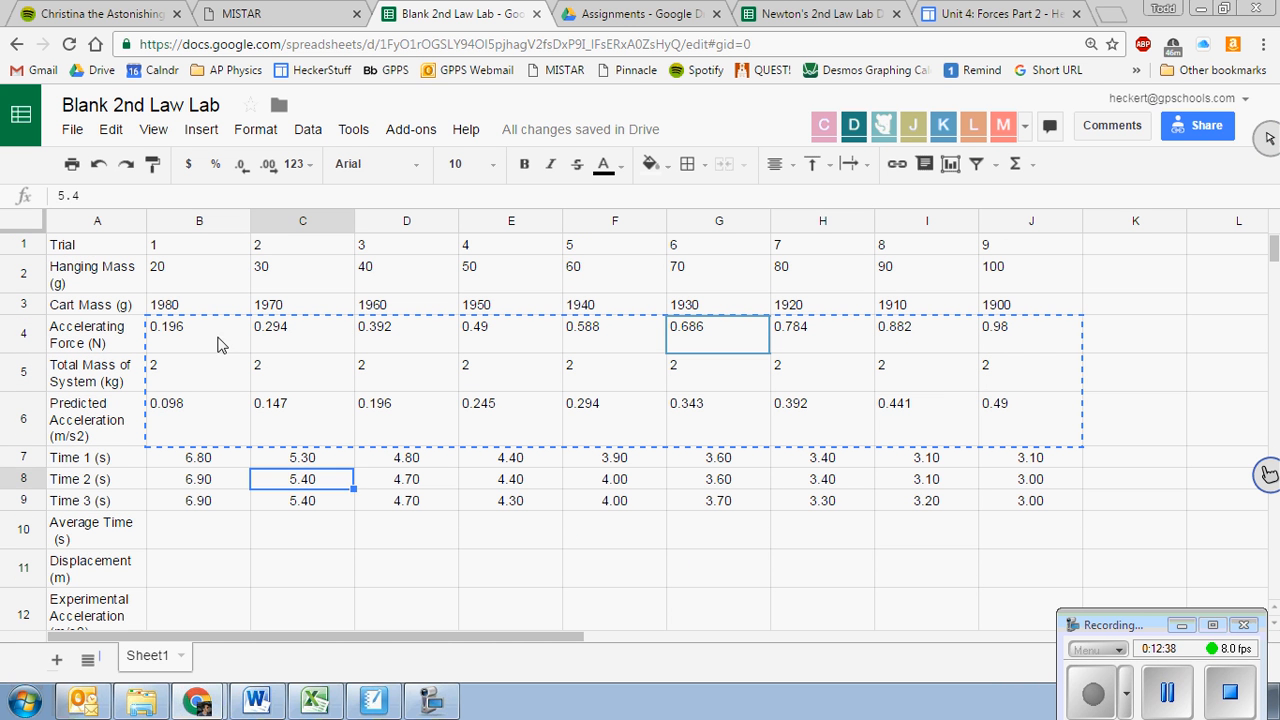
click(238, 268)
Step: Copy the formulas in B4:J6 and paste them into the second data table starting at B18
click(195, 331)
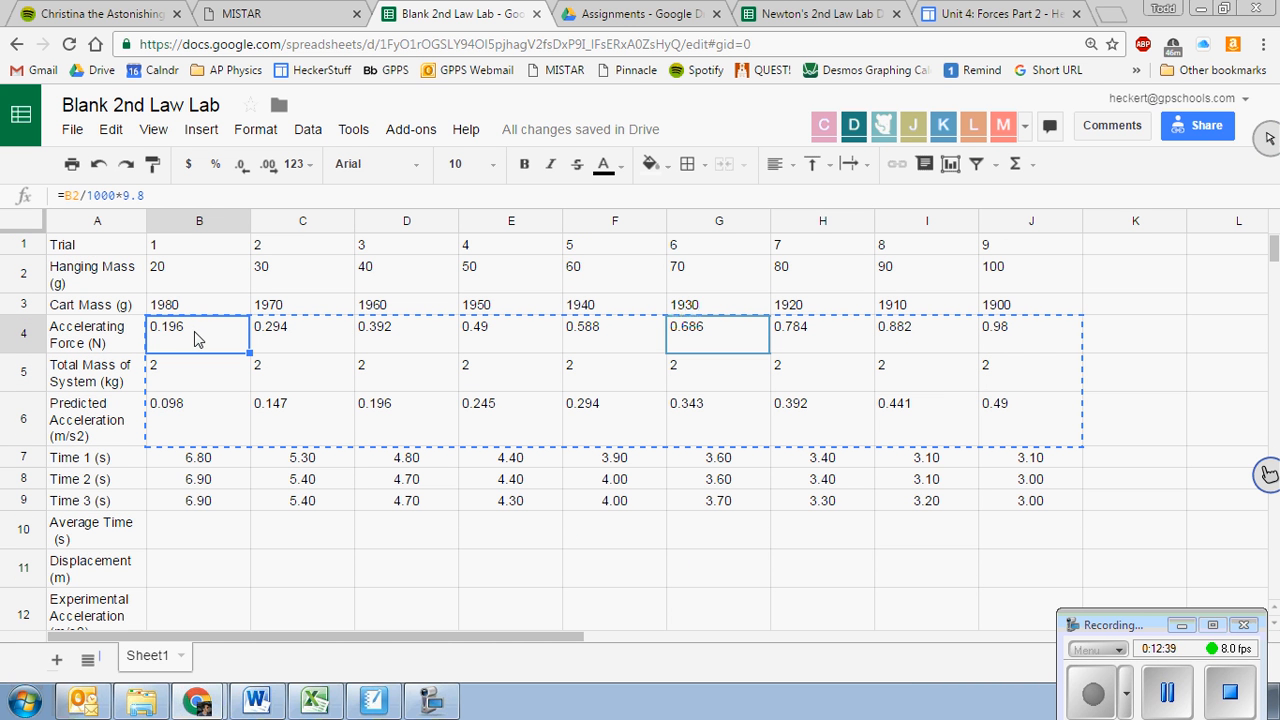
key(Escape)
shift+click(1028, 422)
key(ctrl+c)
scroll(500, 470, down, 4)
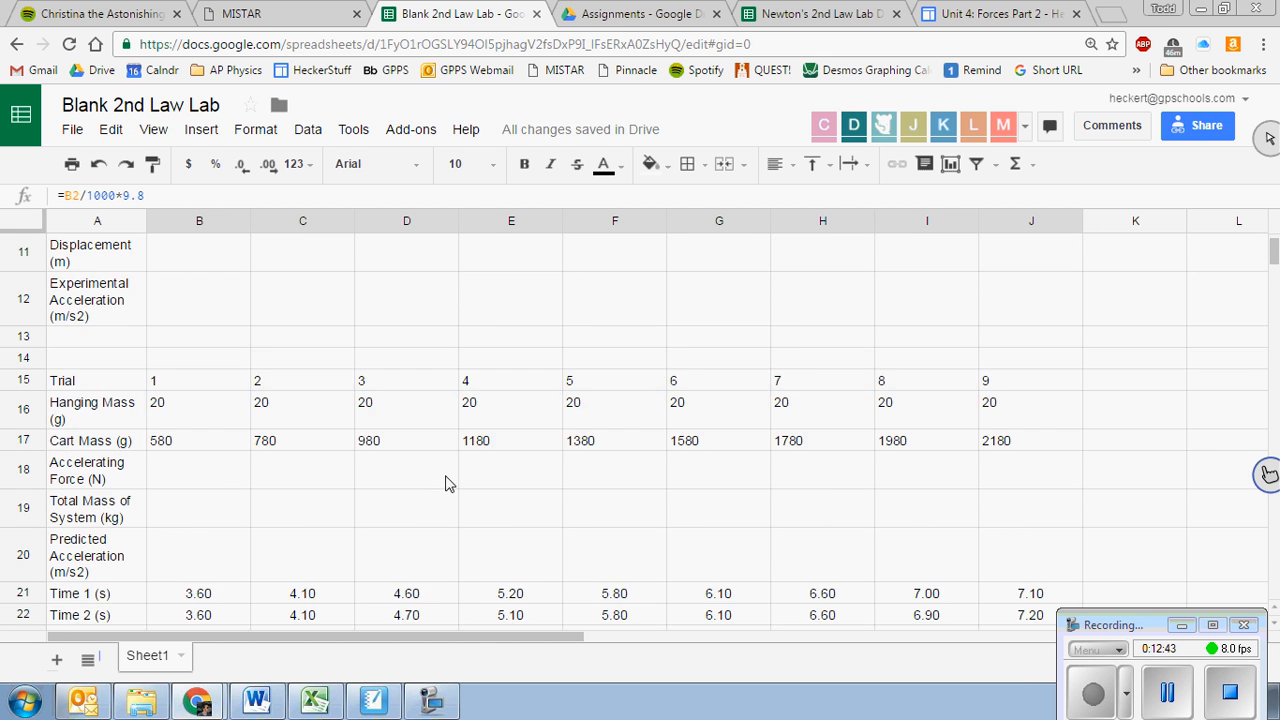
click(203, 377)
key(ctrl+v)
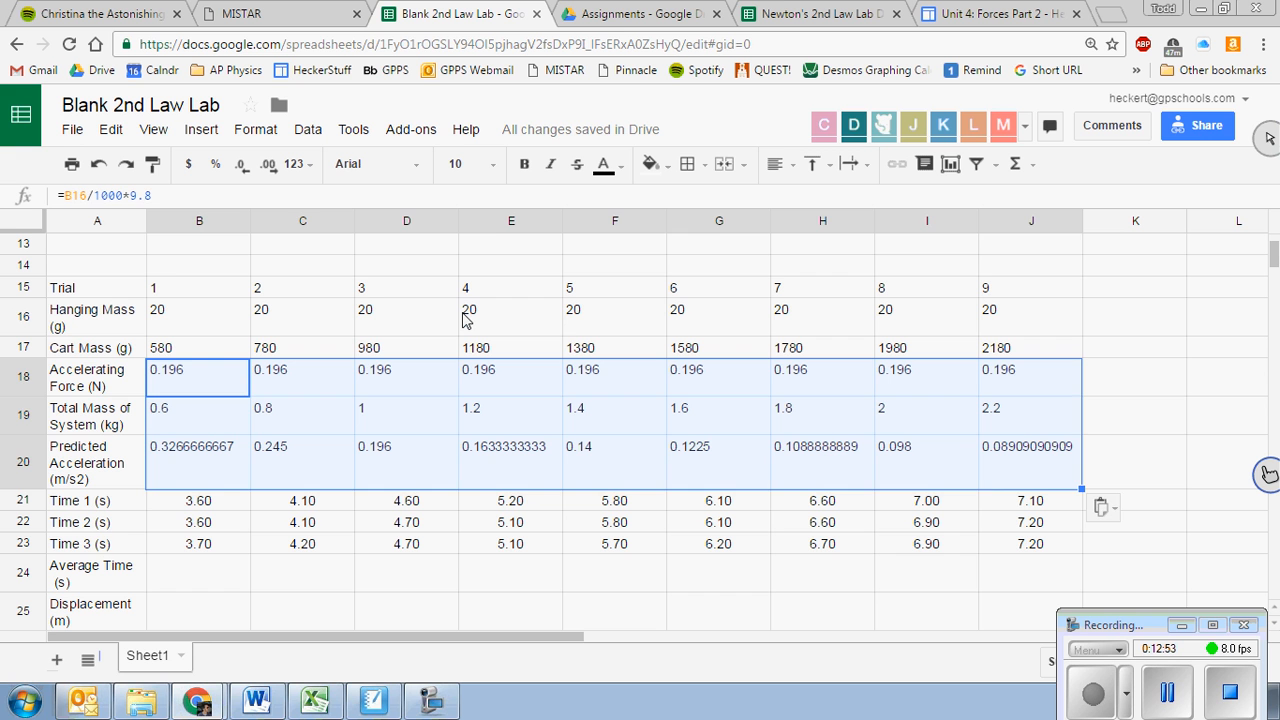
Step: Inspect the contents of E16 and B18 in the second table and look over the unfilled rows of both tables
click(465, 319)
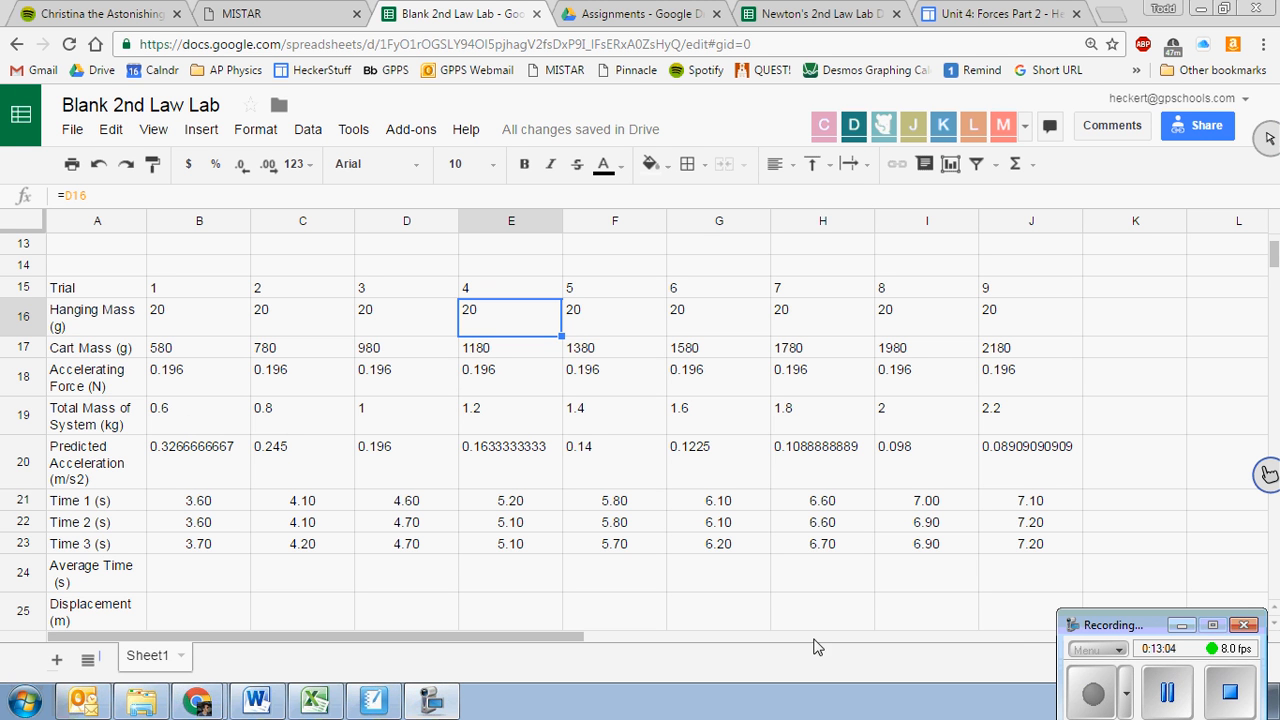
click(228, 389)
scroll(240, 420, up, 4)
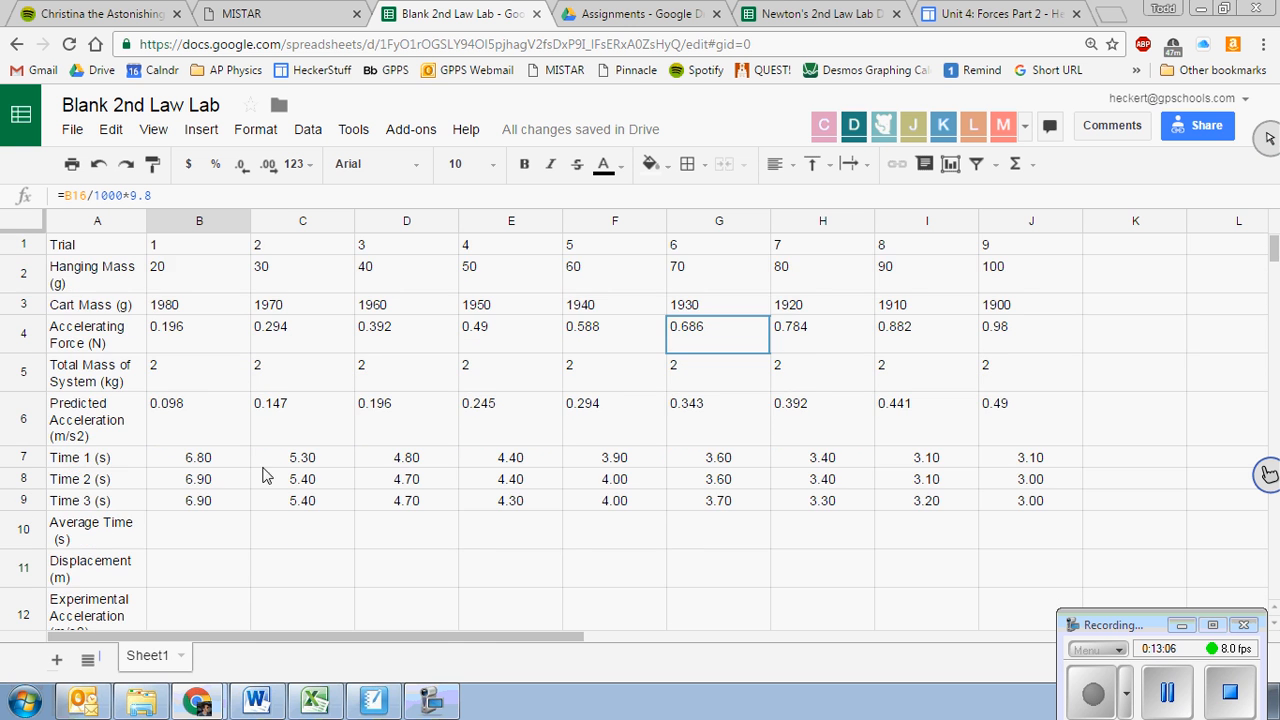
scroll(200, 478, down, 1)
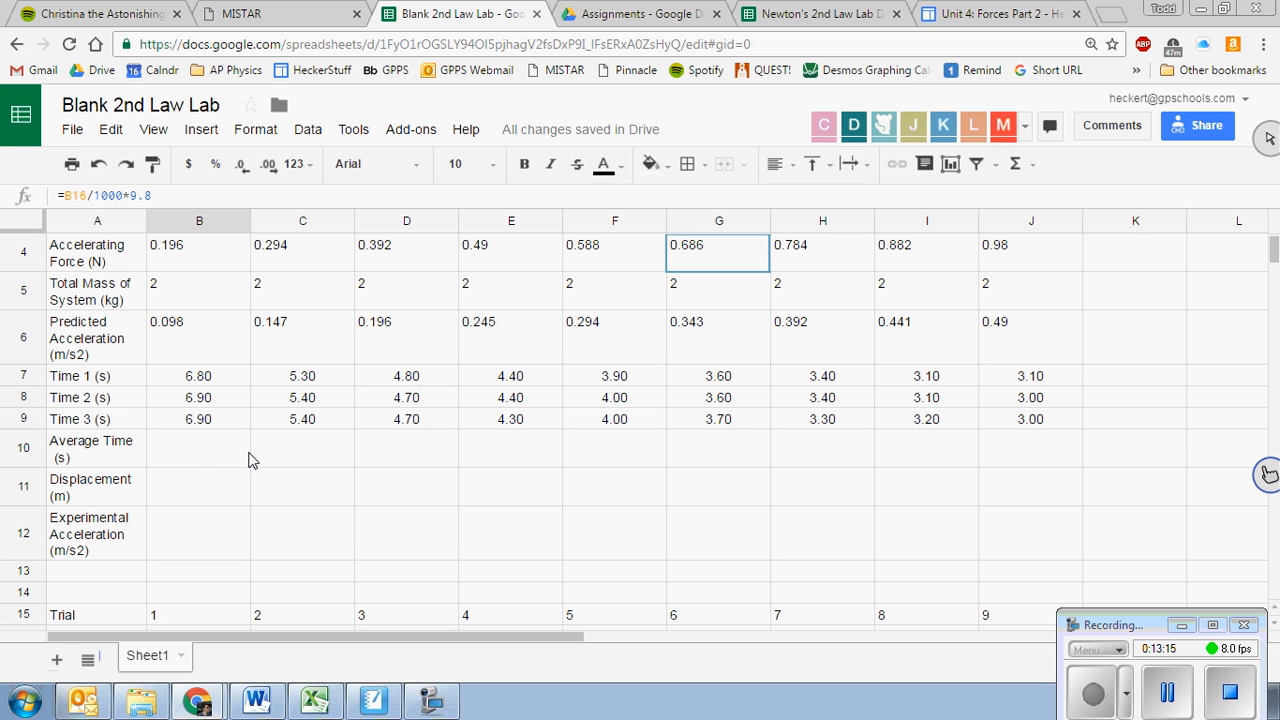
scroll(252, 460, down, 5)
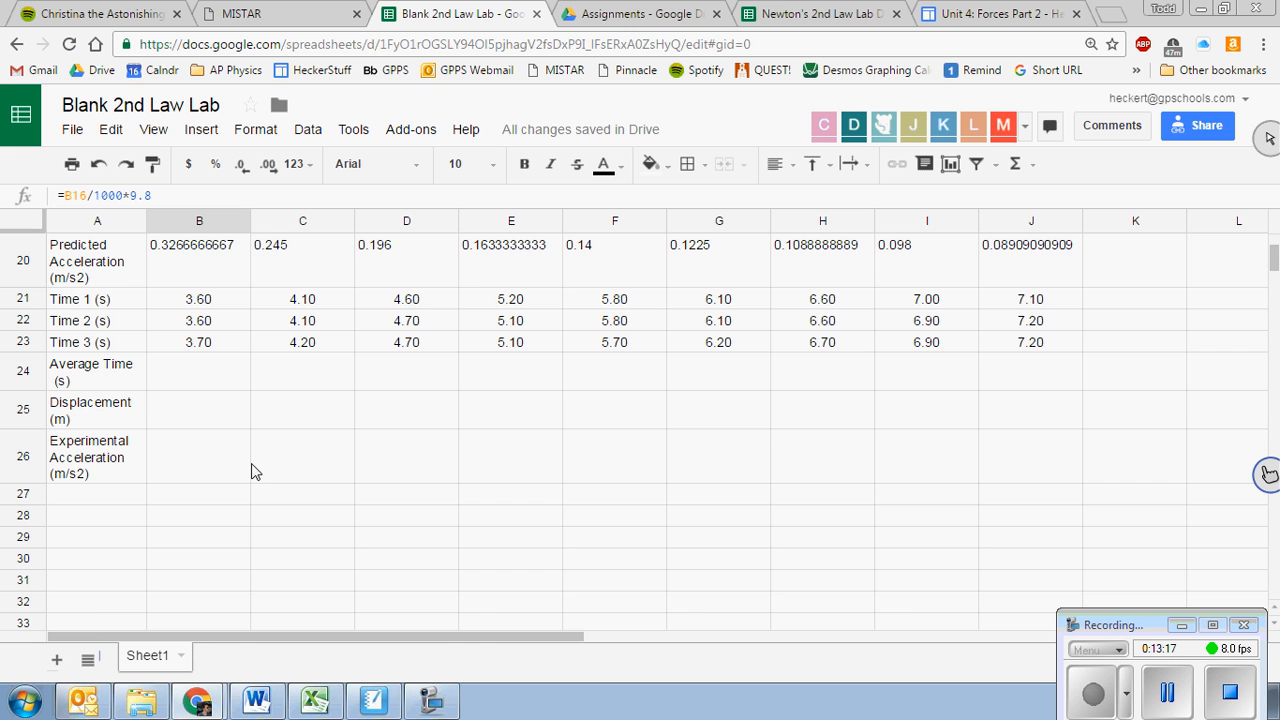
scroll(252, 465, up, 3)
scroll(252, 465, up, 3)
Step: Enter =AVERAGE(B7:B9) in B10 to calculate Trial 1's average time in the first table
click(194, 370)
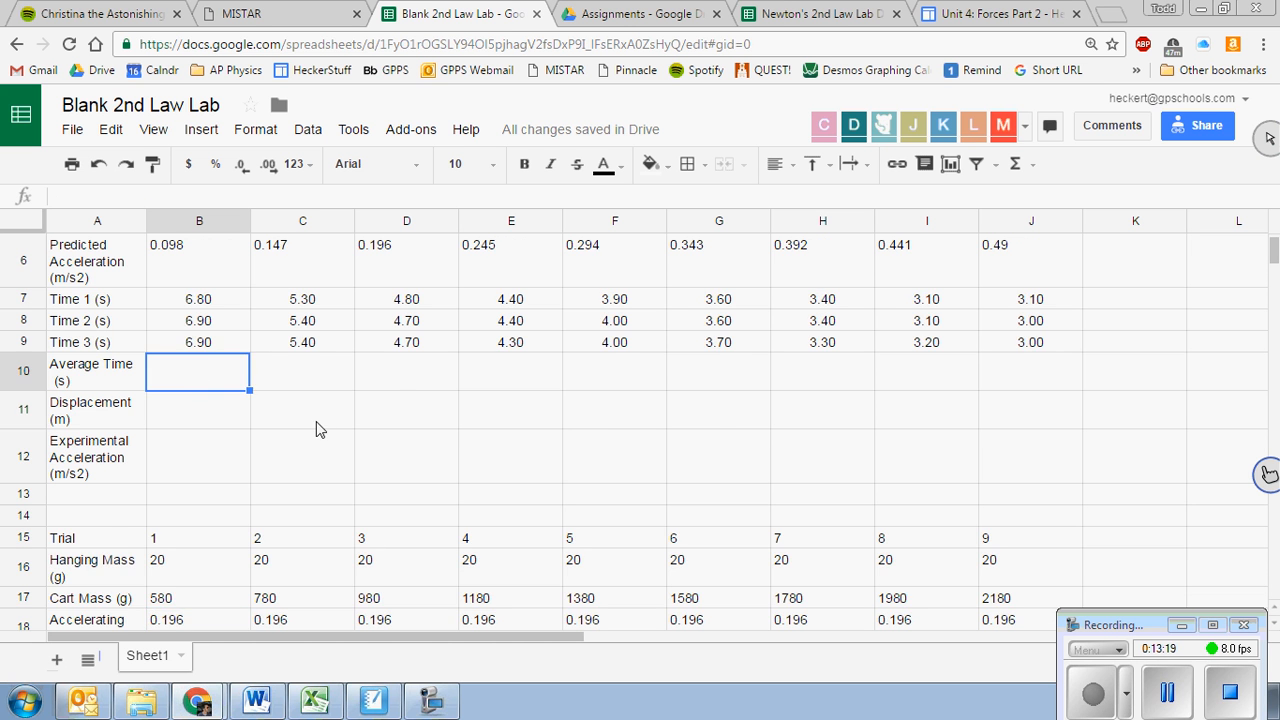
scroll(316, 430, up, 2)
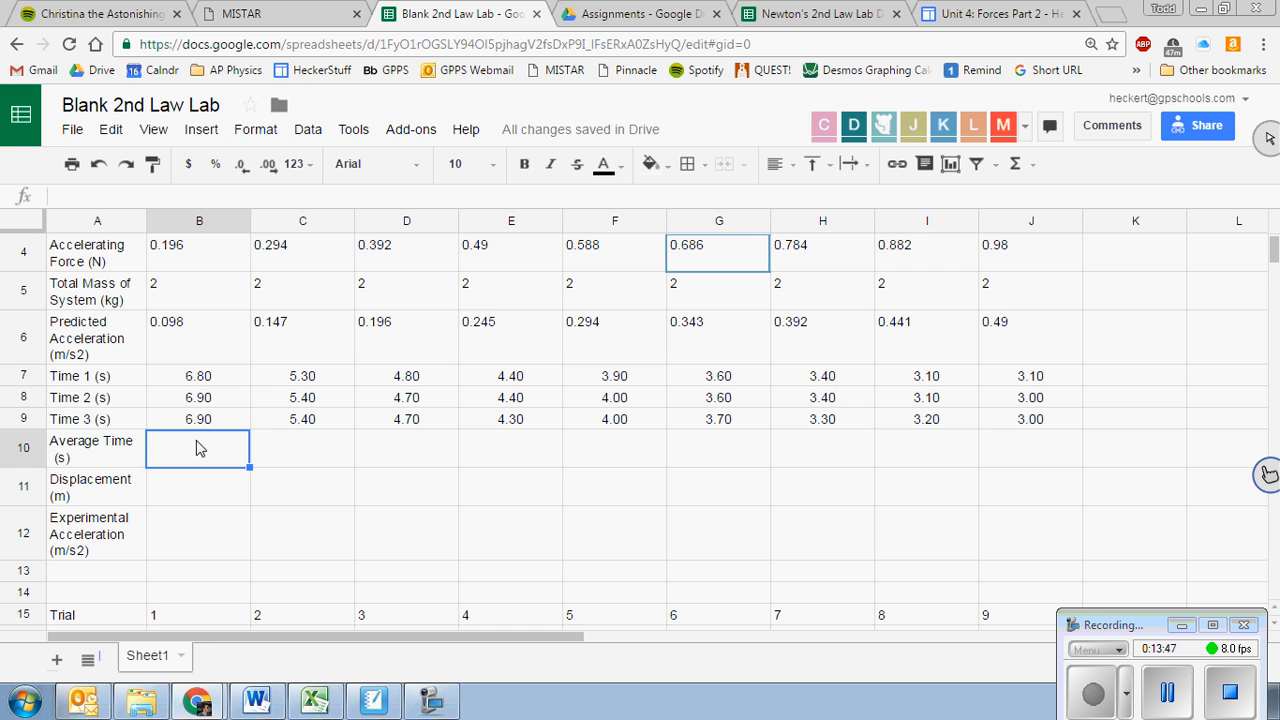
text(=)
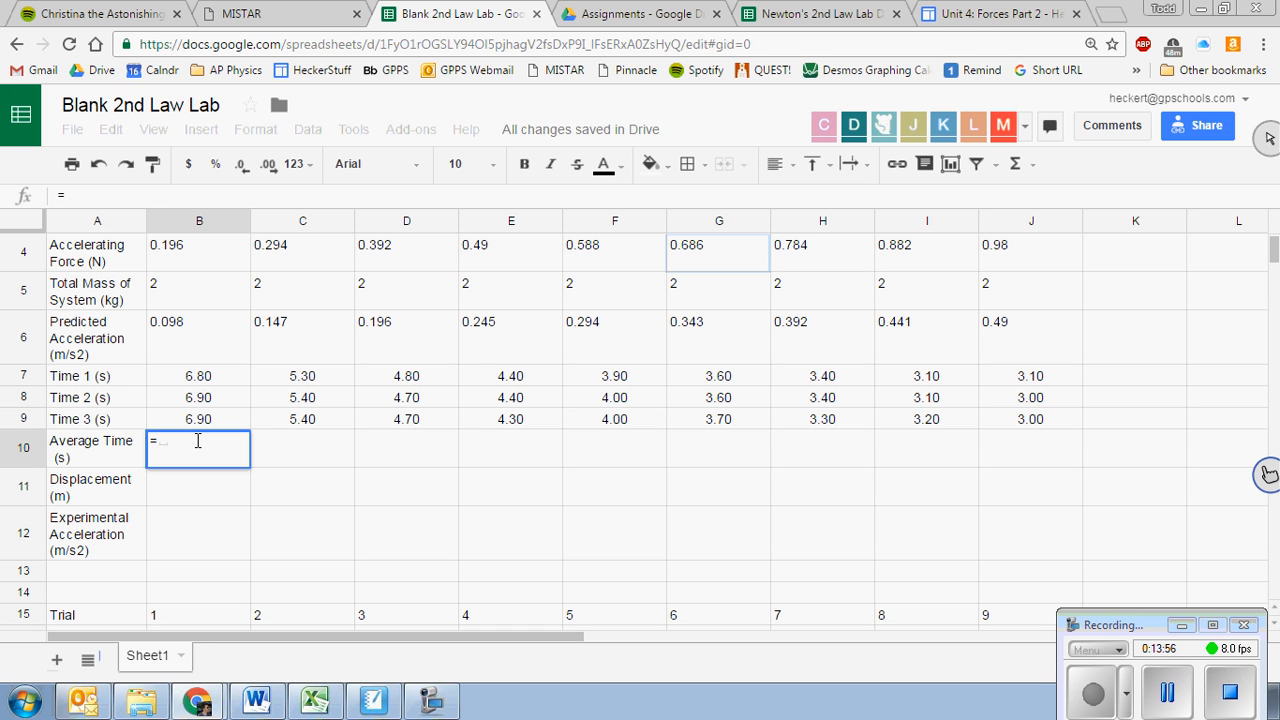
text(av)
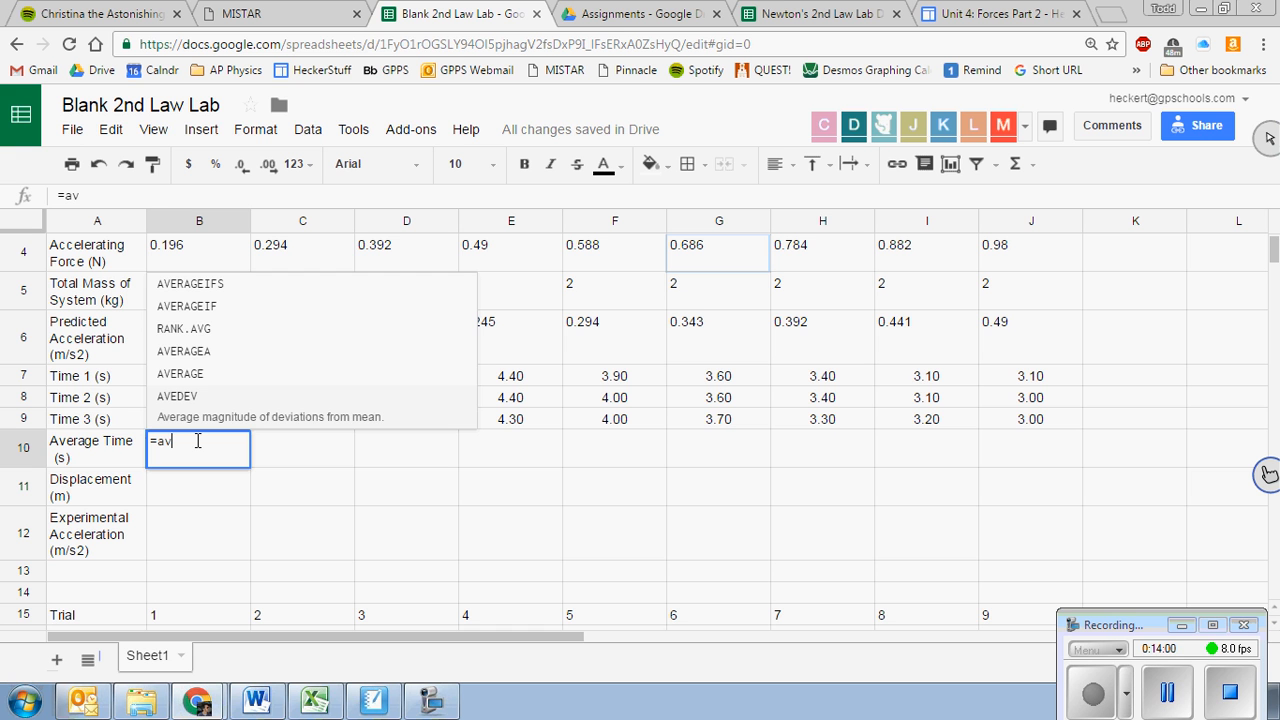
click(184, 375)
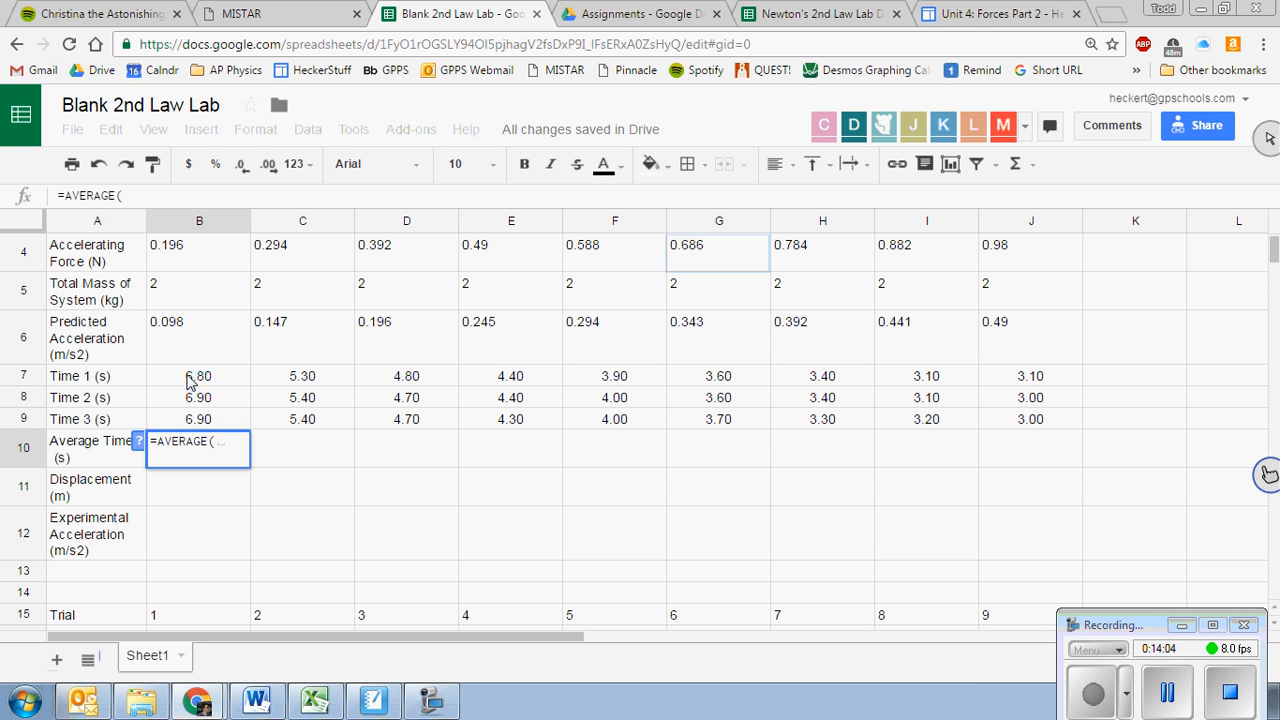
drag(218, 417, 214, 382)
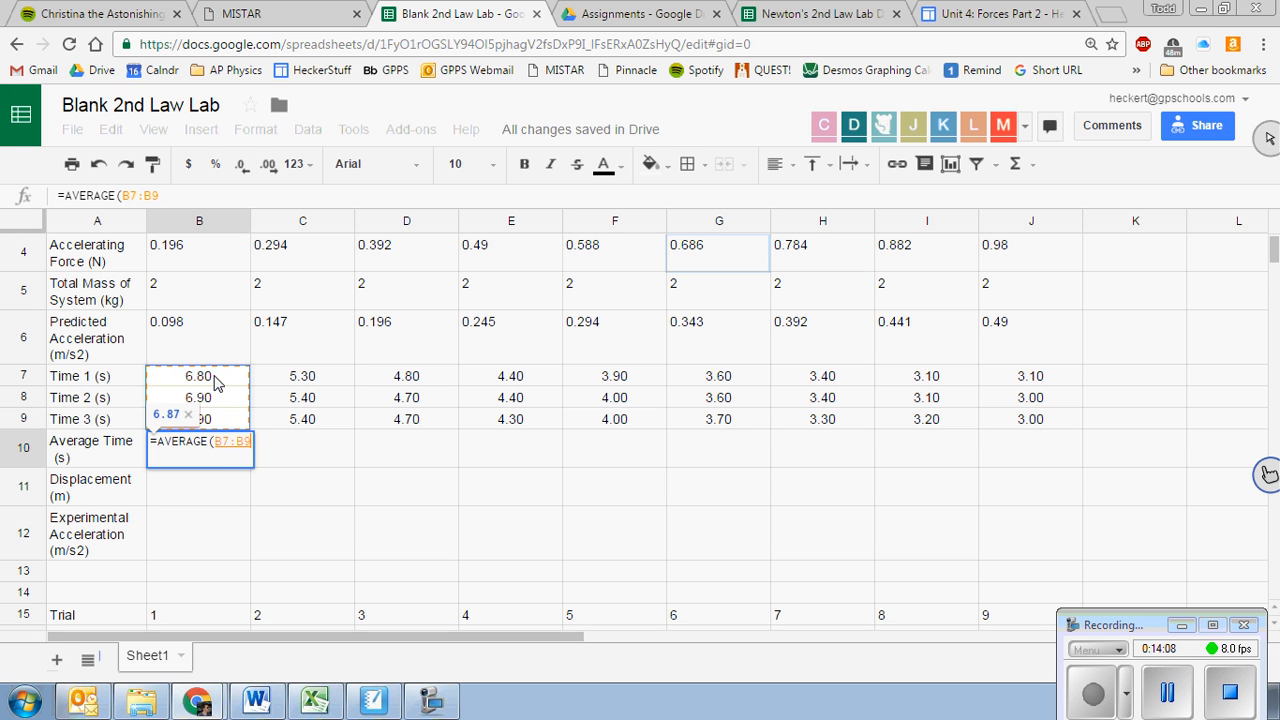
text())
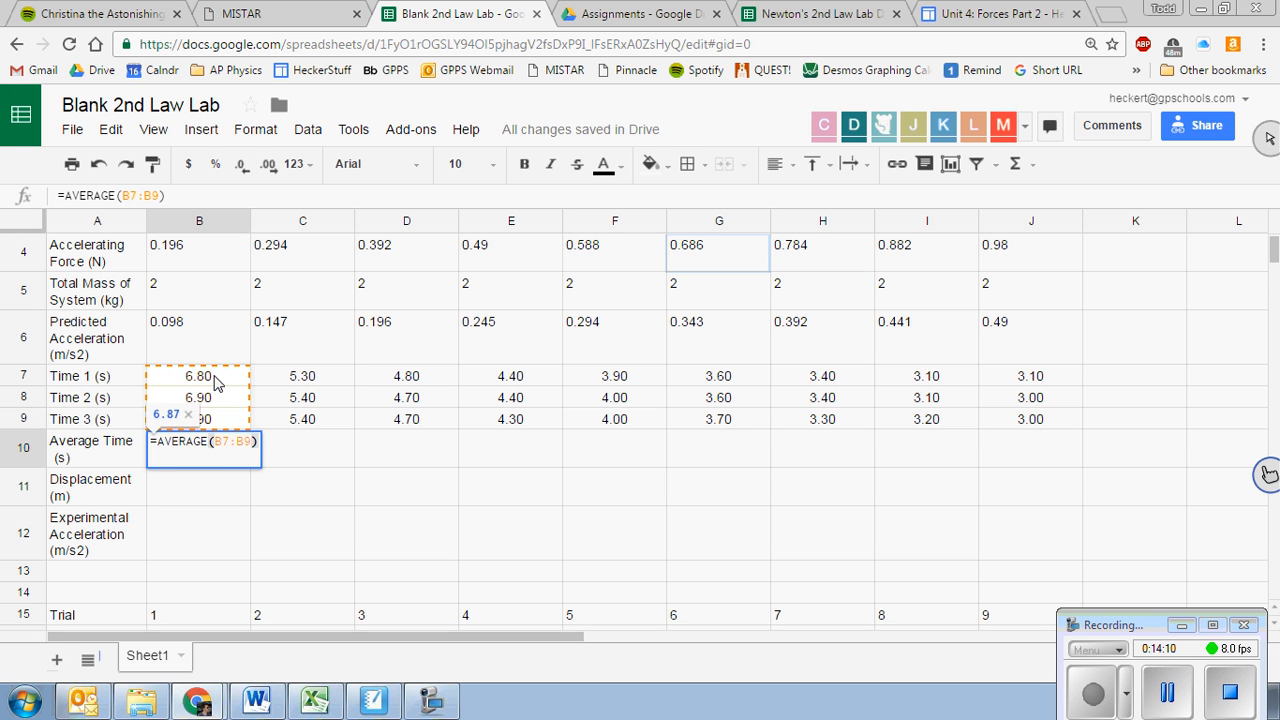
key(Return)
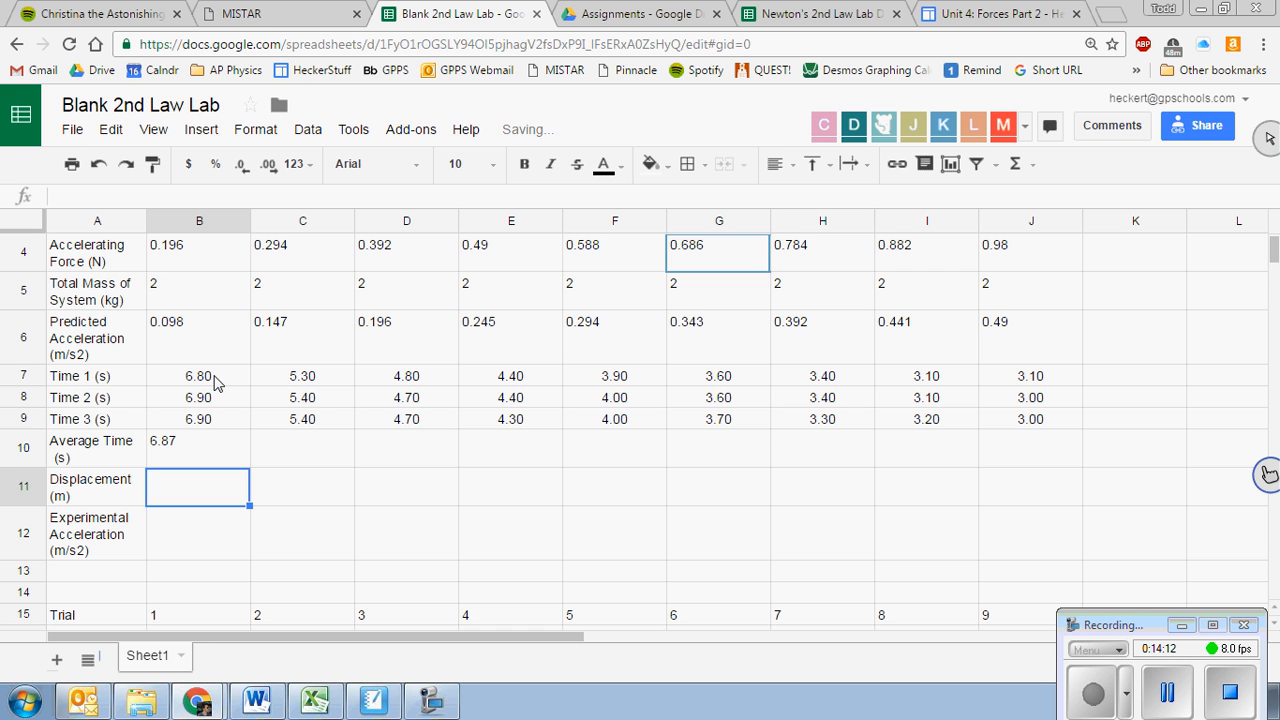
key(Up)
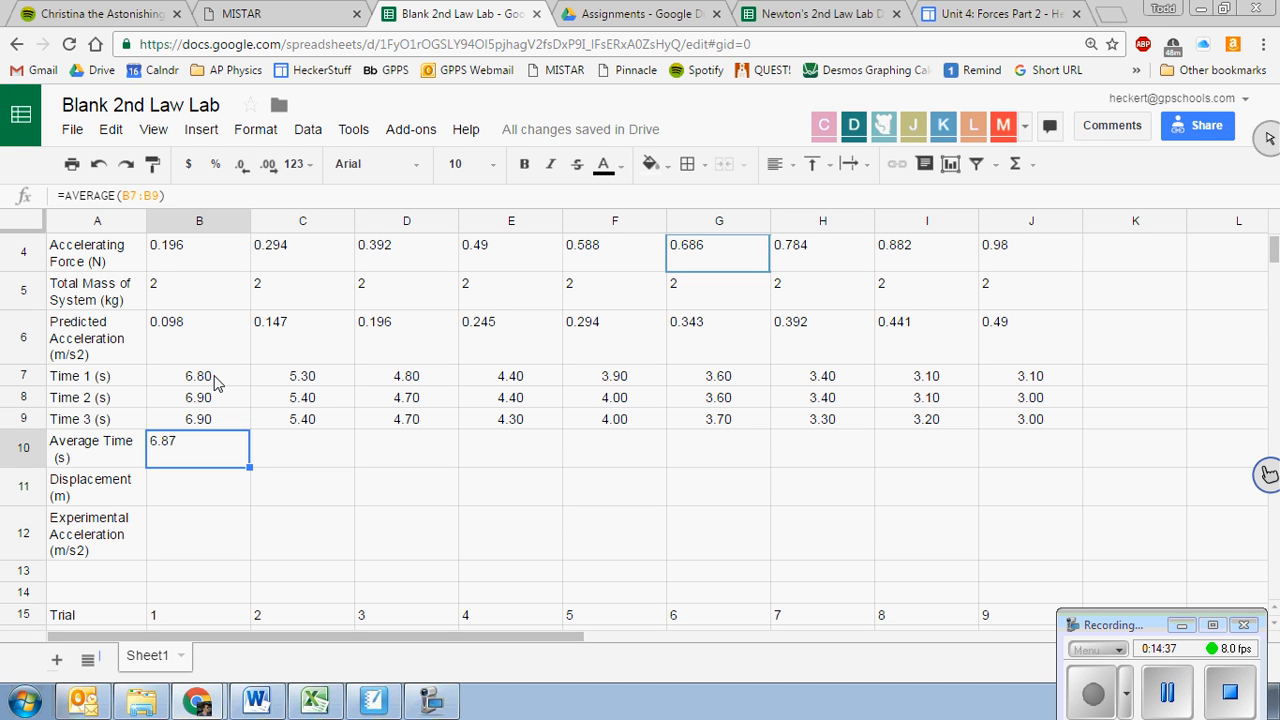
Step: Enter 1.8 as Trial 1's displacement in B11 and select the experimental acceleration cell B12
key(Down)
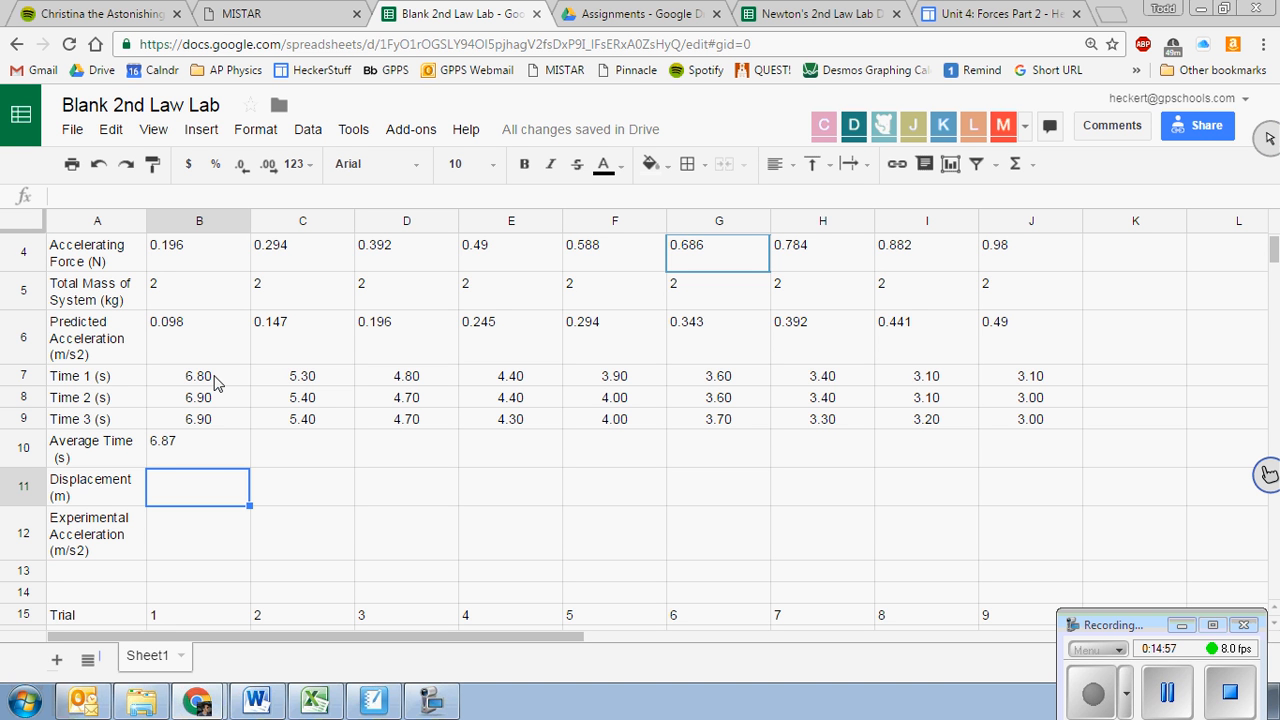
text(1.8)
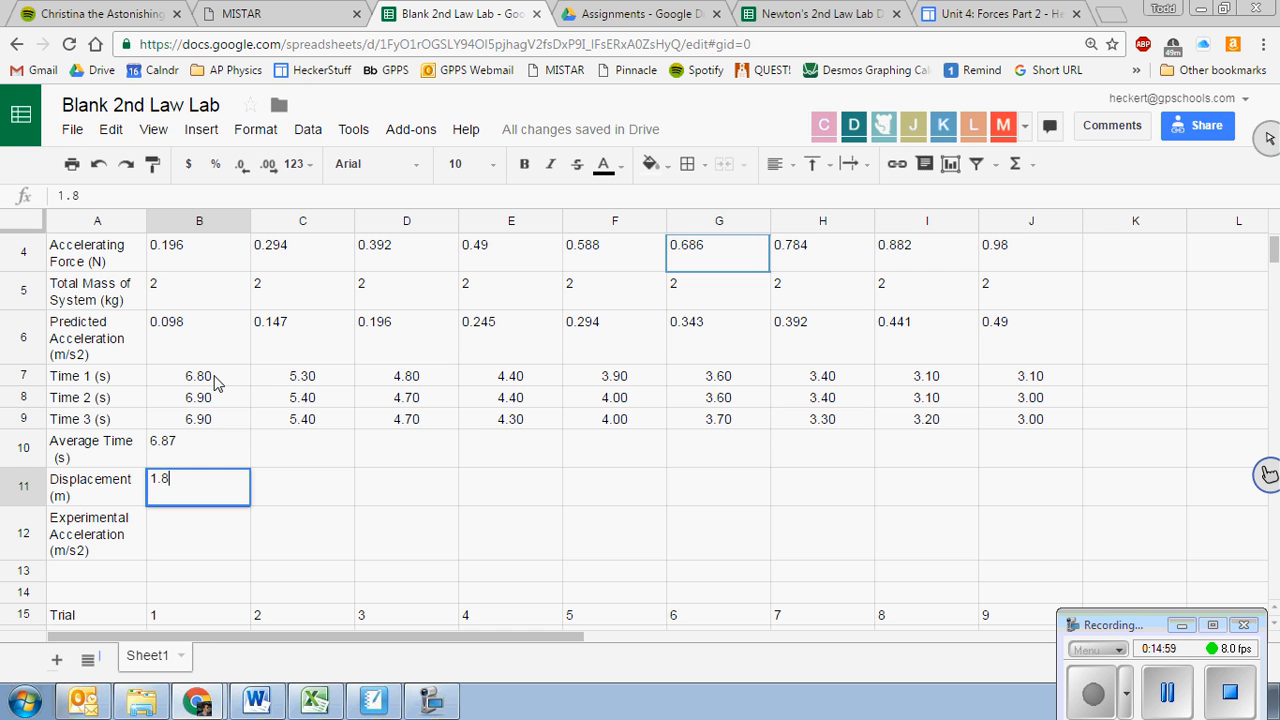
key(Up)
key(Down)
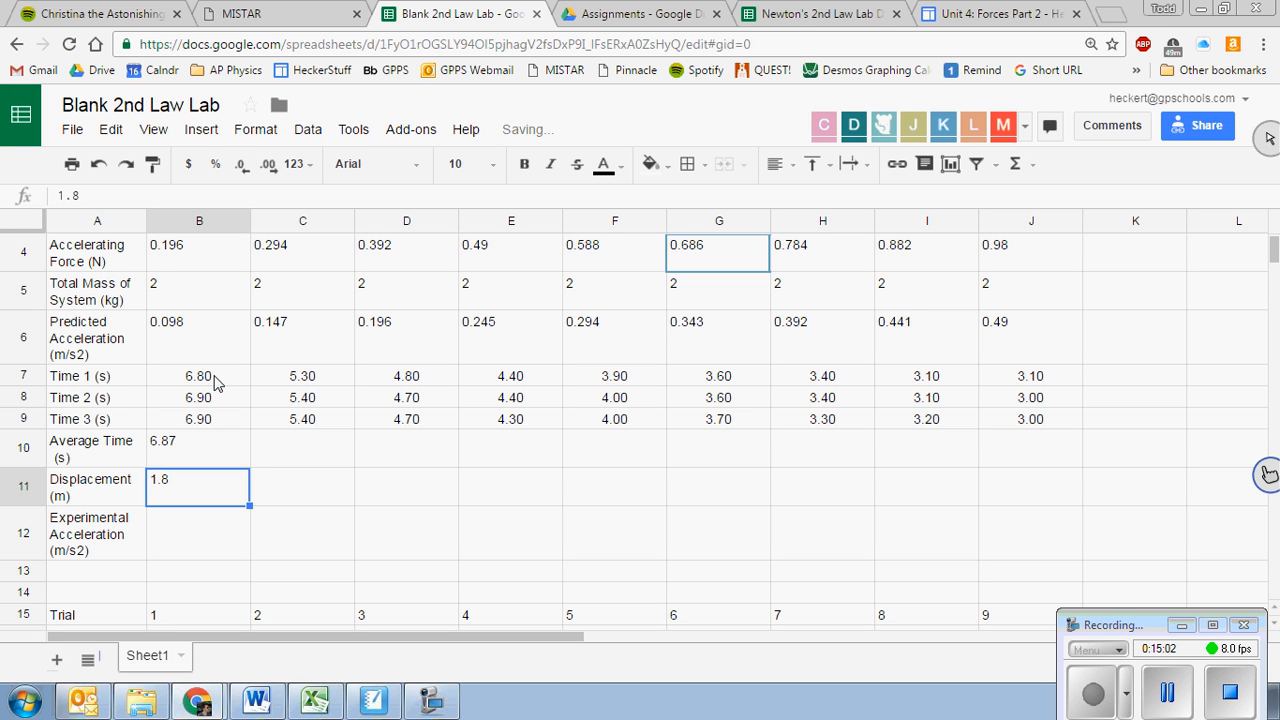
click(200, 535)
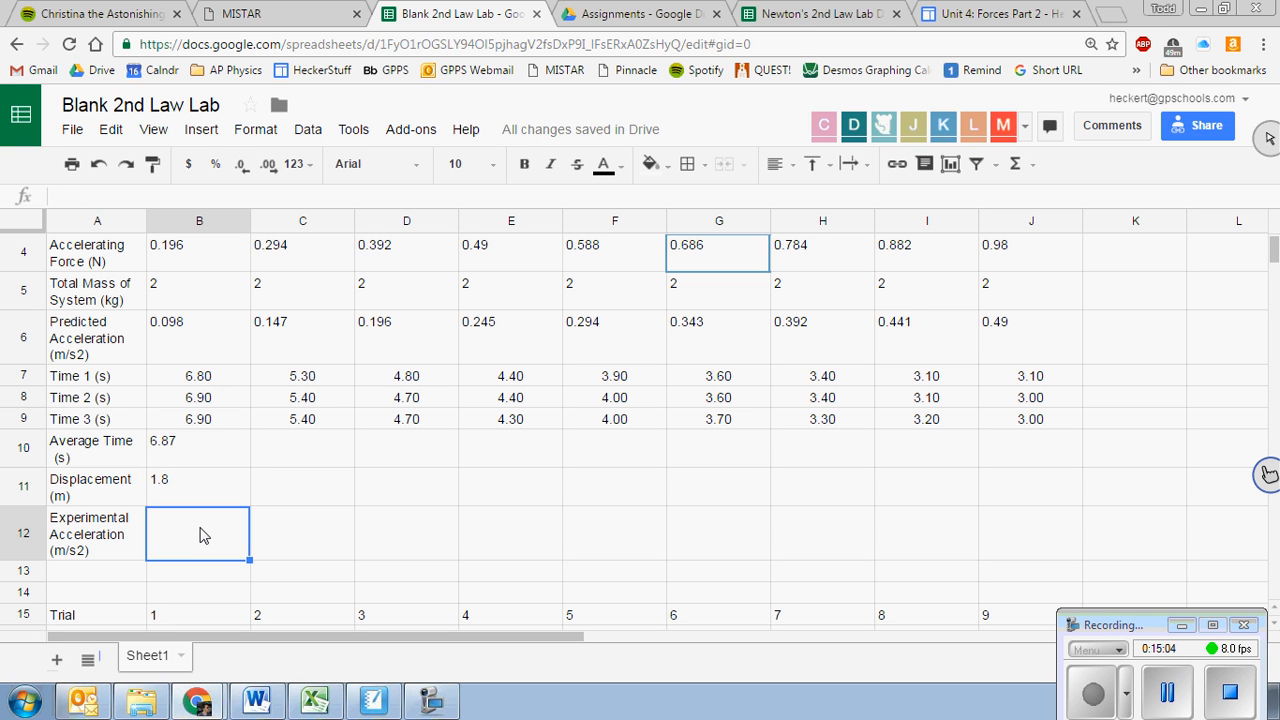
Step: Switch to SMART Notebook and handwrite Vi = 0 in red in the empty space beside the heading text
click(373, 700)
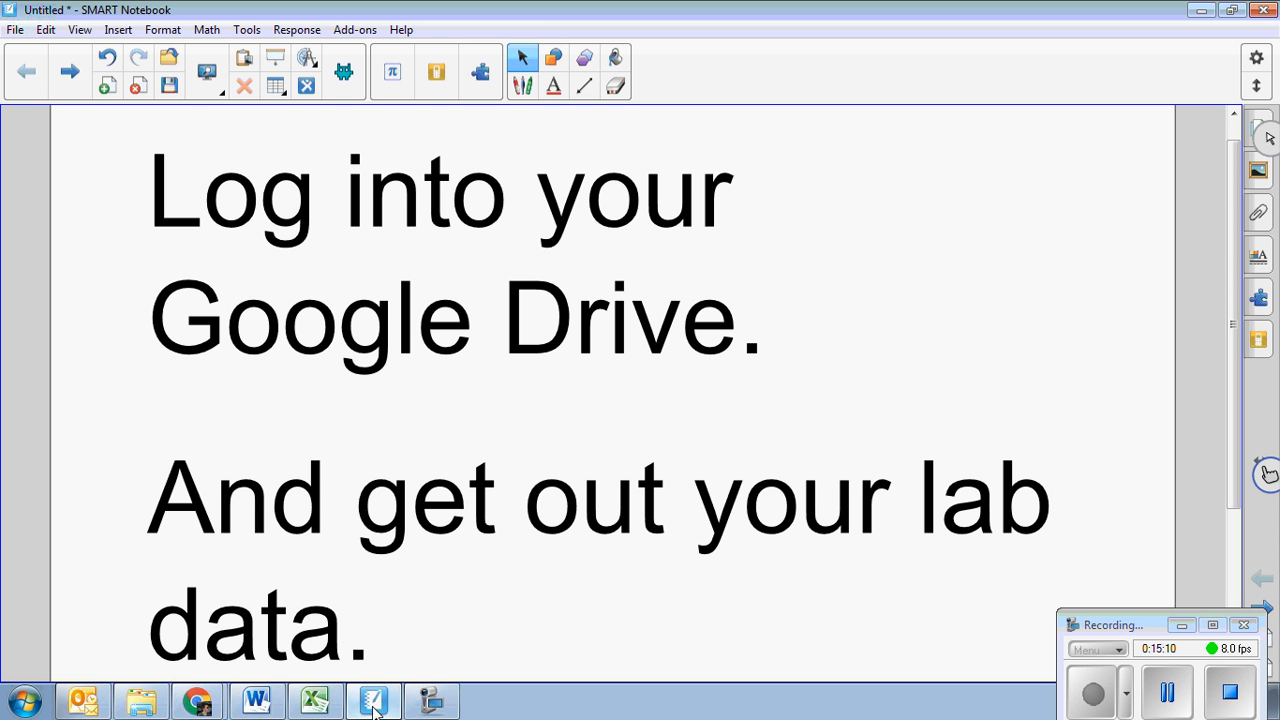
mouse_move(855, 137)
mouse_down()
mouse_move(829, 142)
mouse_move(863, 185)
mouse_move(900, 155)
mouse_up()
click(867, 153)
drag(894, 167, 910, 163)
mouse_move(921, 166)
mouse_down()
mouse_move(950, 138)
mouse_move(925, 168)
mouse_up()
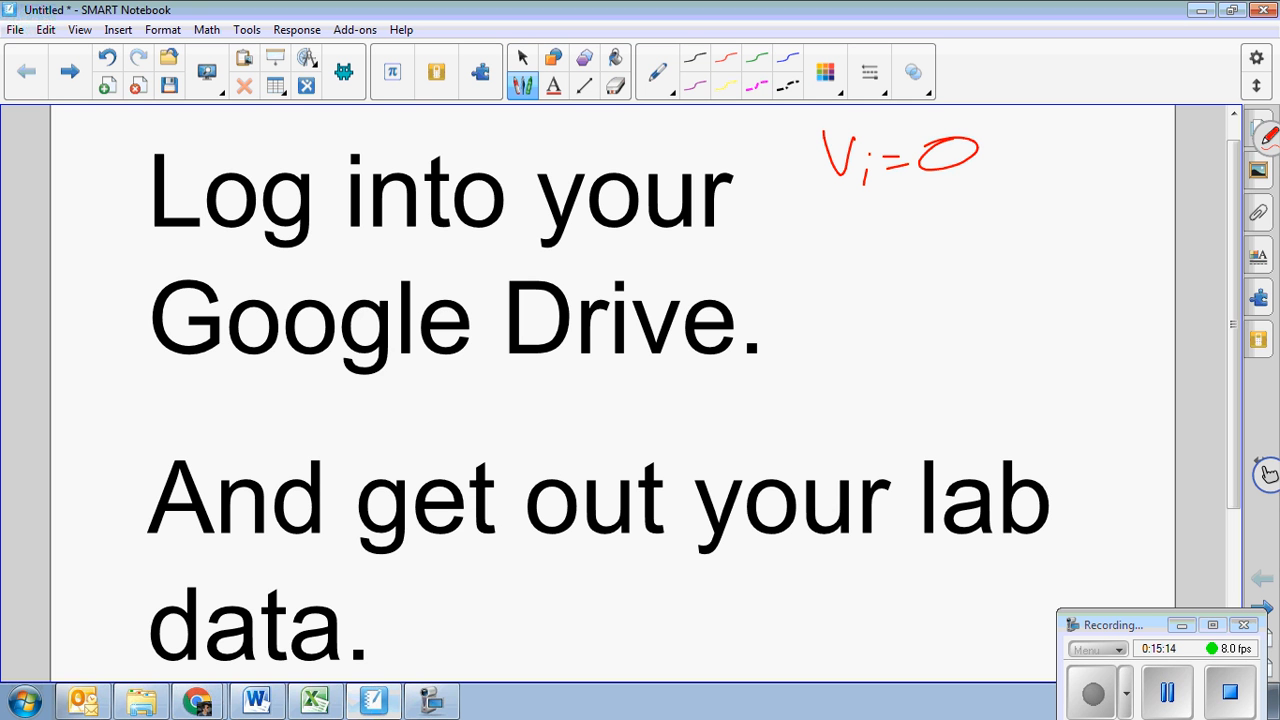
Step: Handwrite Δx = 1.8 m and an open t = line beneath the initial velocity
mouse_move(828, 206)
mouse_down()
mouse_move(810, 234)
mouse_move(828, 208)
mouse_up()
drag(860, 208, 896, 240)
drag(896, 208, 864, 240)
drag(906, 212, 967, 237)
click(978, 228)
mouse_move(1030, 198)
mouse_down()
mouse_move(1006, 238)
mouse_move(1030, 200)
mouse_up()
mouse_move(1044, 240)
mouse_down()
mouse_move(1050, 228)
mouse_move(1116, 238)
mouse_up()
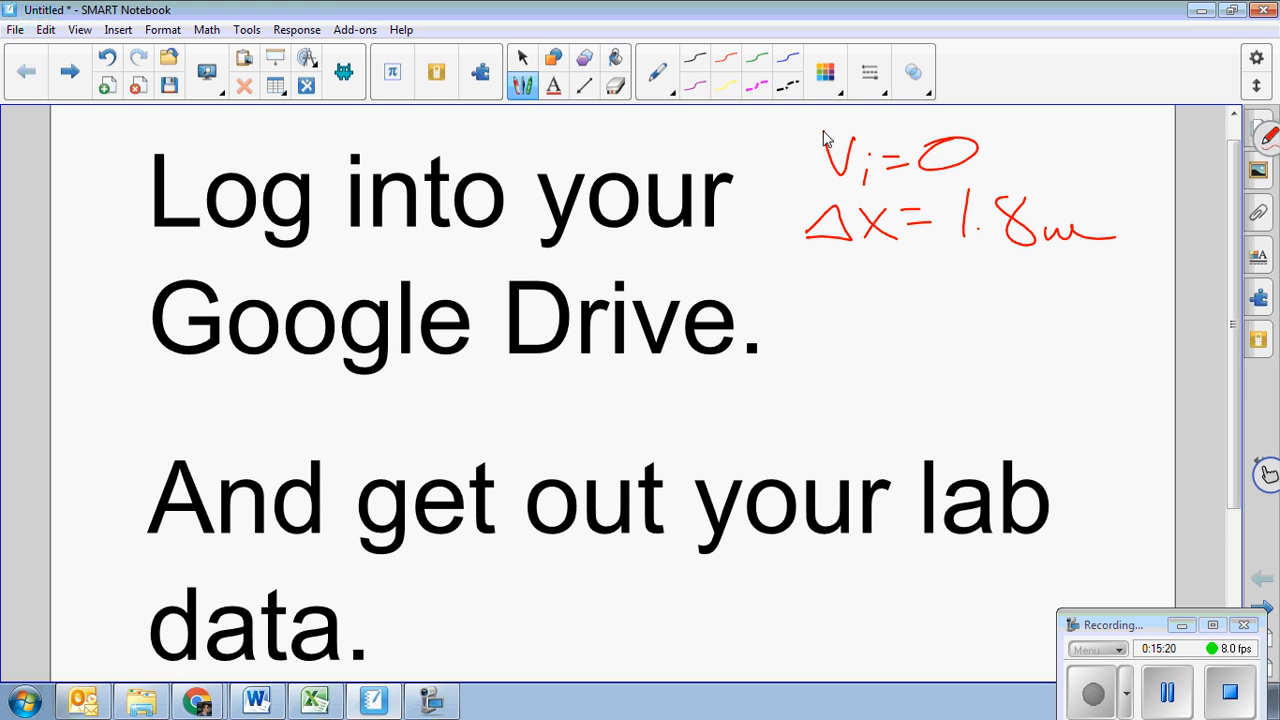
drag(826, 262, 846, 318)
drag(806, 284, 880, 287)
drag(860, 300, 890, 298)
Step: Handwrite the kinematics equation Δx = ½at² below the list of known quantities
click(902, 338)
mouse_move(791, 363)
mouse_down()
mouse_move(808, 396)
mouse_move(838, 402)
mouse_up()
mouse_move(838, 370)
mouse_down()
mouse_move(820, 404)
mouse_move(864, 370)
mouse_up()
drag(852, 382, 903, 370)
mouse_move(882, 377)
mouse_down()
mouse_move(915, 376)
mouse_move(920, 408)
mouse_up()
drag(950, 386, 952, 408)
mouse_move(970, 358)
mouse_down()
mouse_move(972, 406)
mouse_move(988, 372)
mouse_up()
drag(984, 350, 1050, 378)
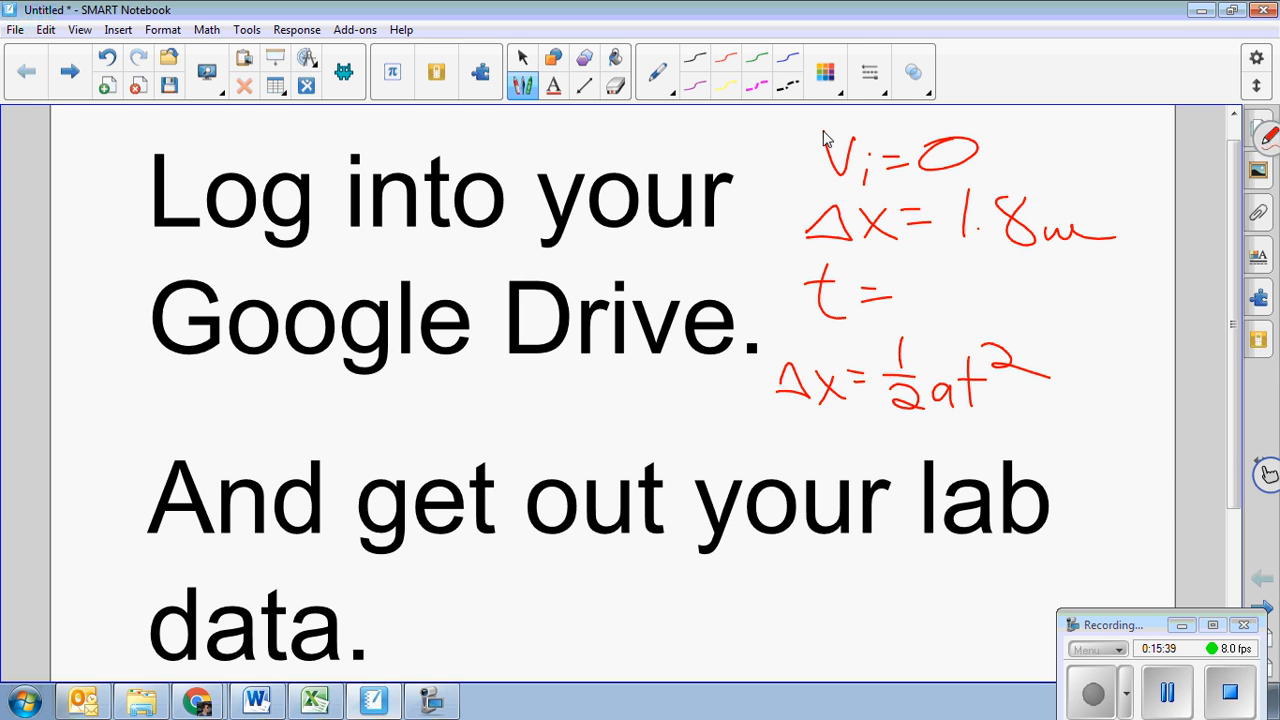
Step: Handwrite the equation solved for acceleration, a = 2Δx/t², beside the kinematics equation and put the pen away
mouse_move(570, 406)
mouse_down()
mouse_move(548, 420)
mouse_move(580, 434)
mouse_up()
drag(592, 416, 612, 422)
mouse_move(633, 392)
mouse_down()
mouse_move(632, 410)
mouse_move(664, 404)
mouse_up()
mouse_move(696, 398)
mouse_down()
mouse_move(698, 412)
mouse_move(680, 413)
mouse_up()
mouse_move(702, 400)
mouse_down()
mouse_move(724, 416)
mouse_move(704, 418)
mouse_up()
mouse_move(640, 428)
mouse_down()
mouse_move(718, 430)
mouse_move(674, 470)
mouse_up()
drag(660, 450, 722, 453)
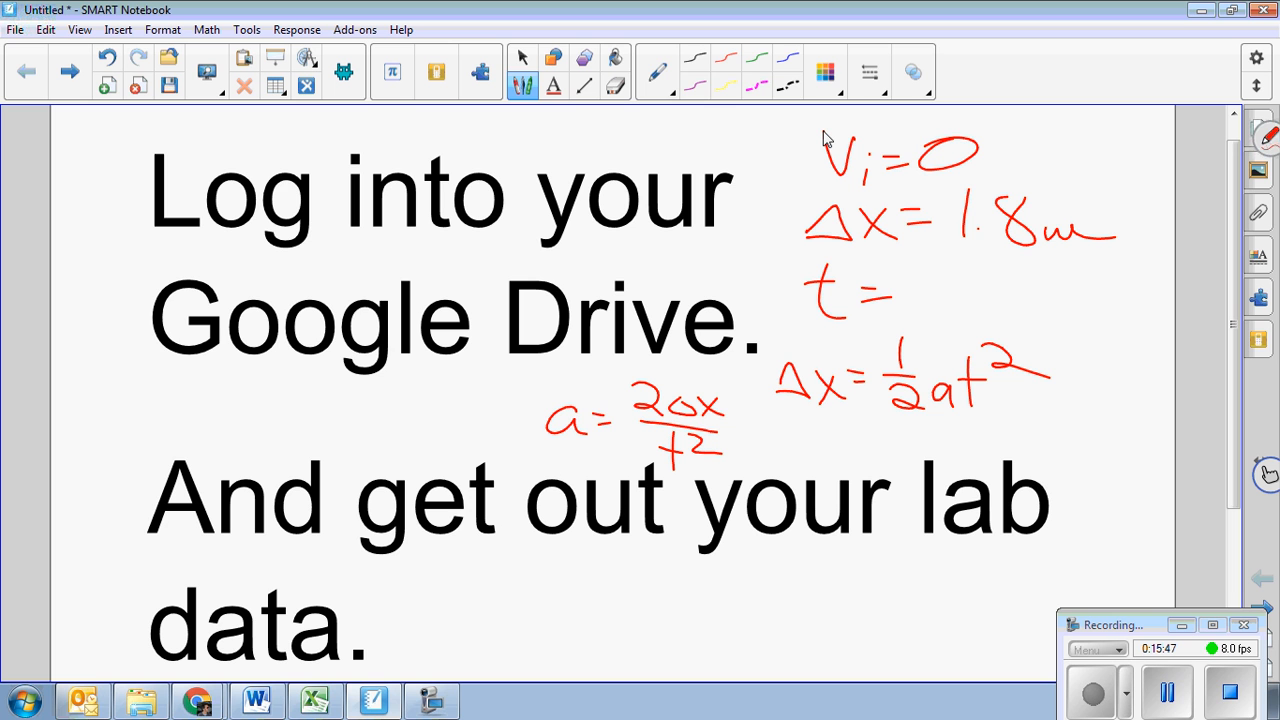
key(Escape)
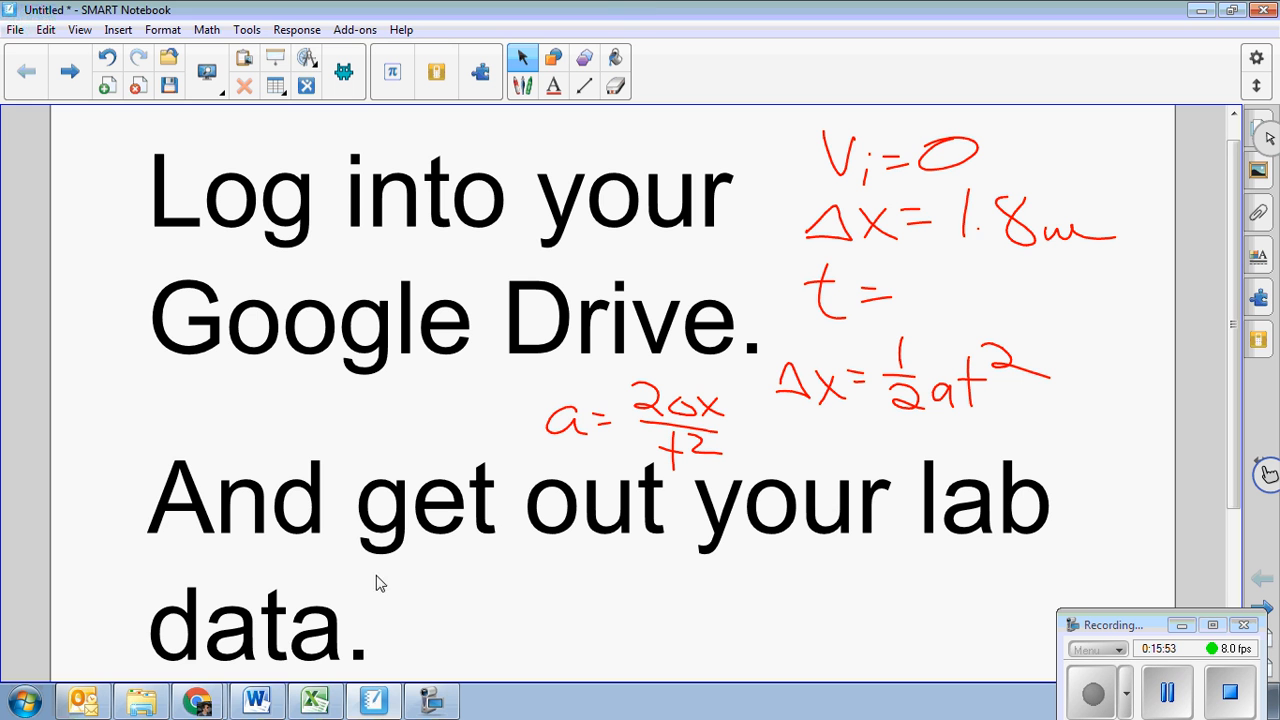
Step: Switch to the Blank 2nd Law Lab spreadsheet in Chrome and enter =2*B11/B10^2 as trial 1's experimental acceleration in B12
click(205, 706)
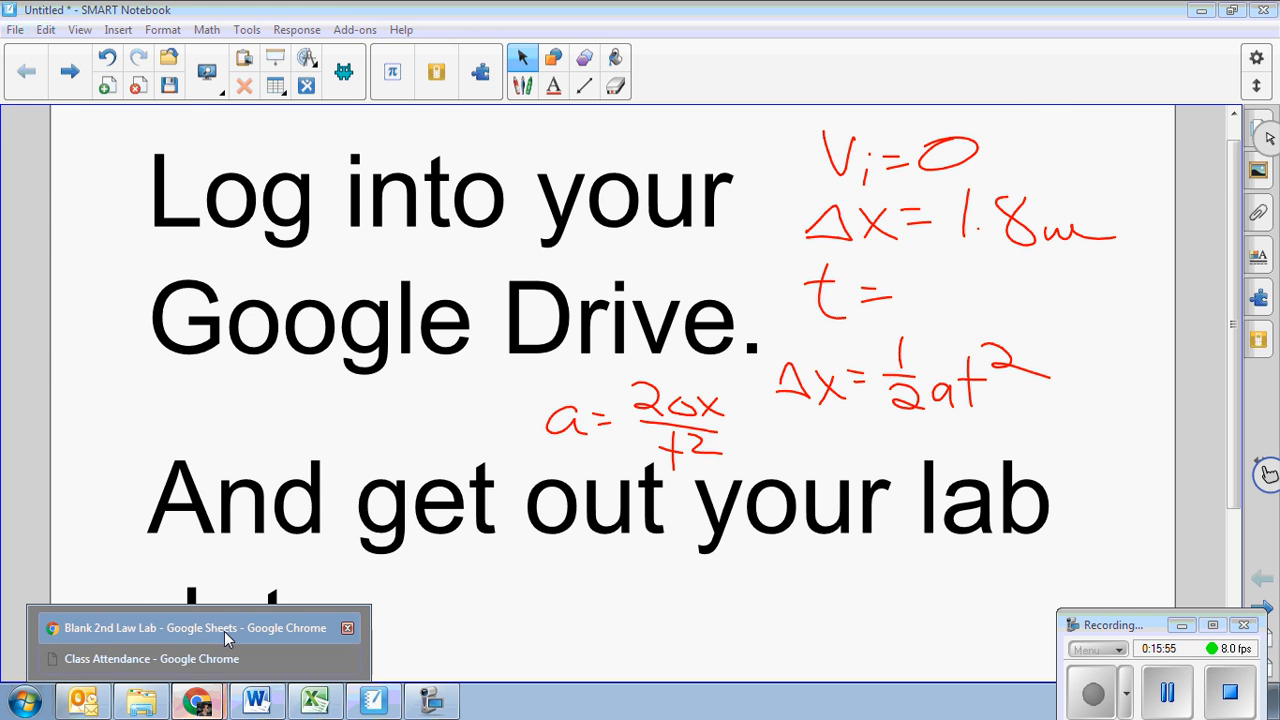
click(224, 626)
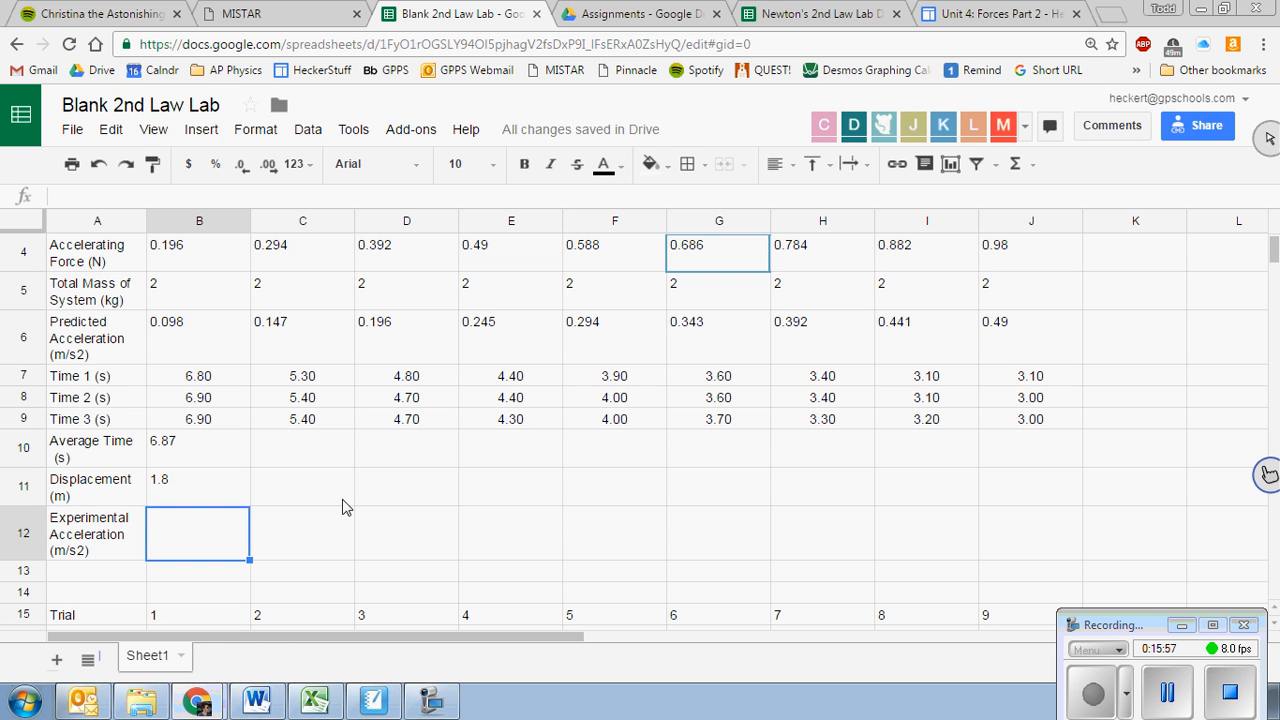
text(=2)
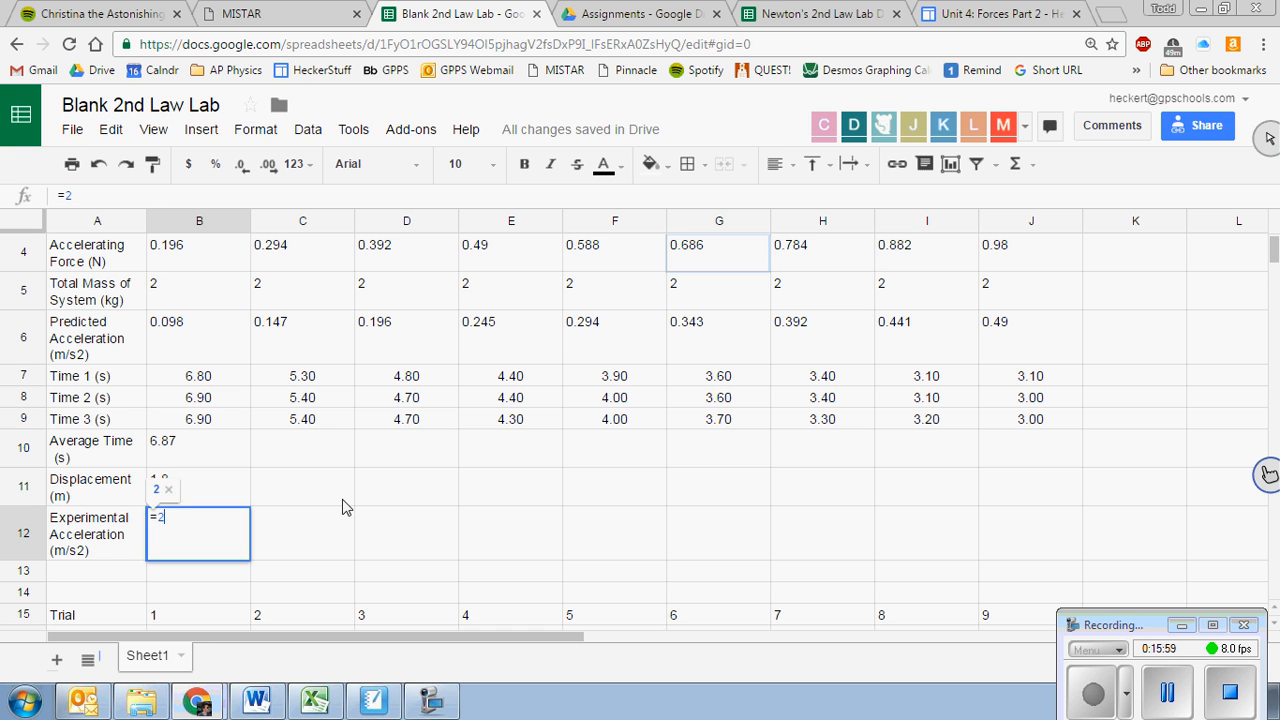
text(*)
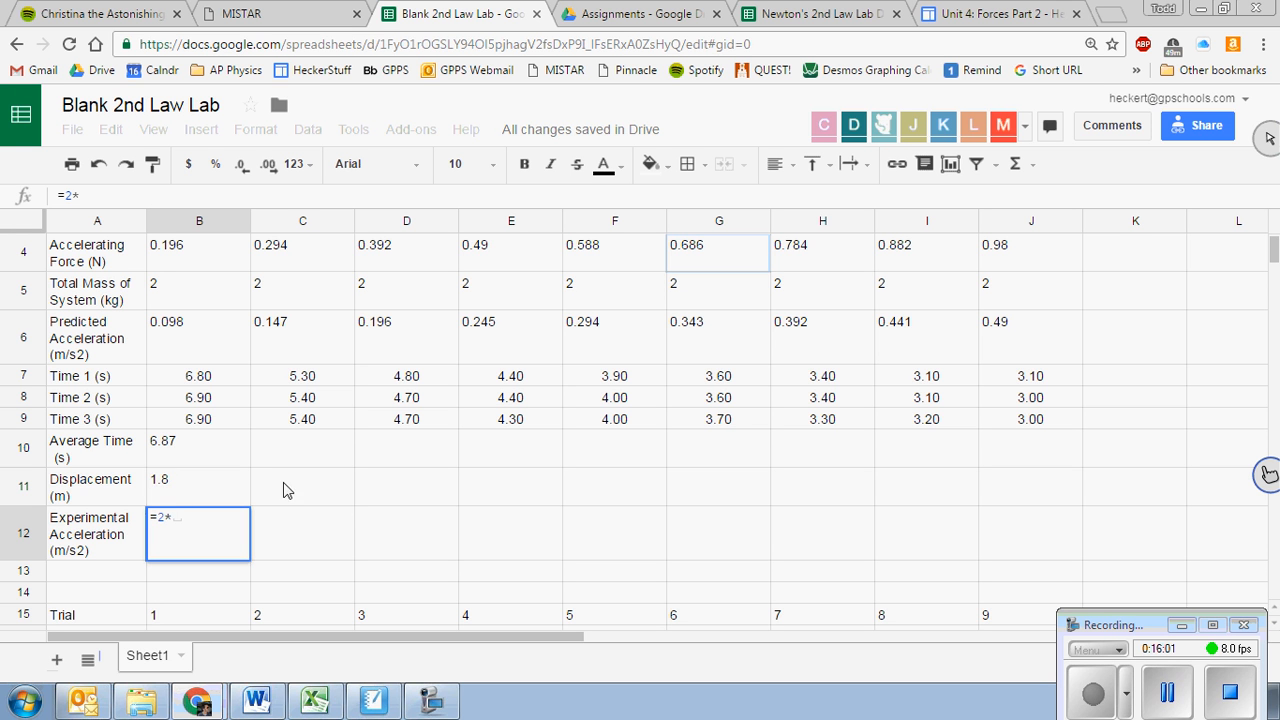
click(170, 486)
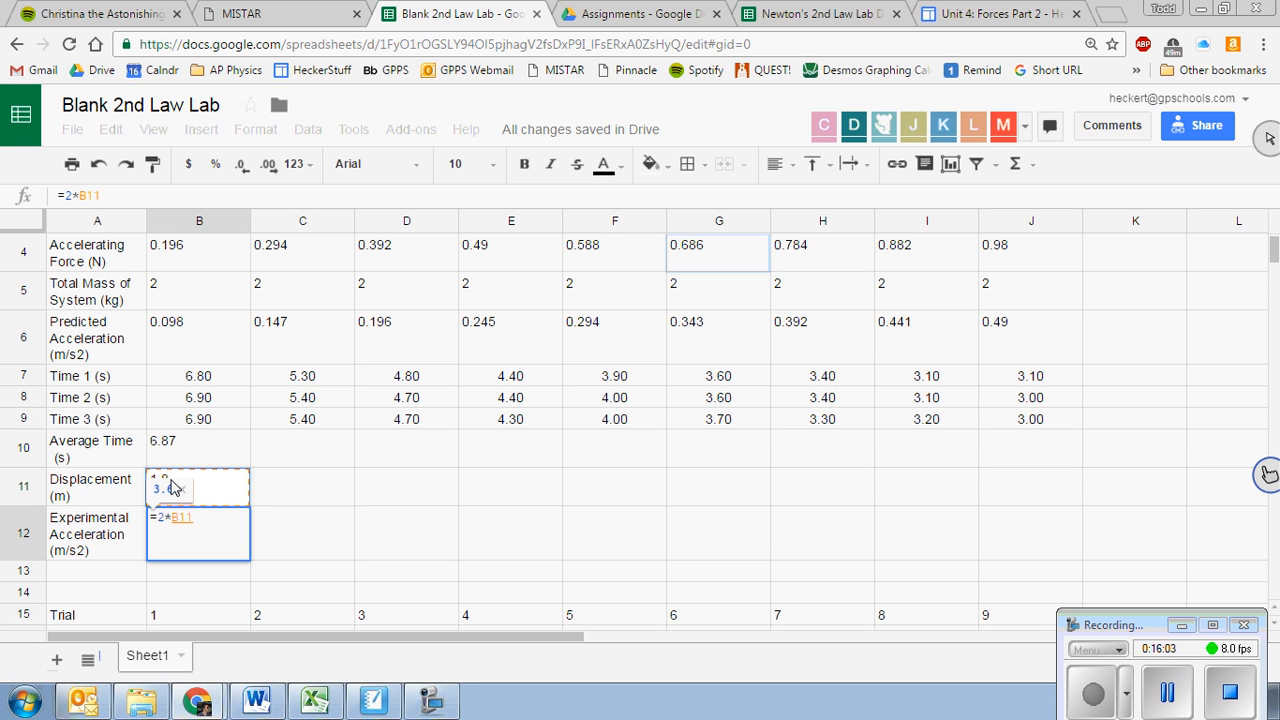
text(/)
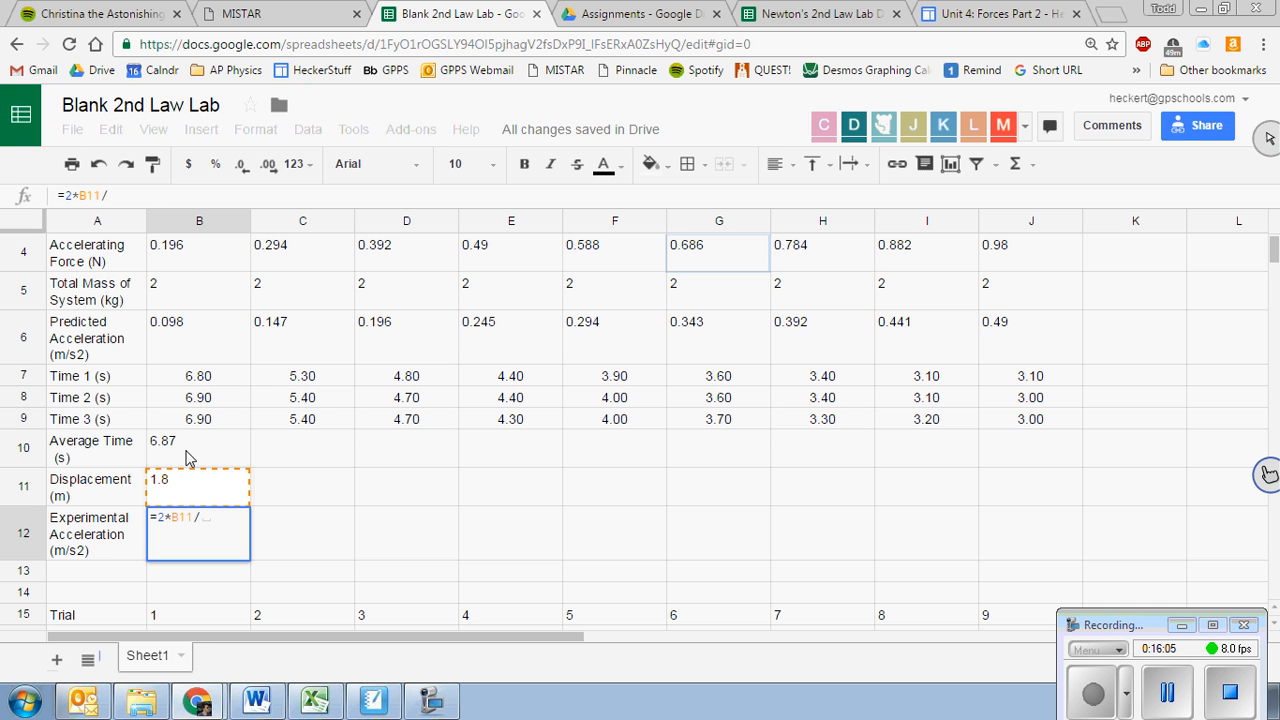
click(186, 457)
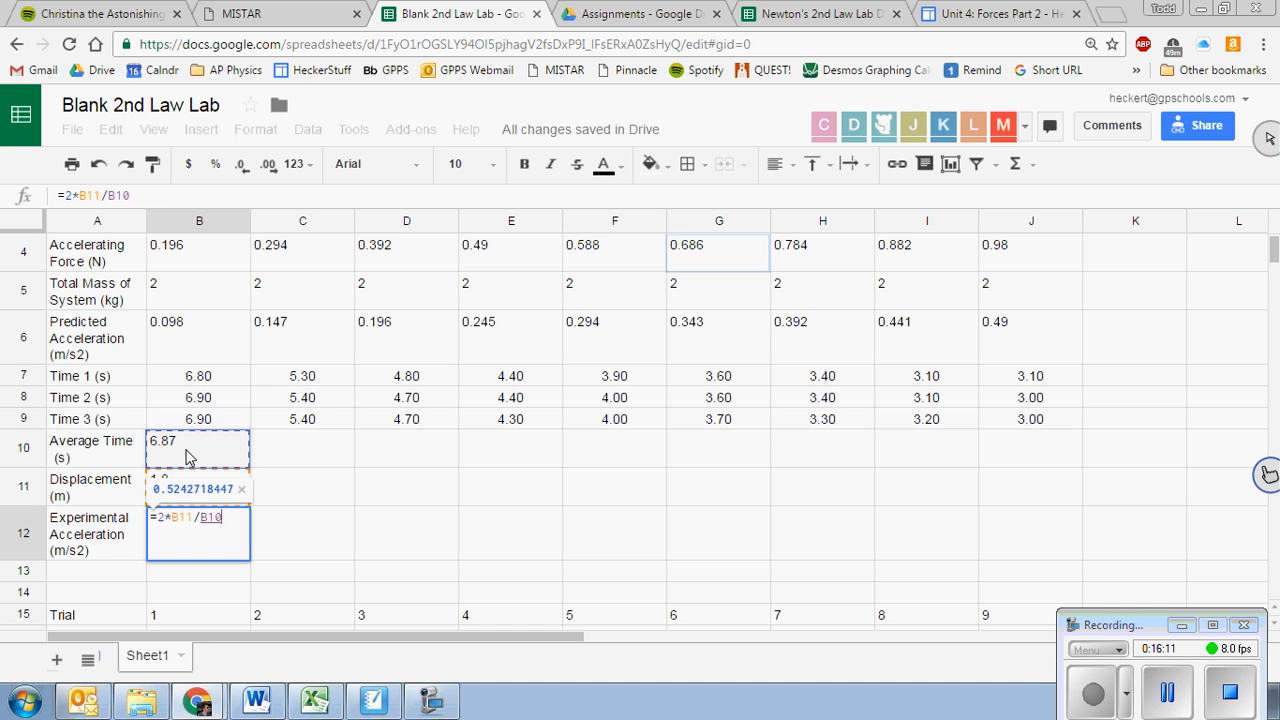
text(^)
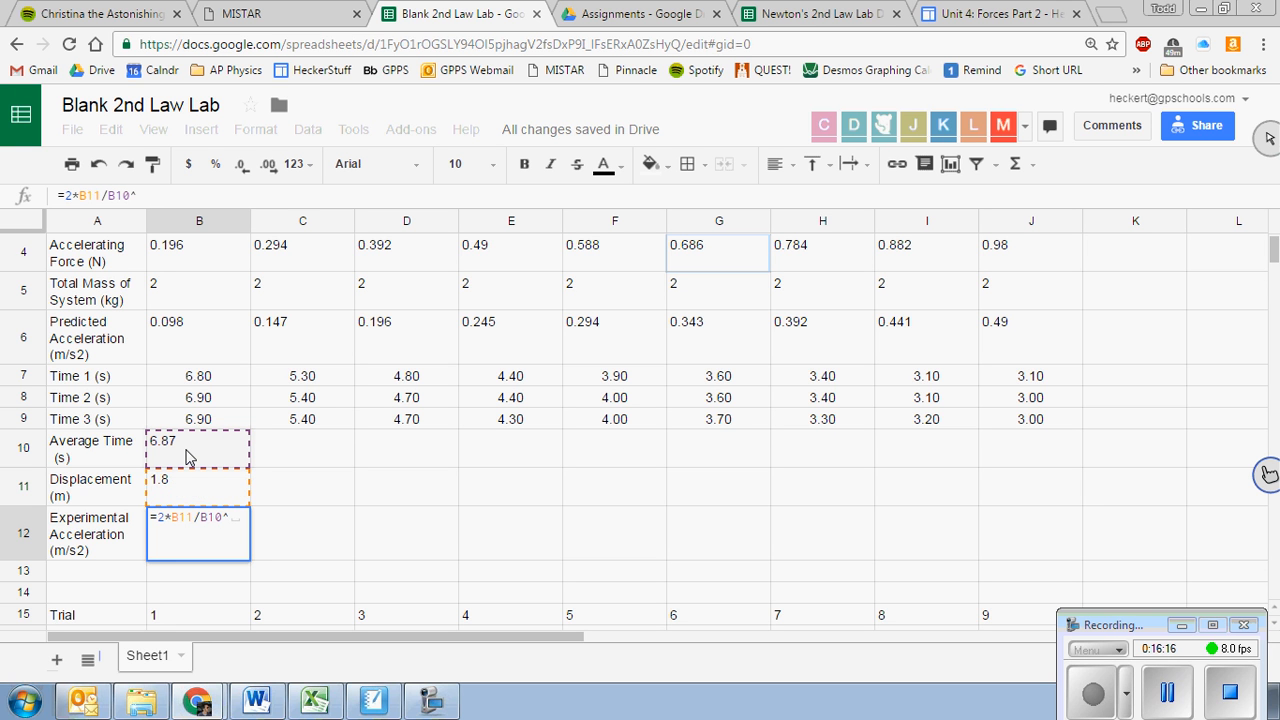
text(2)
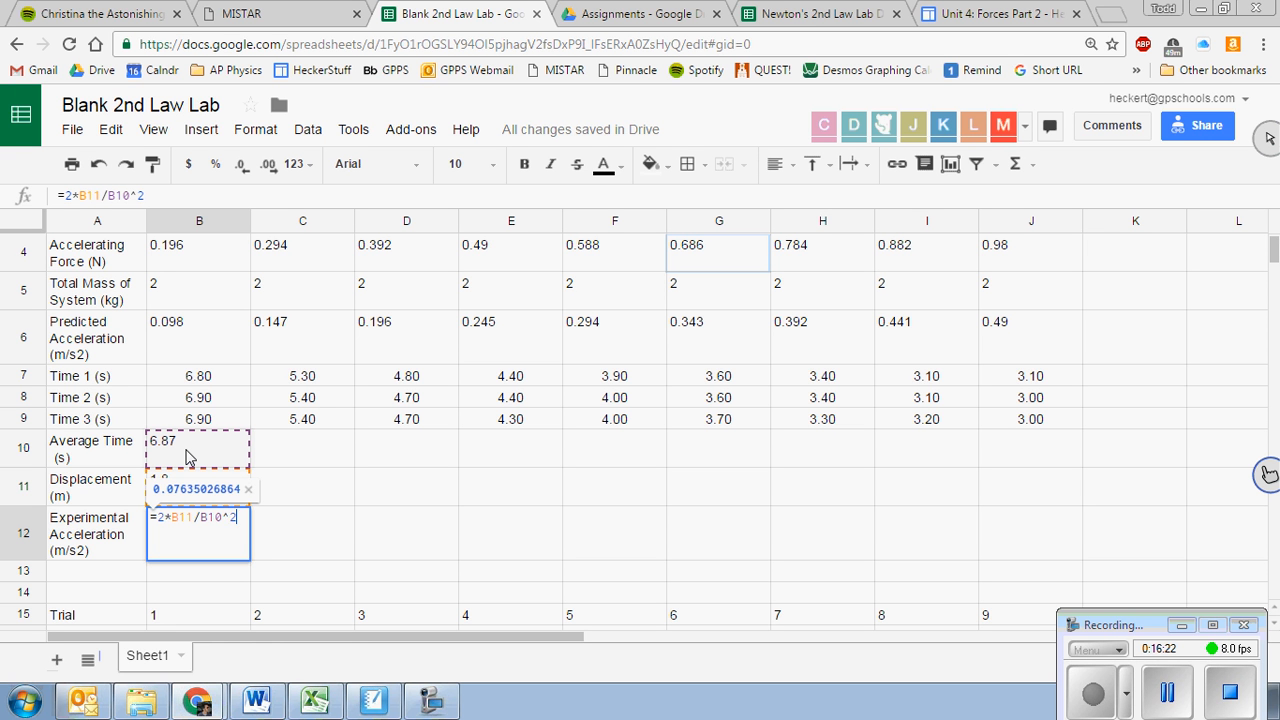
key(Return)
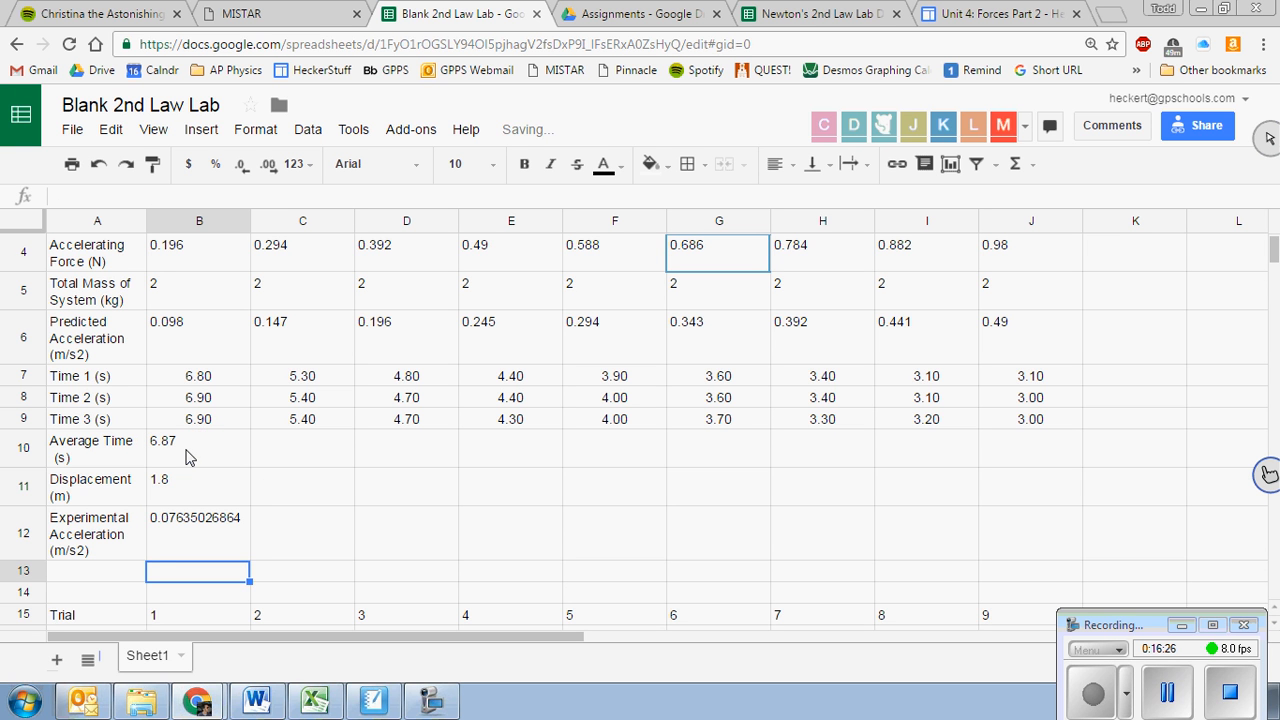
Step: Clear B12 and re-enter the experimental acceleration formula as =2*B11/B10^2
click(215, 546)
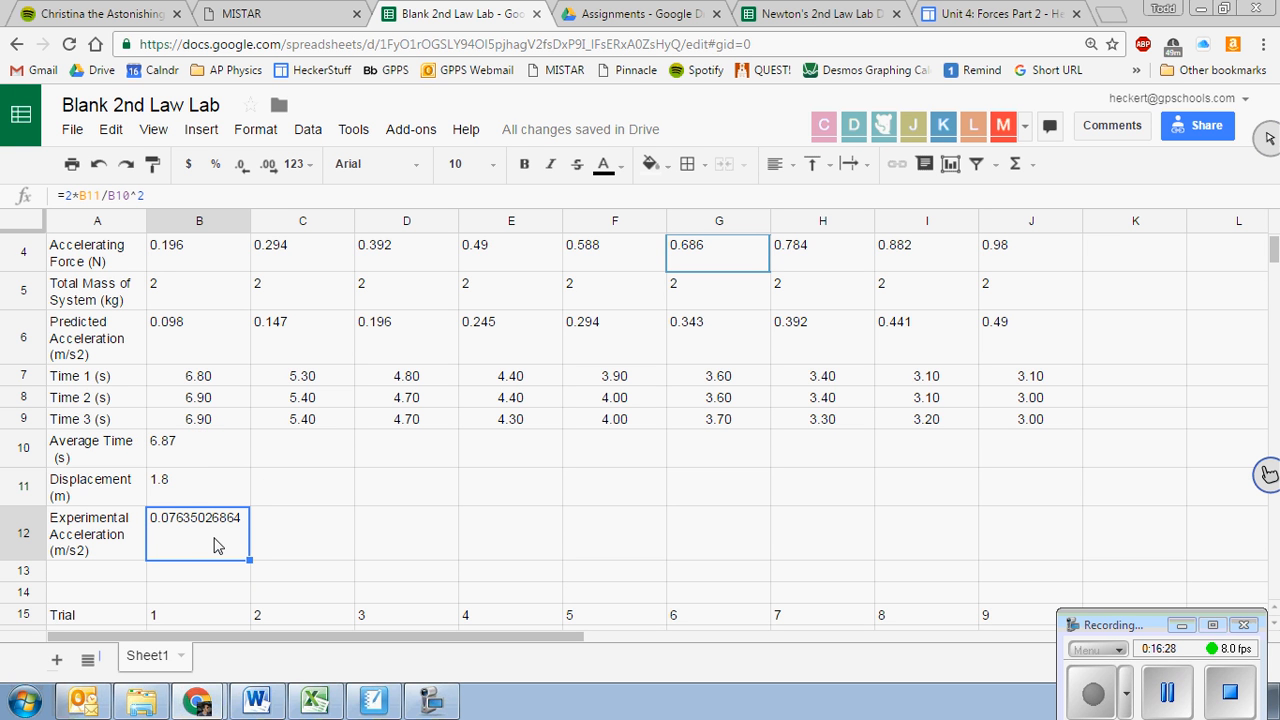
key(Delete)
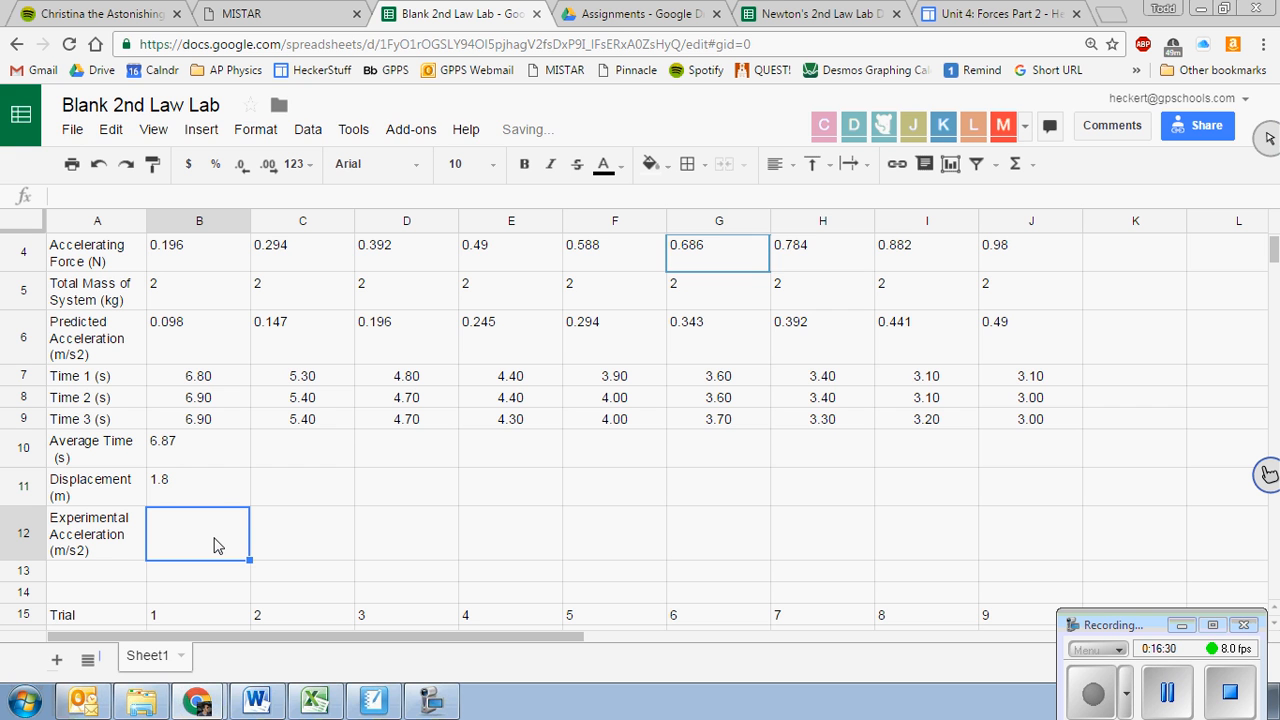
text(=)
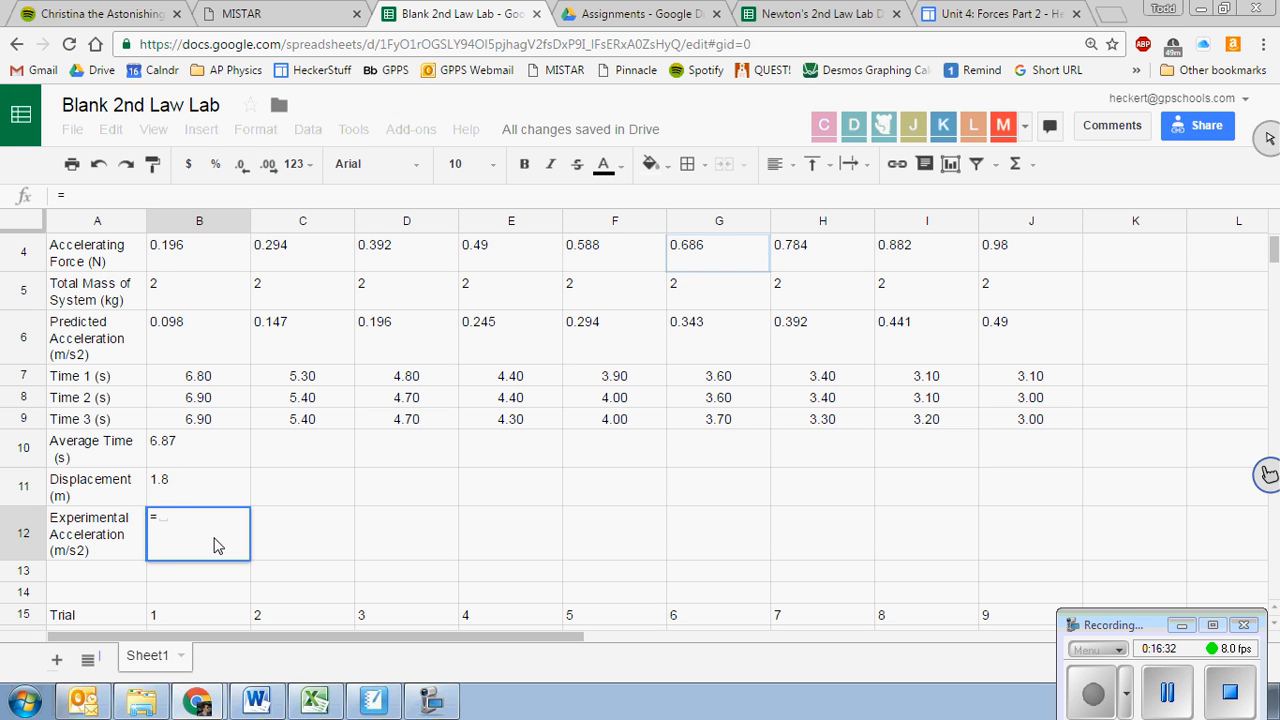
text(2*)
click(165, 483)
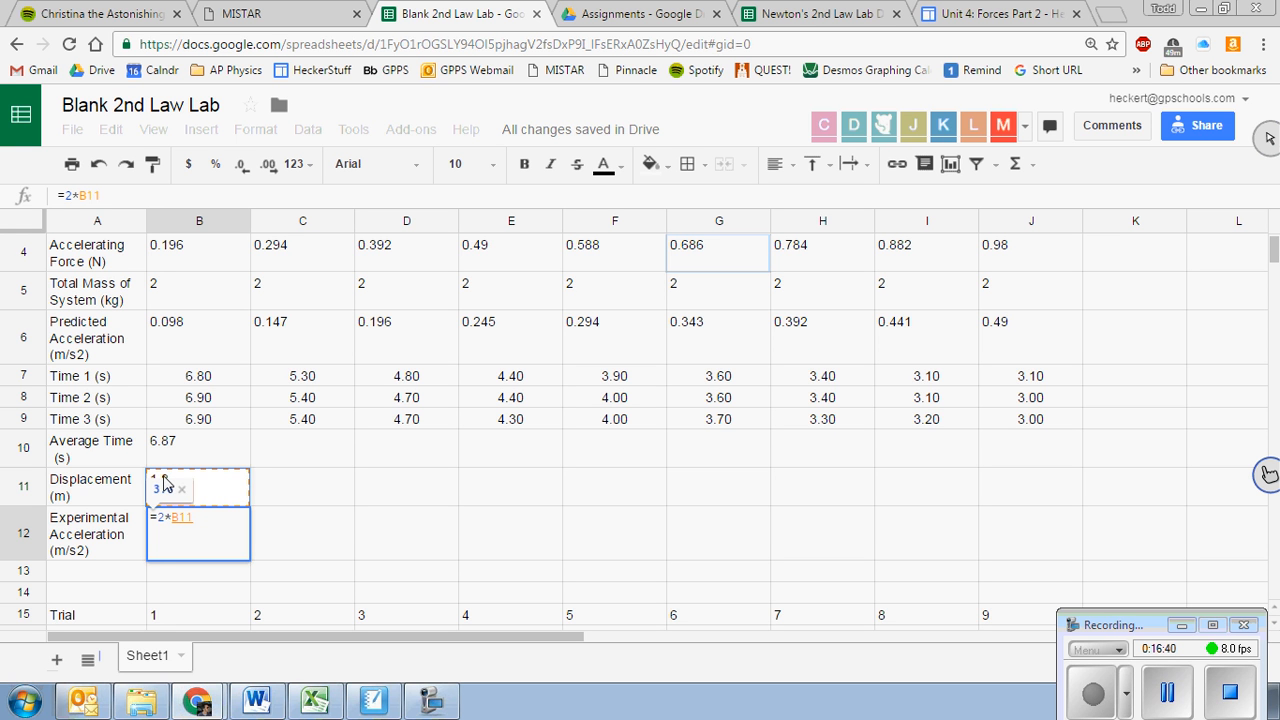
text(/)
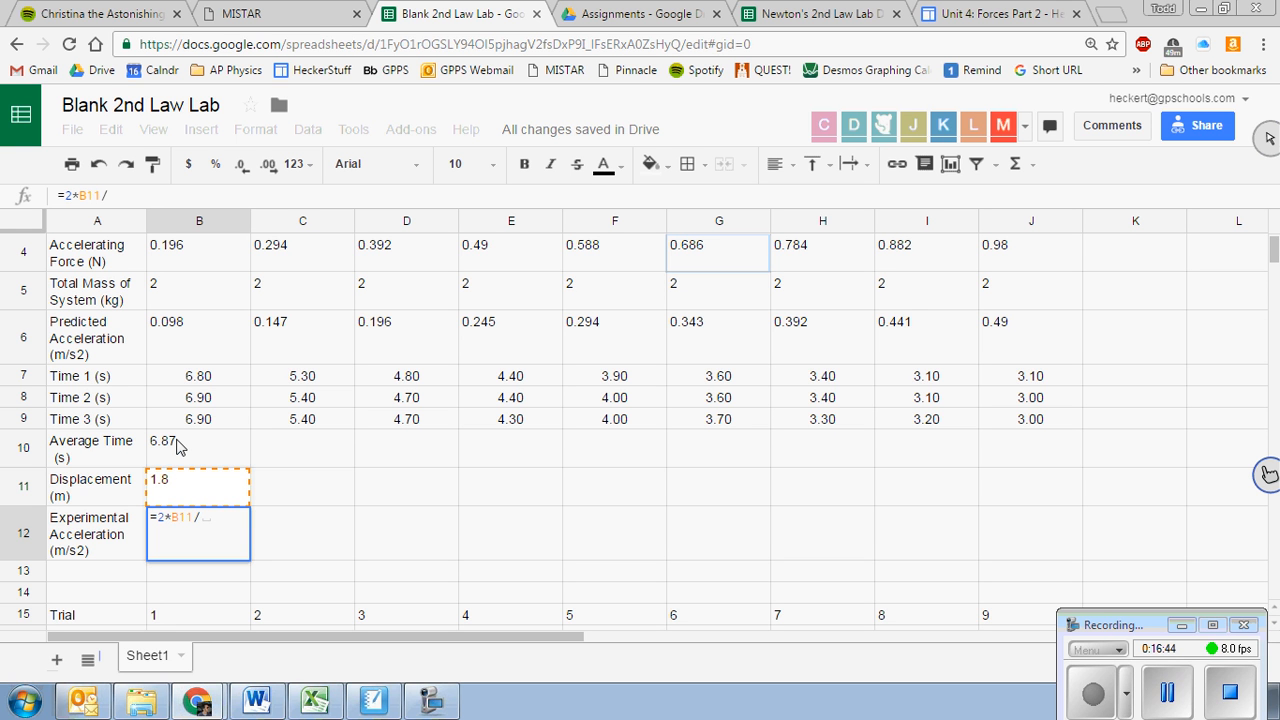
click(177, 447)
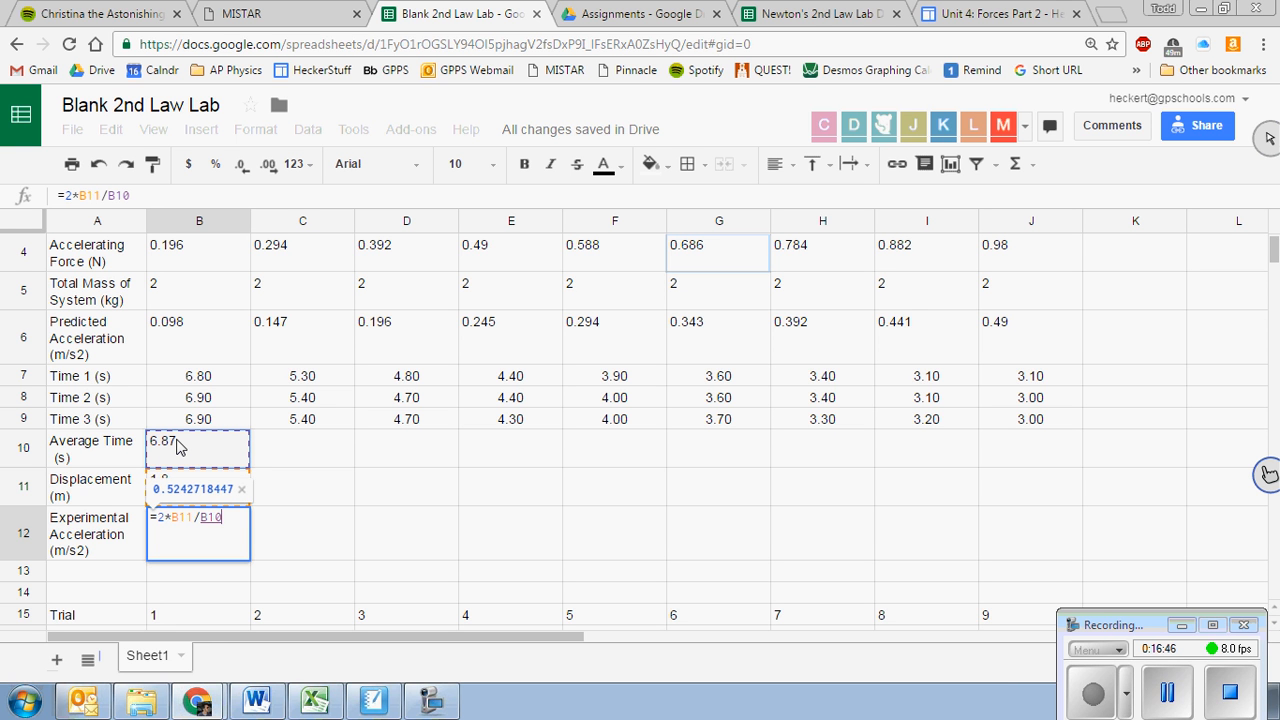
text(^23)
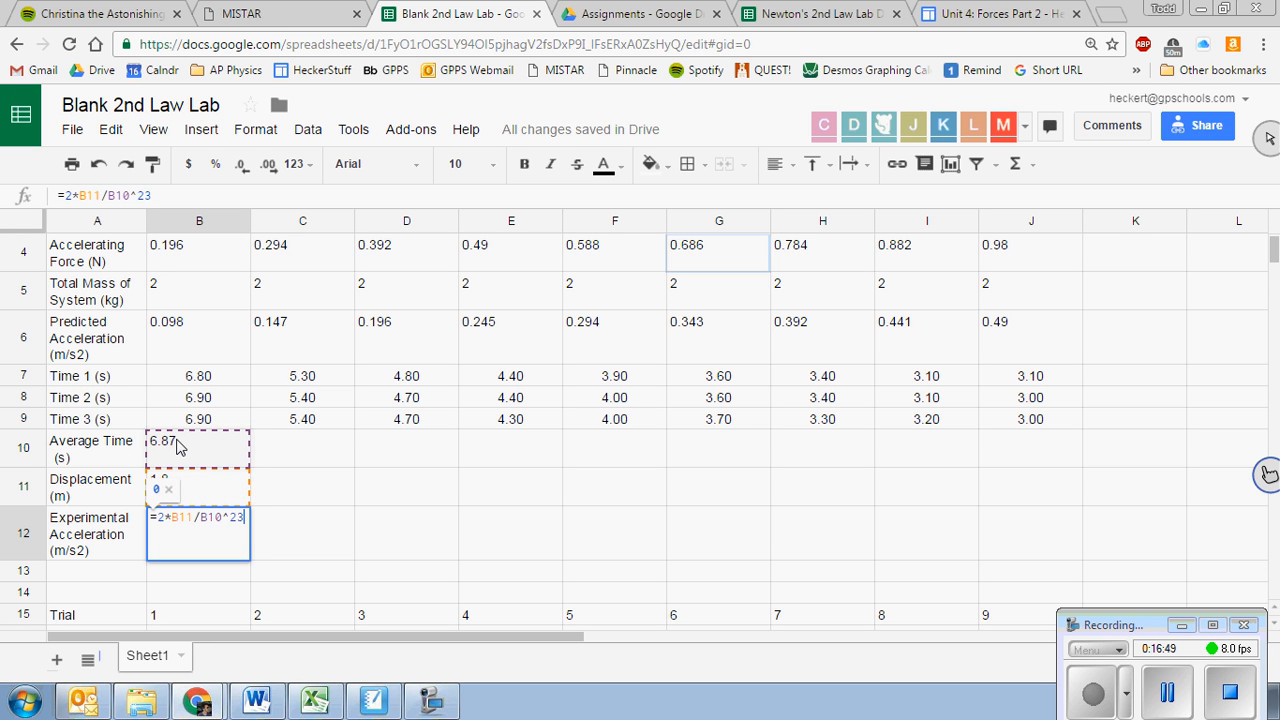
key(BackSpace)
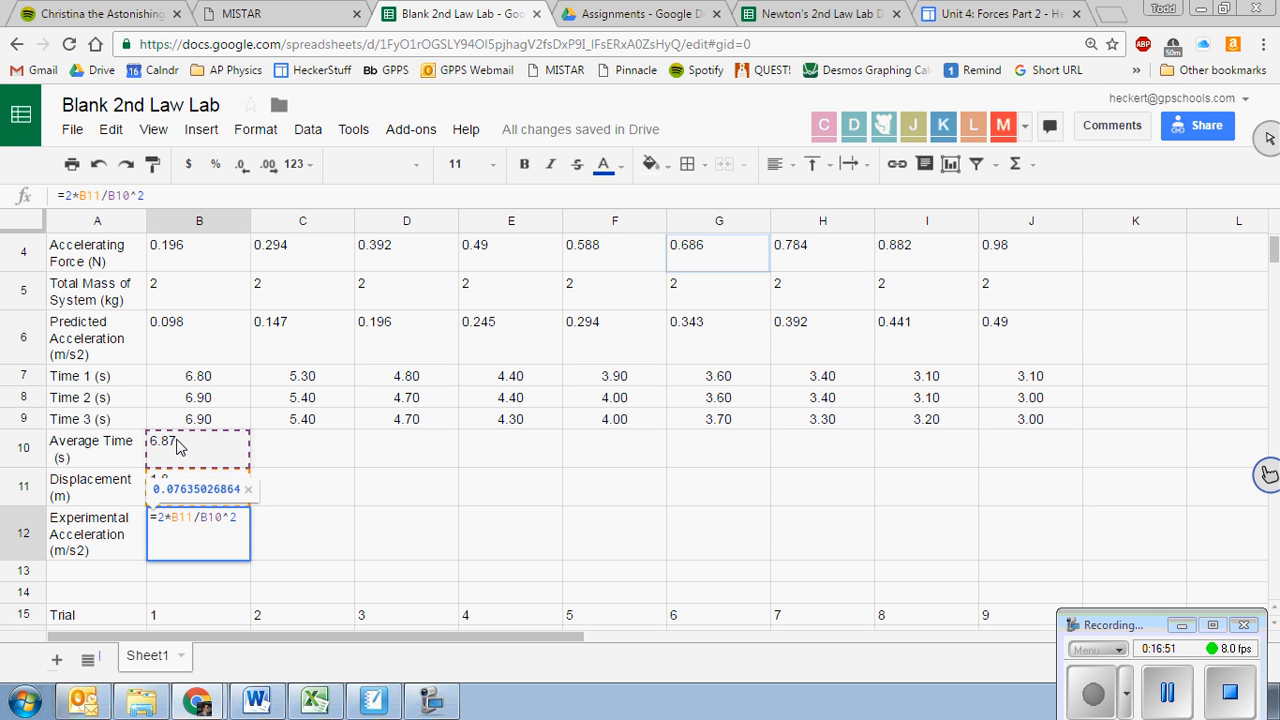
key(Return)
key(Up)
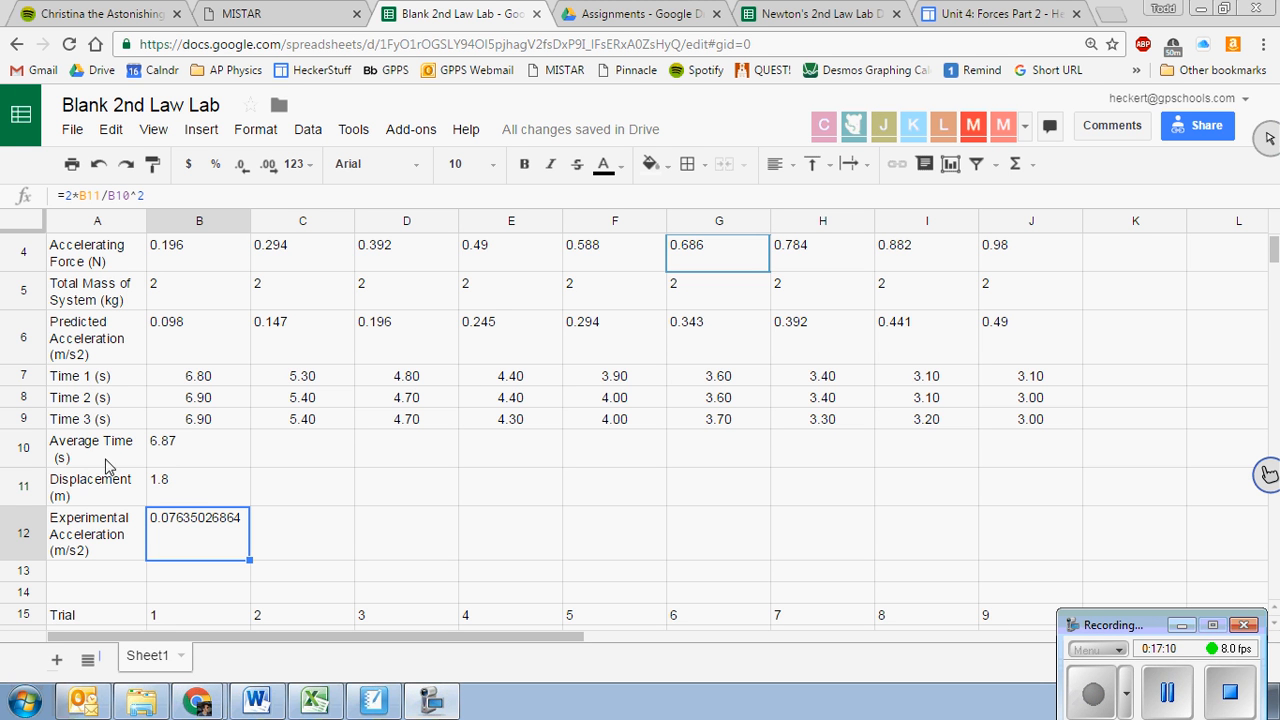
Step: Fill the average time, displacement and experimental acceleration in B10:B12 across to column J for all nine trials
click(179, 450)
shift+click(213, 525)
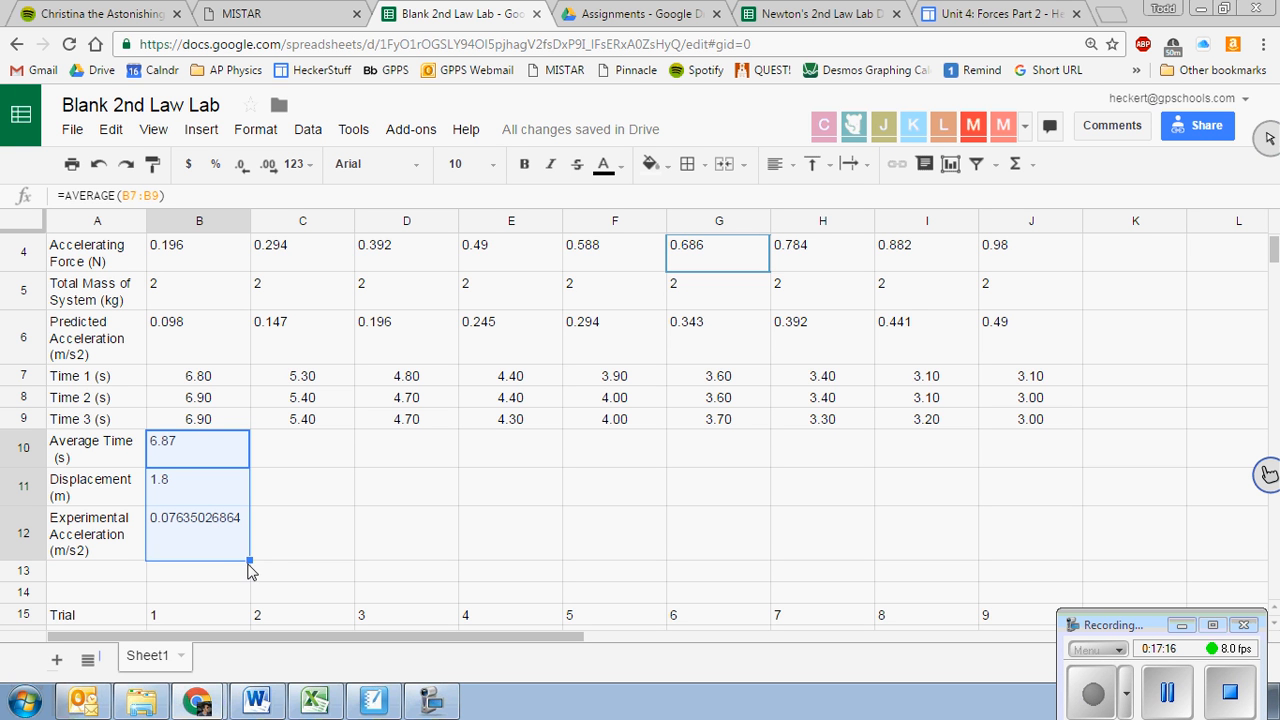
drag(250, 560, 1020, 555)
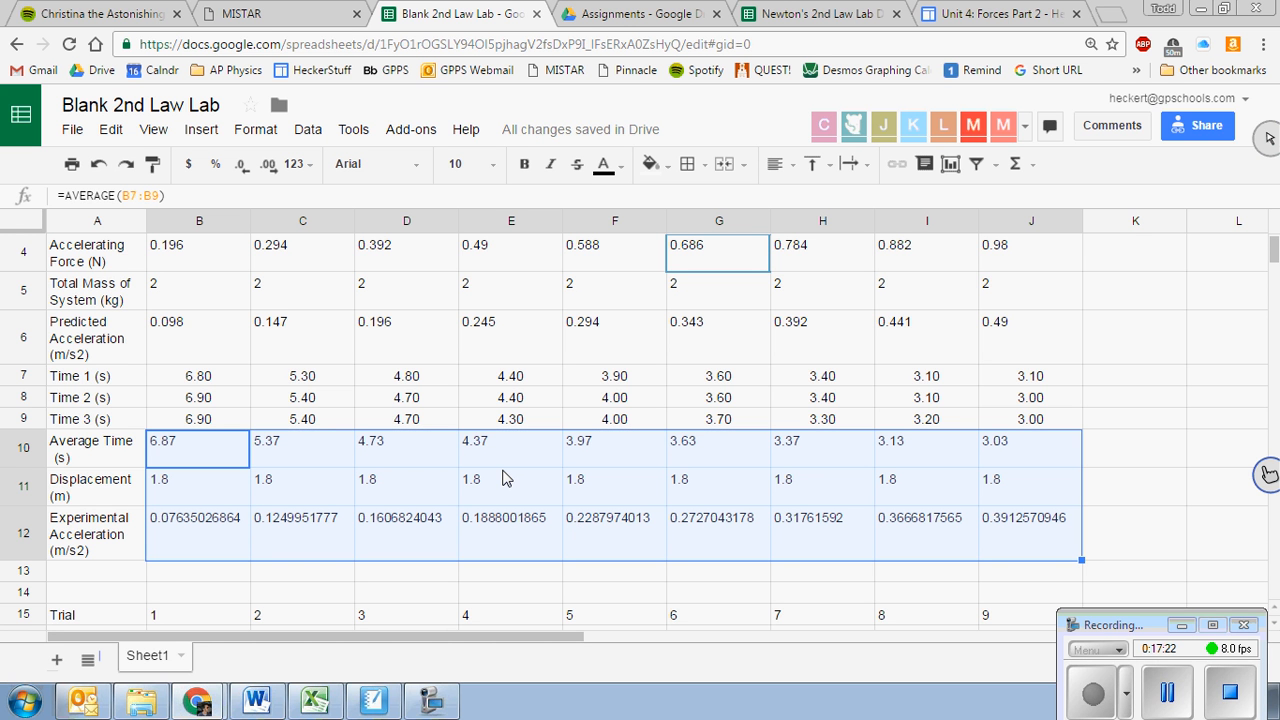
Step: Copy the filled block B10:J12 into the second data table, starting at its average time cell B24
scroll(505, 478, down, 3)
scroll(505, 478, up, 2)
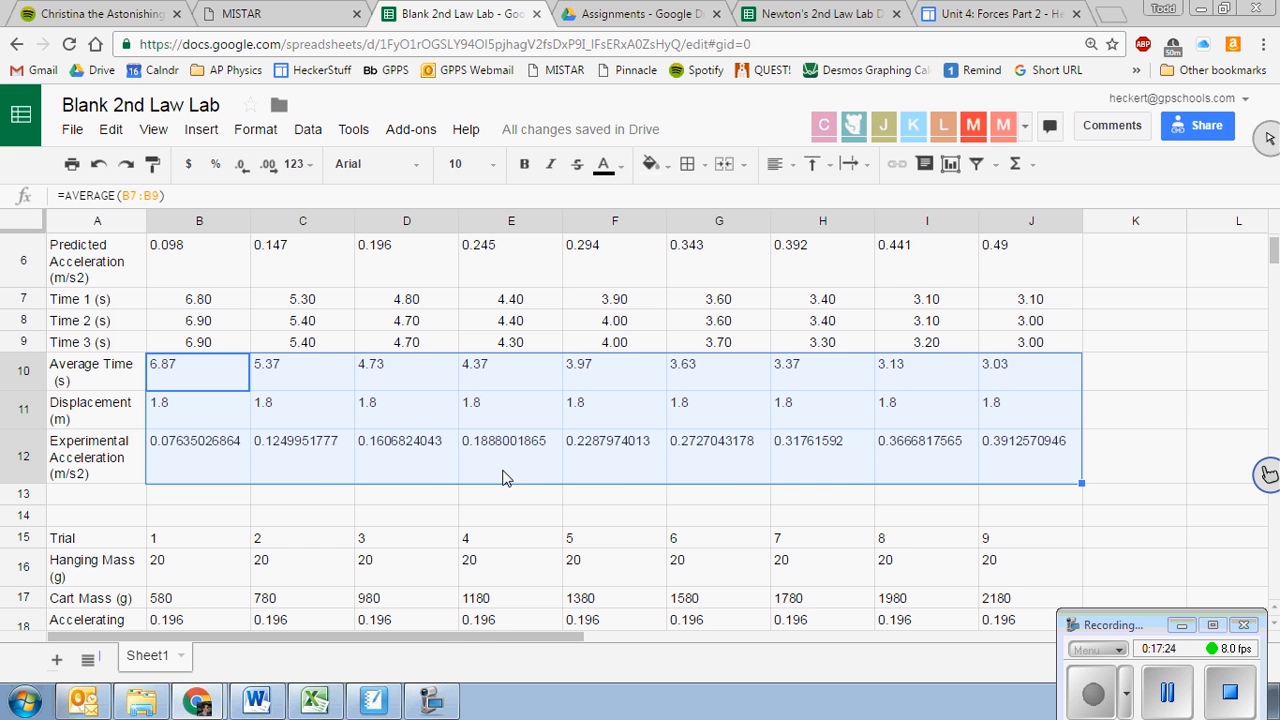
scroll(477, 466, down, 6)
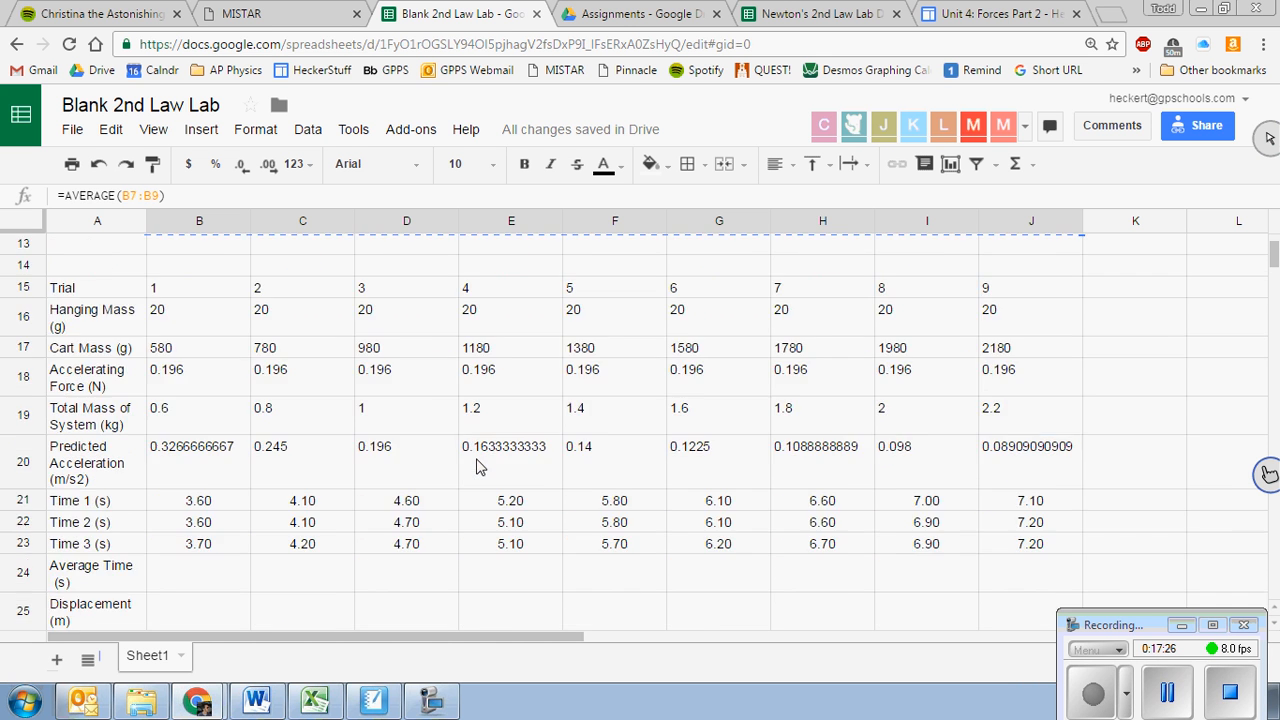
scroll(477, 466, up, 2)
click(215, 455)
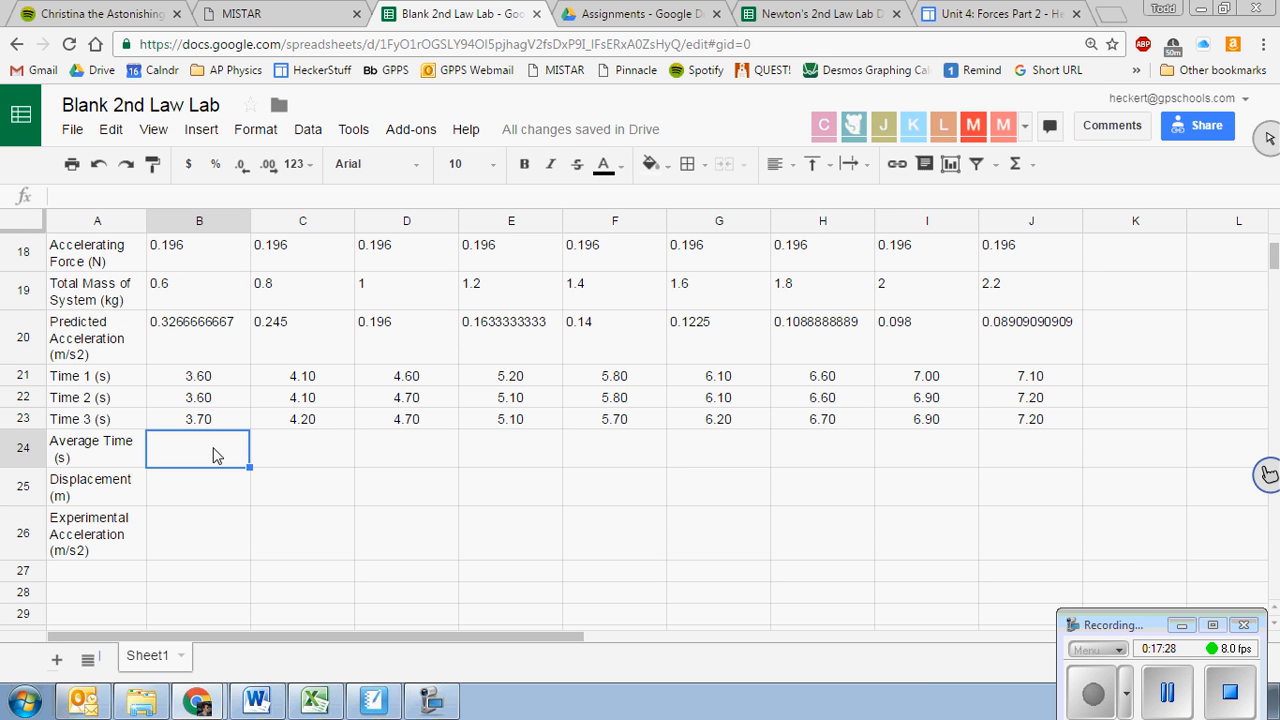
key(ctrl+v)
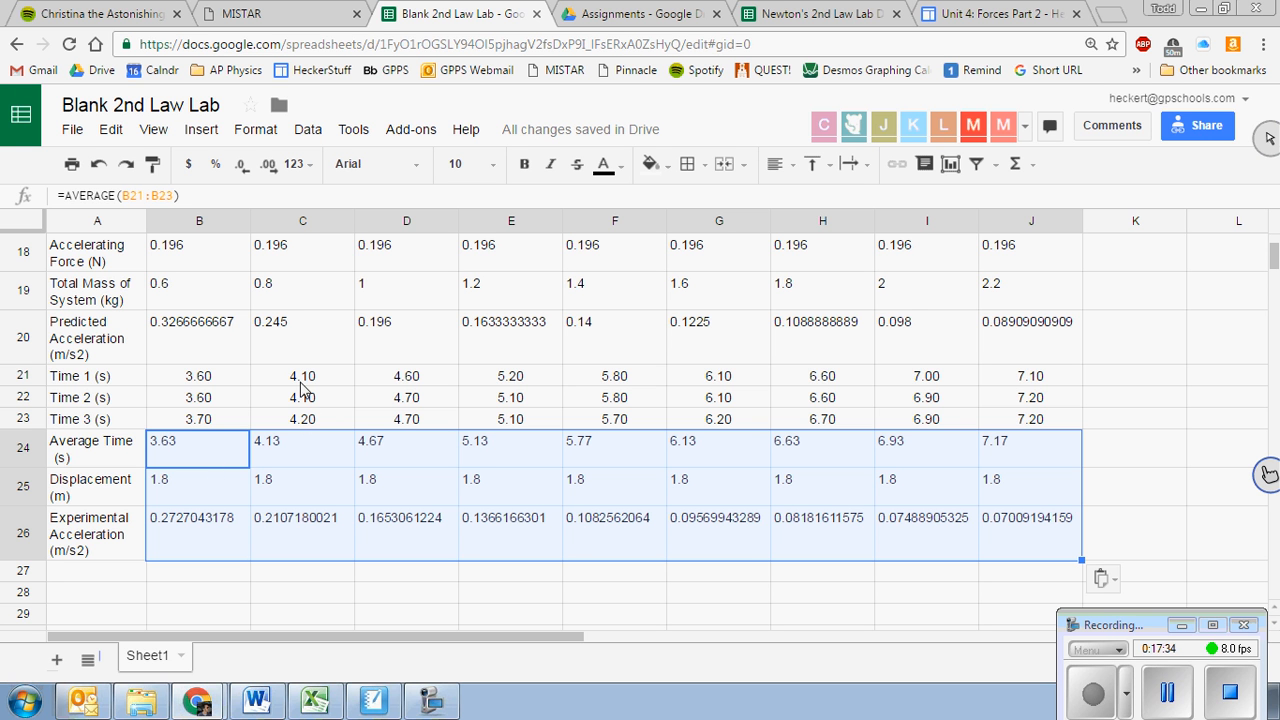
Step: Fill the first table's experimental acceleration formula from B12 across to J12 once more
click(304, 380)
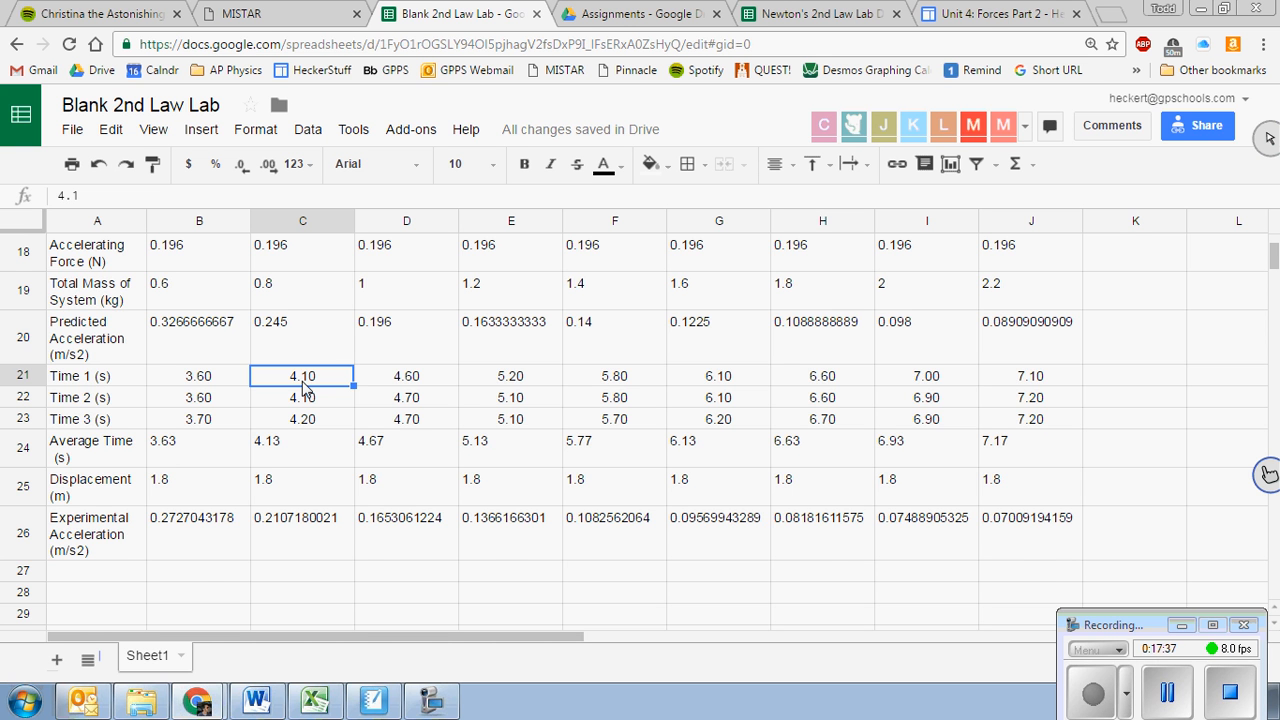
scroll(304, 388, up, 5)
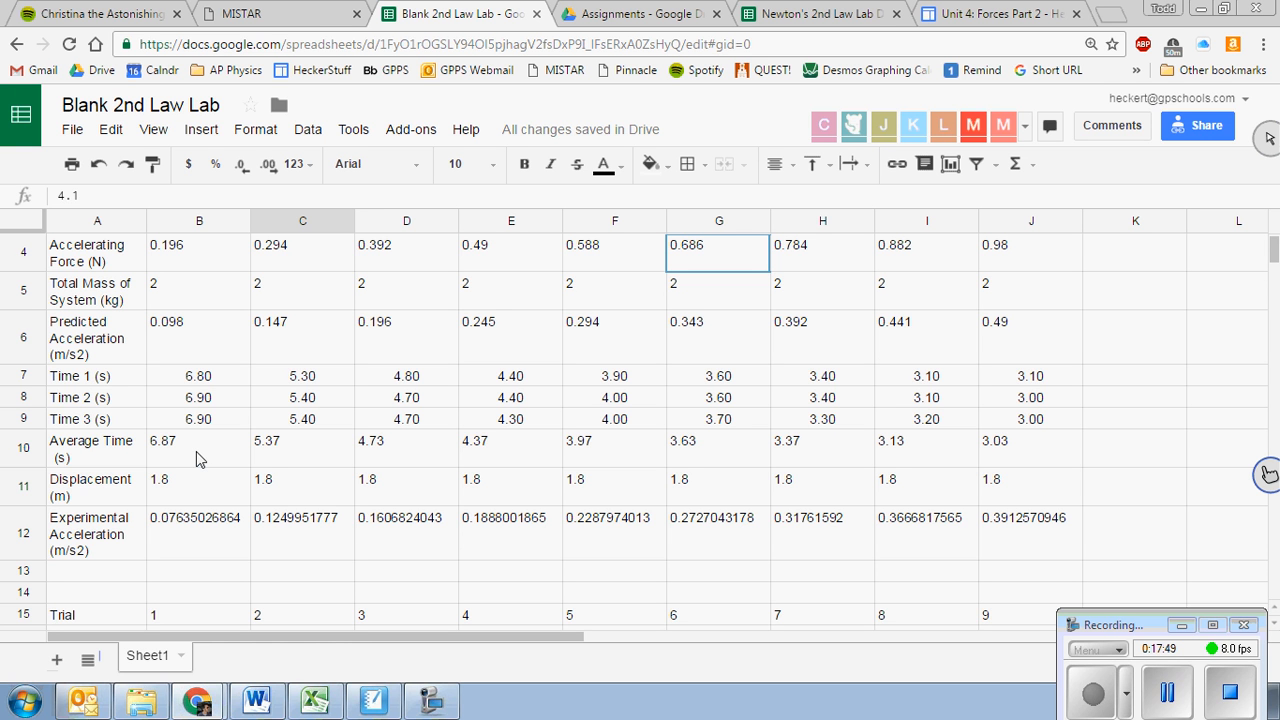
click(196, 451)
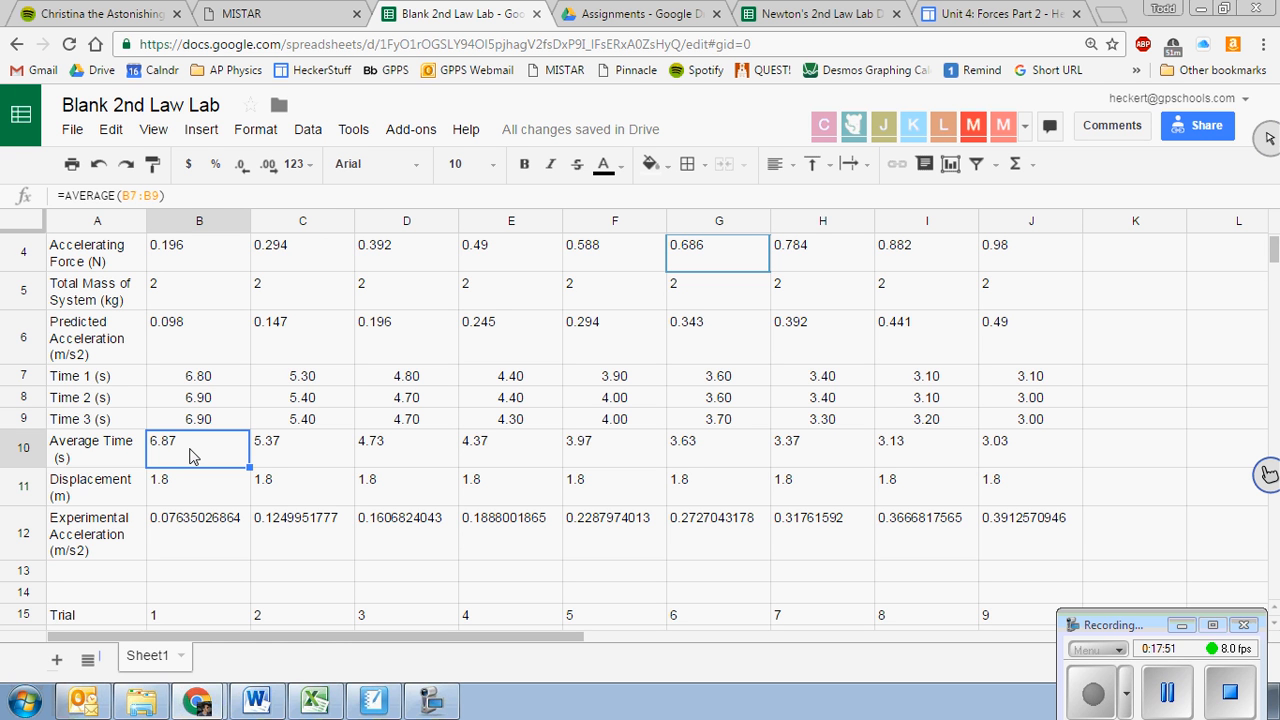
click(220, 546)
drag(249, 560, 1046, 543)
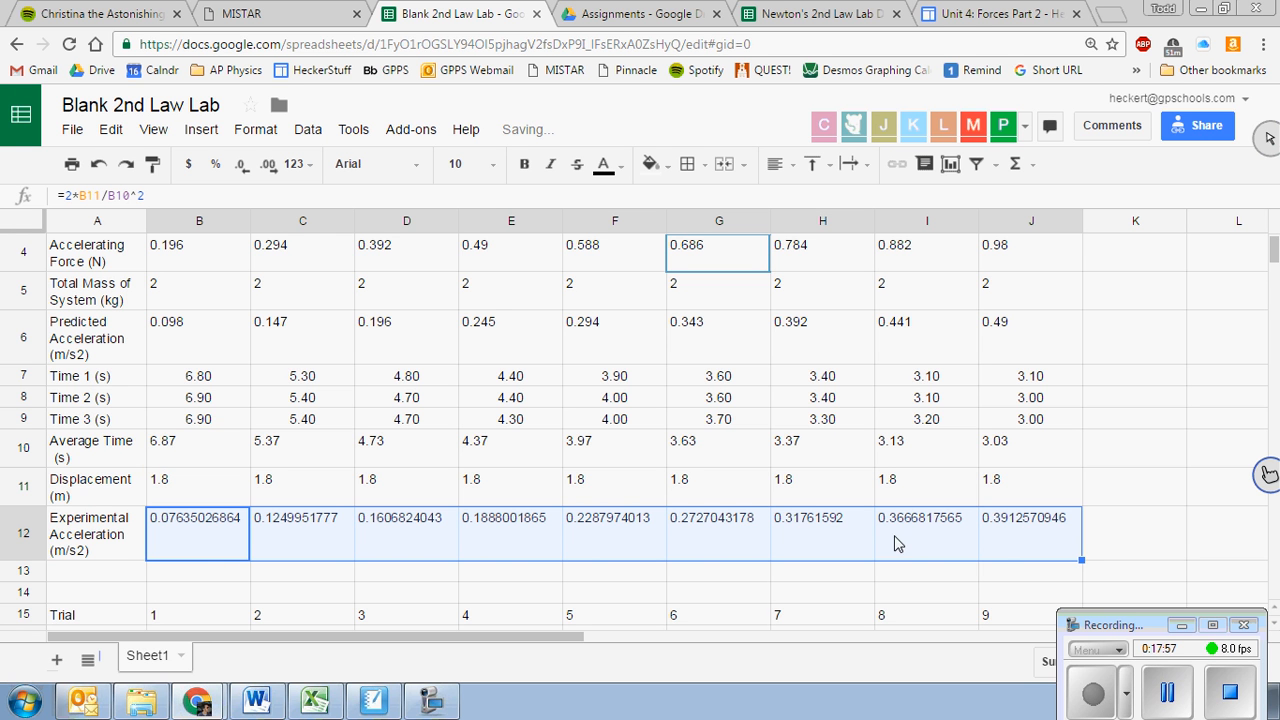
Step: Review the second table's experimental acceleration row from B26, and inspect the total mass formula in B5 of the first table
scroll(718, 482, down, 5)
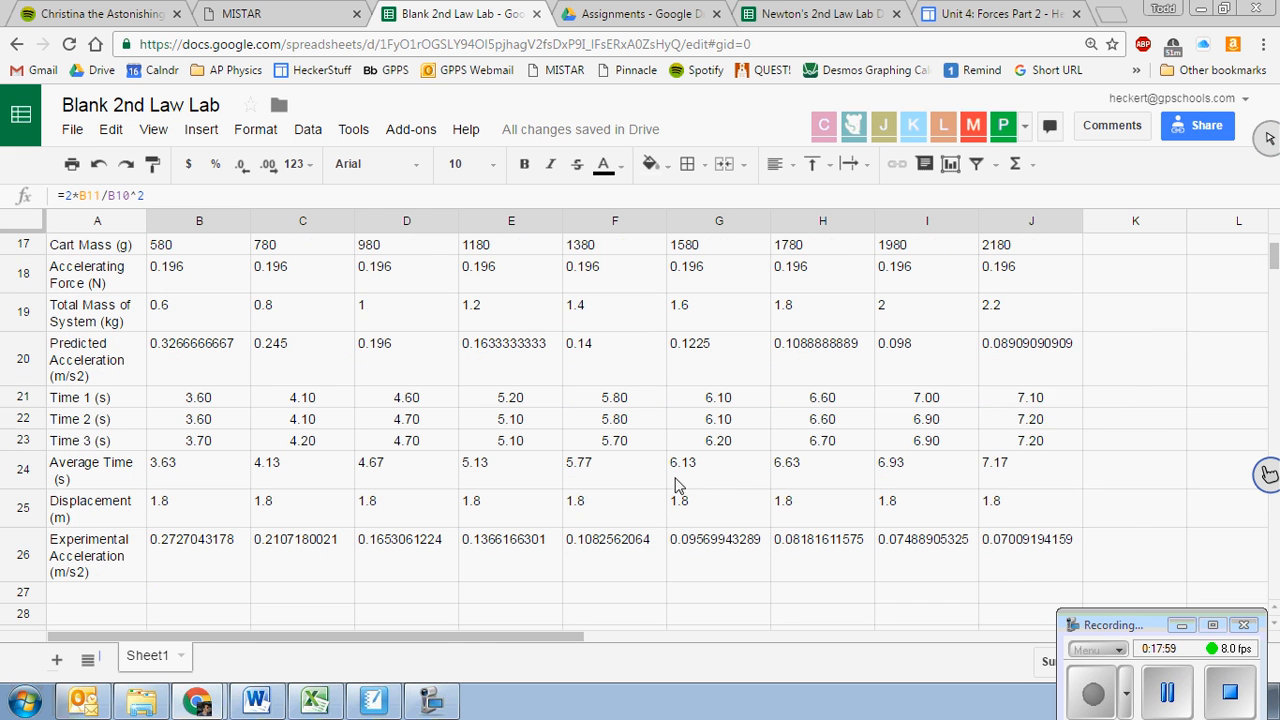
click(176, 562)
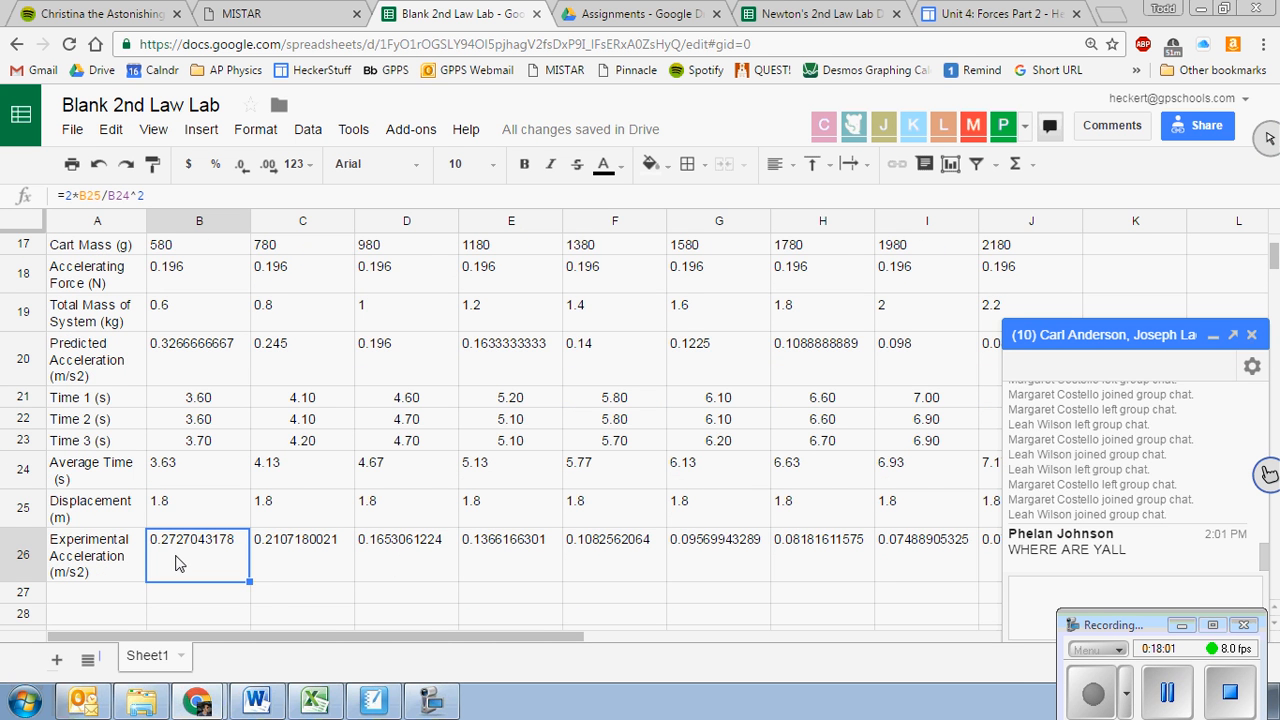
key(ctrl+shift+Right)
click(199, 597)
scroll(265, 590, up, 1)
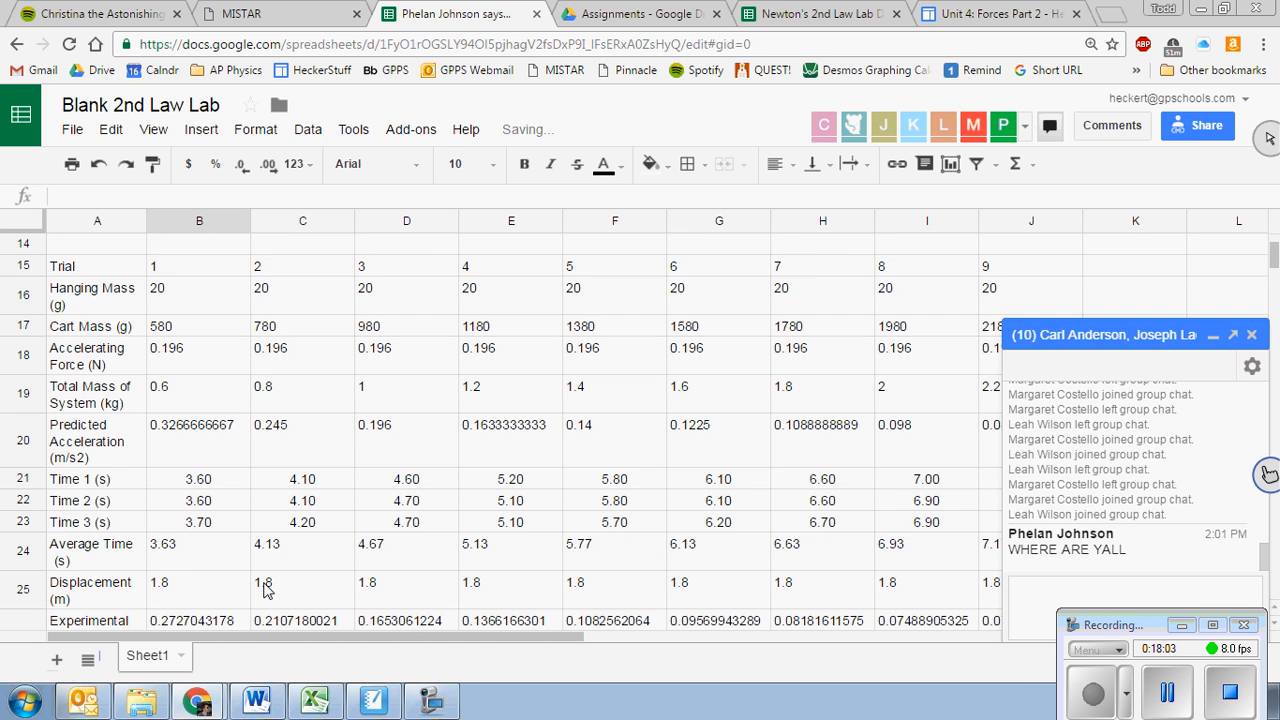
scroll(265, 590, up, 3)
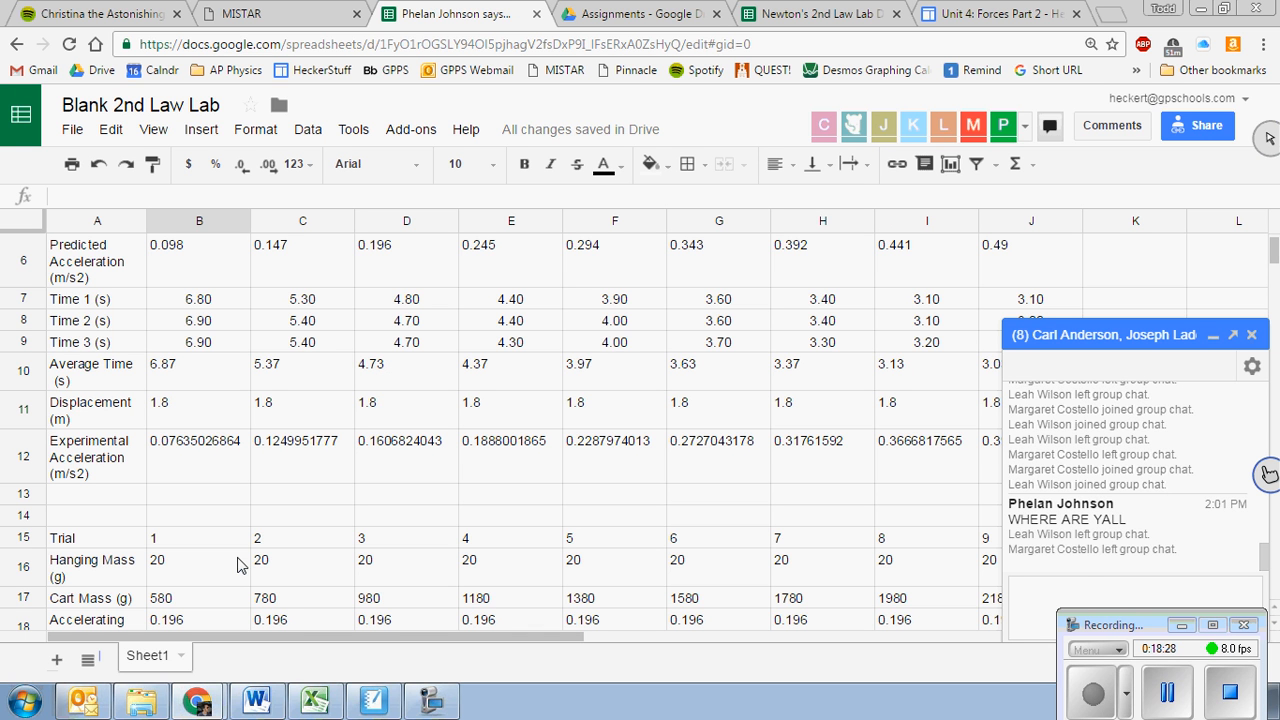
click(1167, 690)
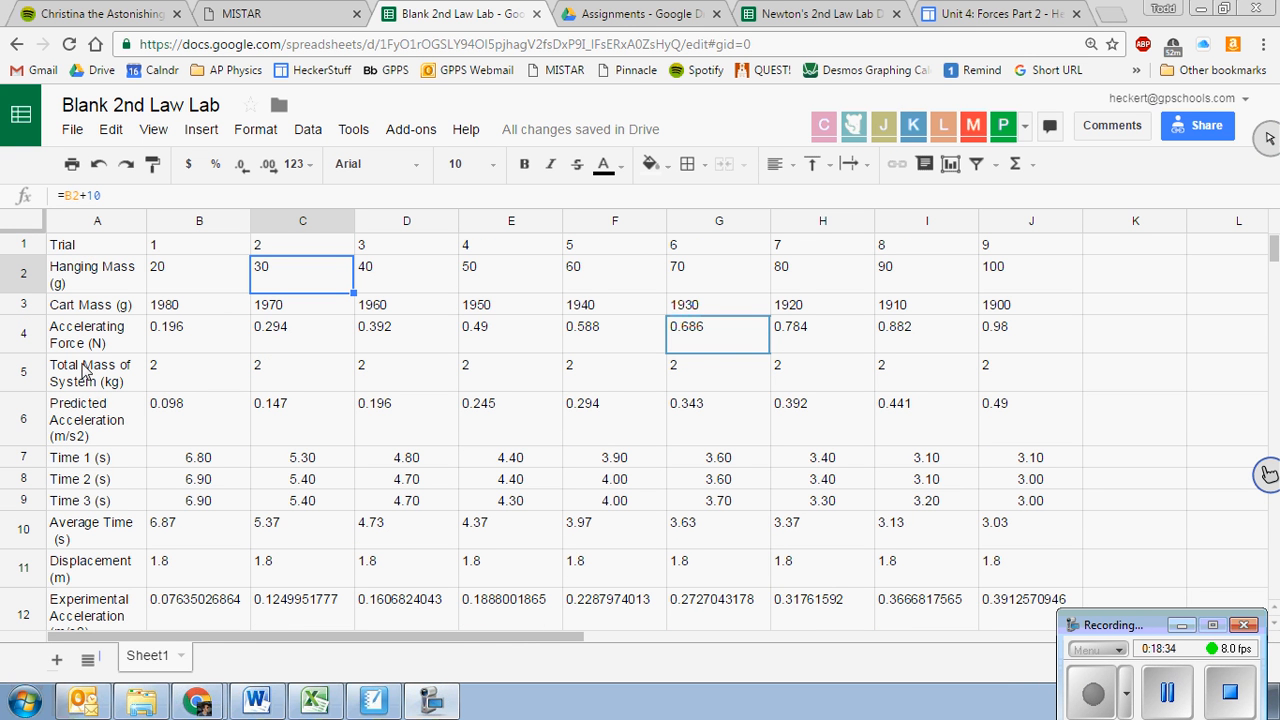
click(175, 380)
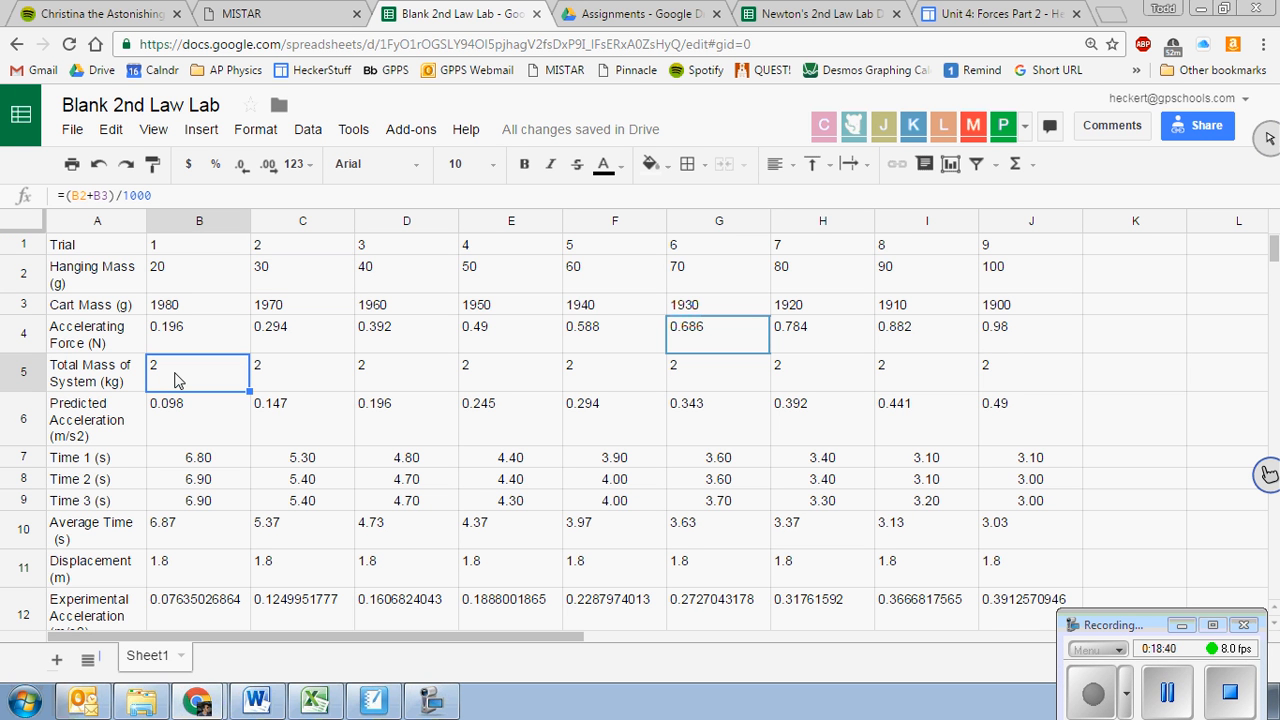
Step: Display the first table's total system mass in B5:J5 with three decimal places
shift+click(1010, 376)
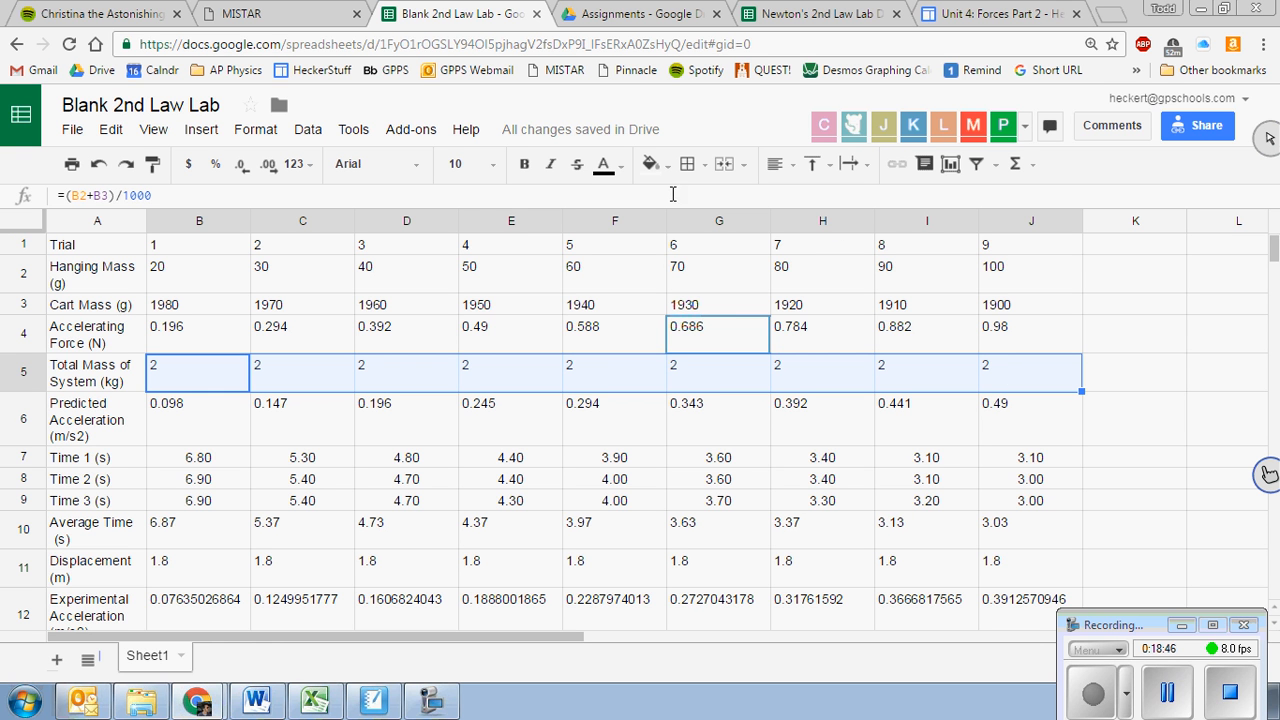
click(270, 165)
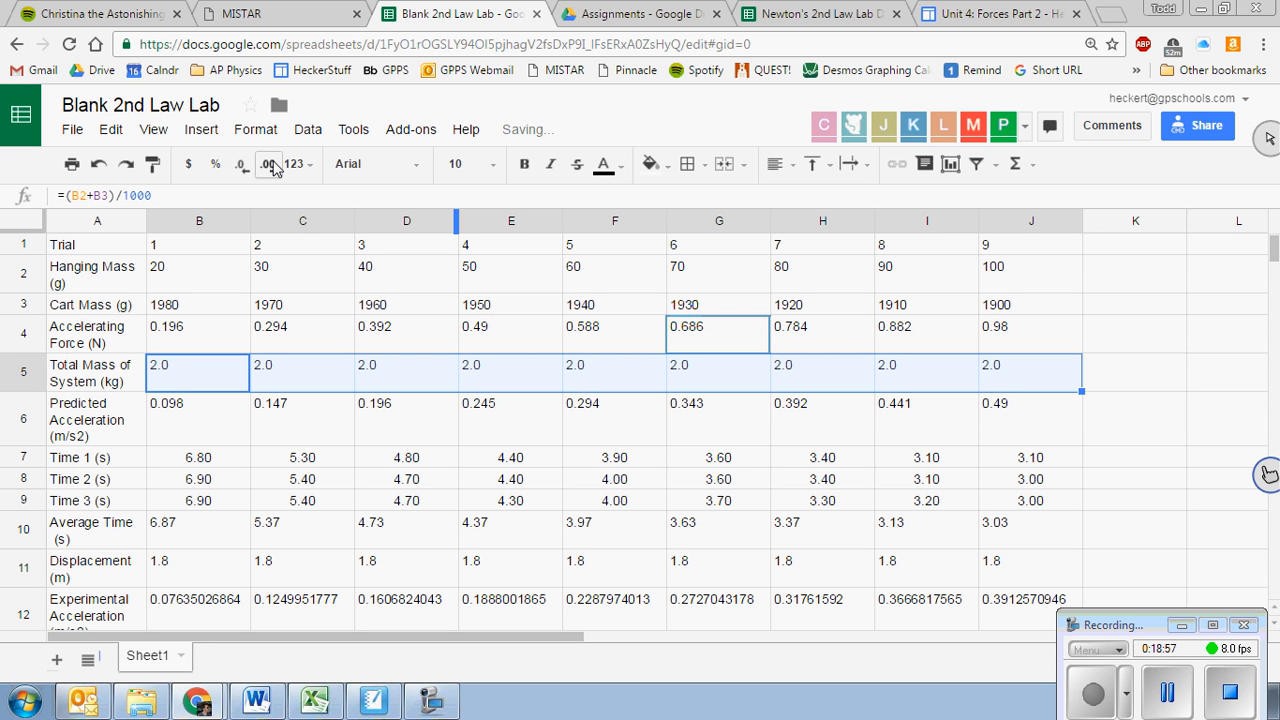
click(270, 165)
click(270, 165)
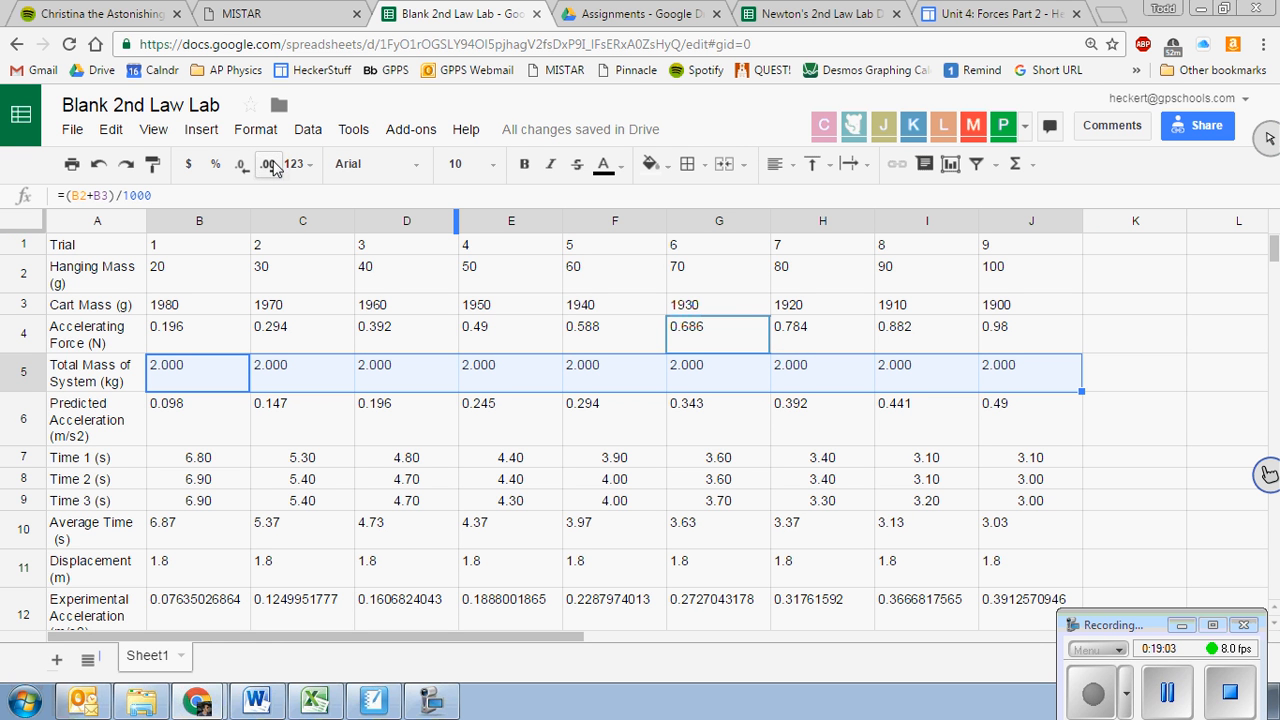
Step: Display the first table's accelerating force in B4:J4 and predicted acceleration in B6:J6 with four decimal places
click(197, 422)
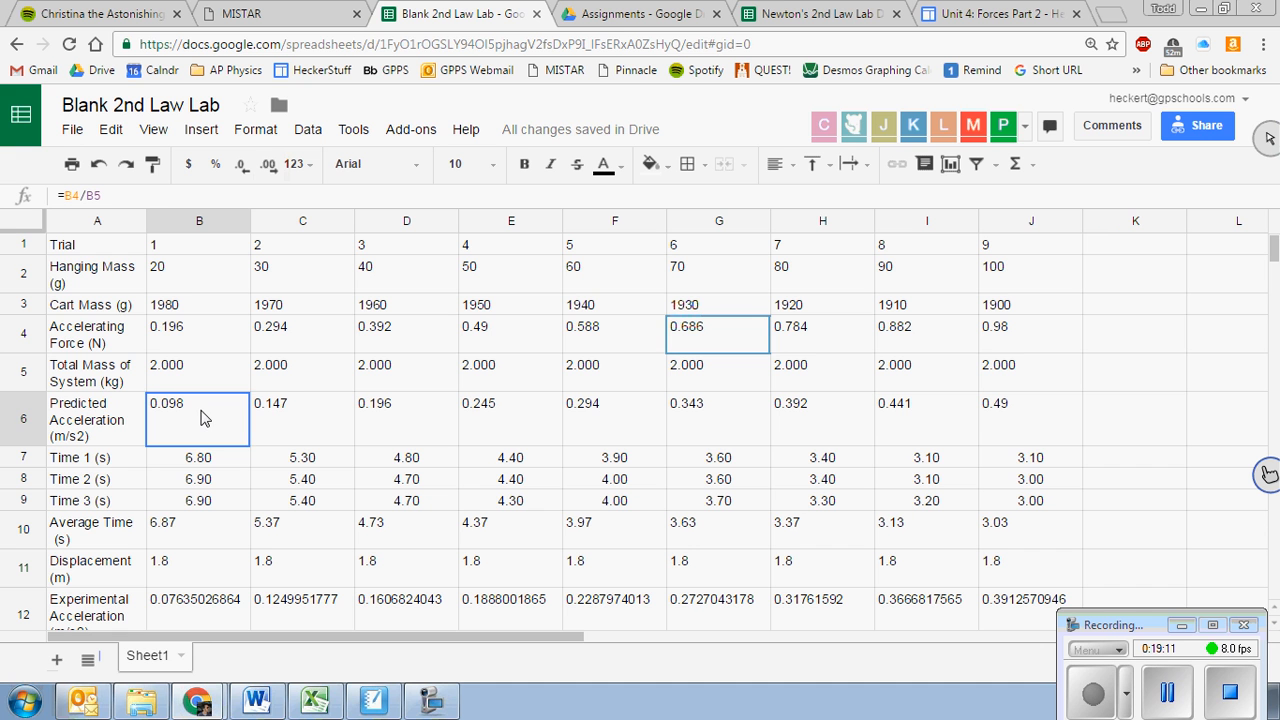
drag(182, 336, 990, 345)
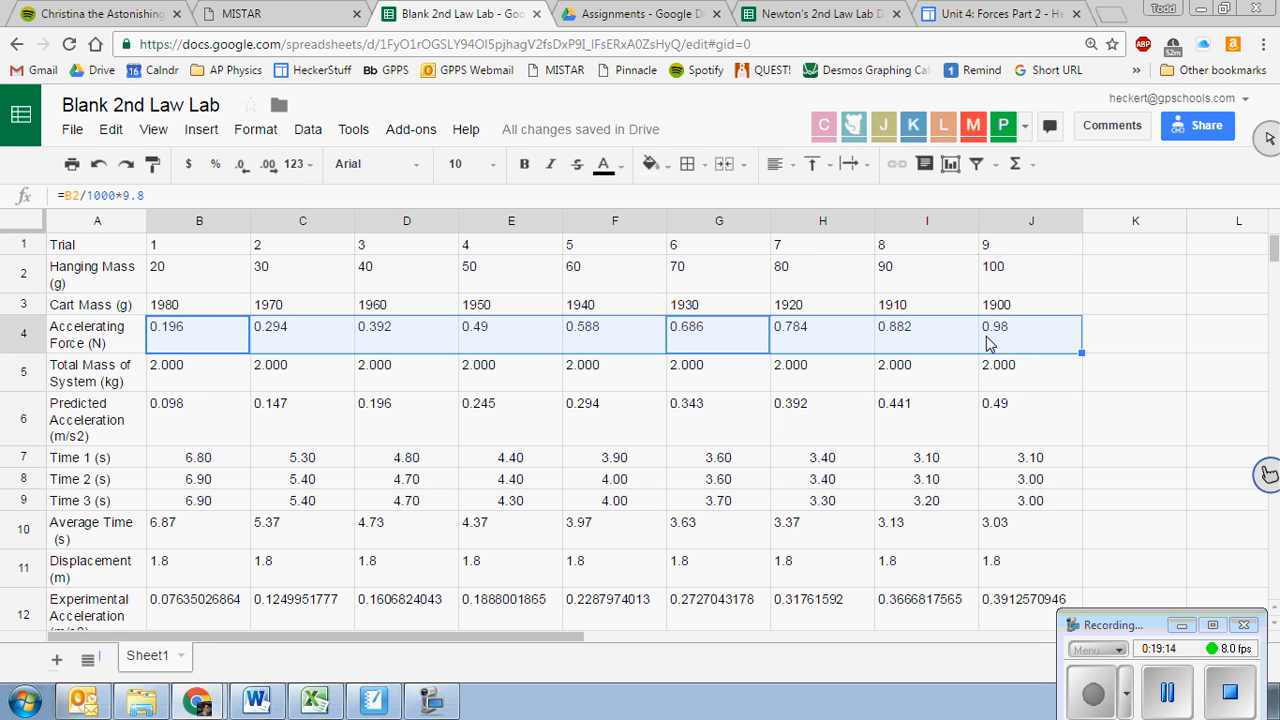
click(270, 170)
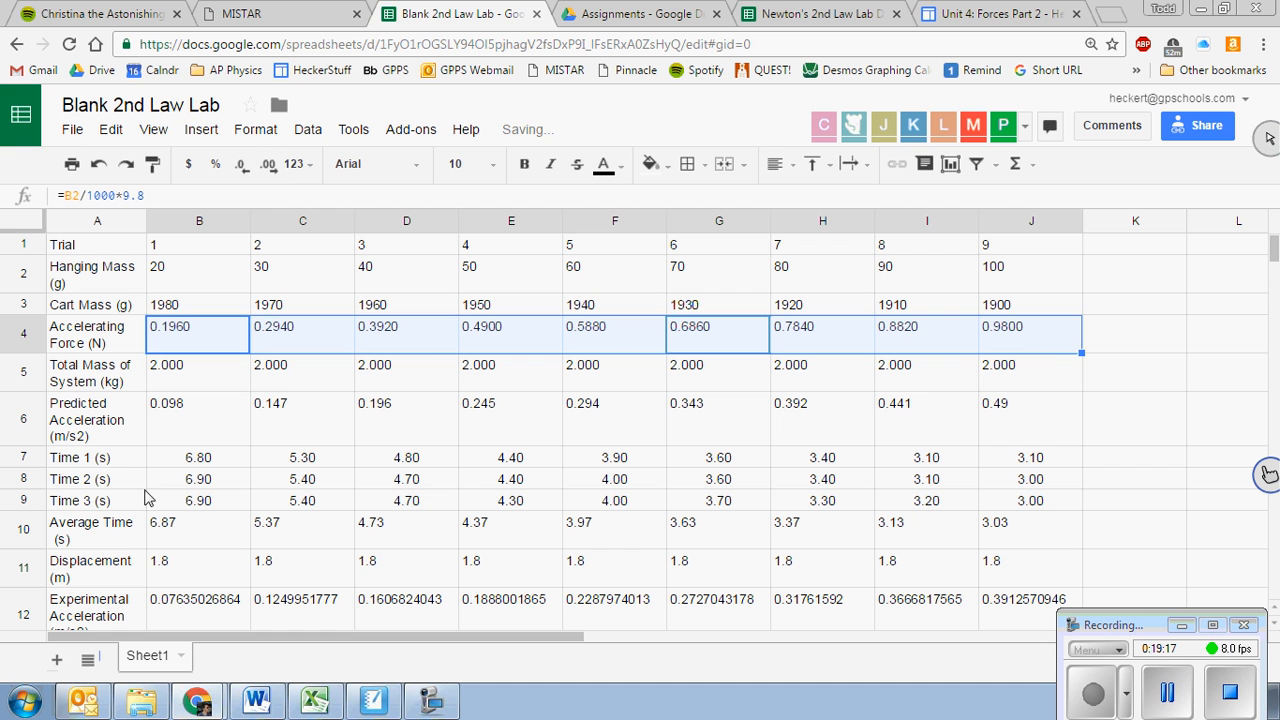
drag(196, 430, 990, 410)
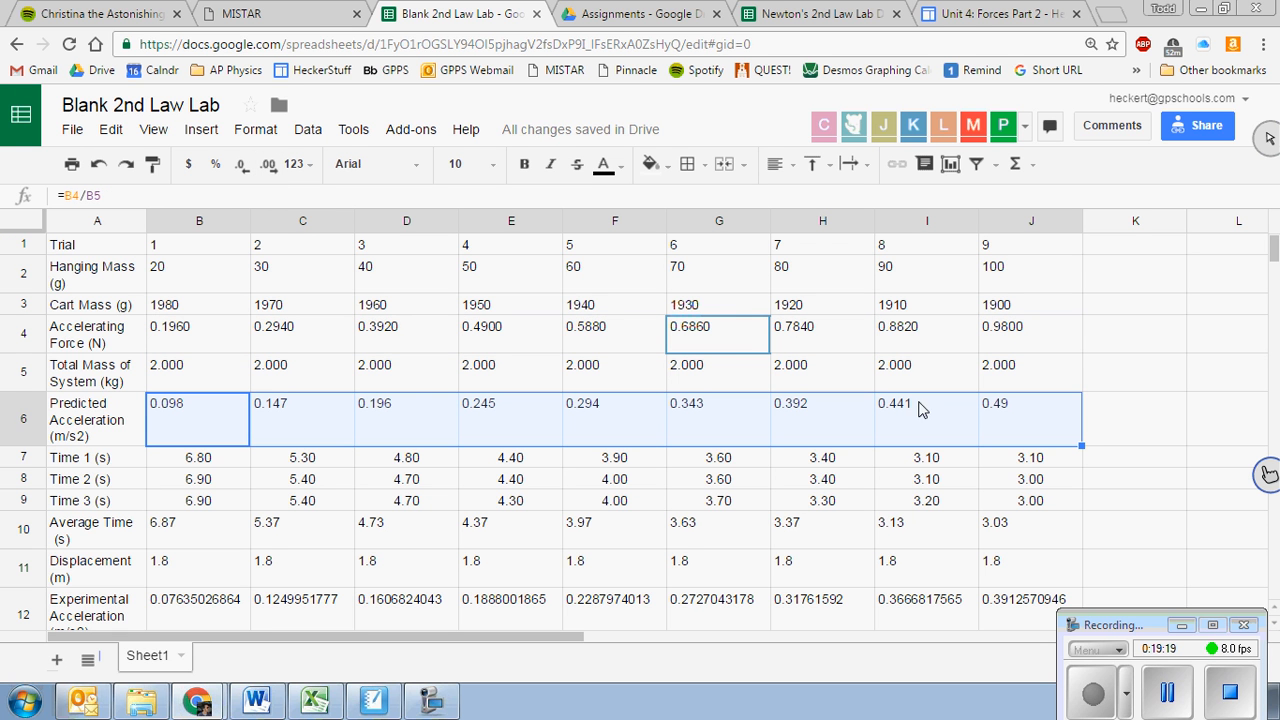
click(270, 166)
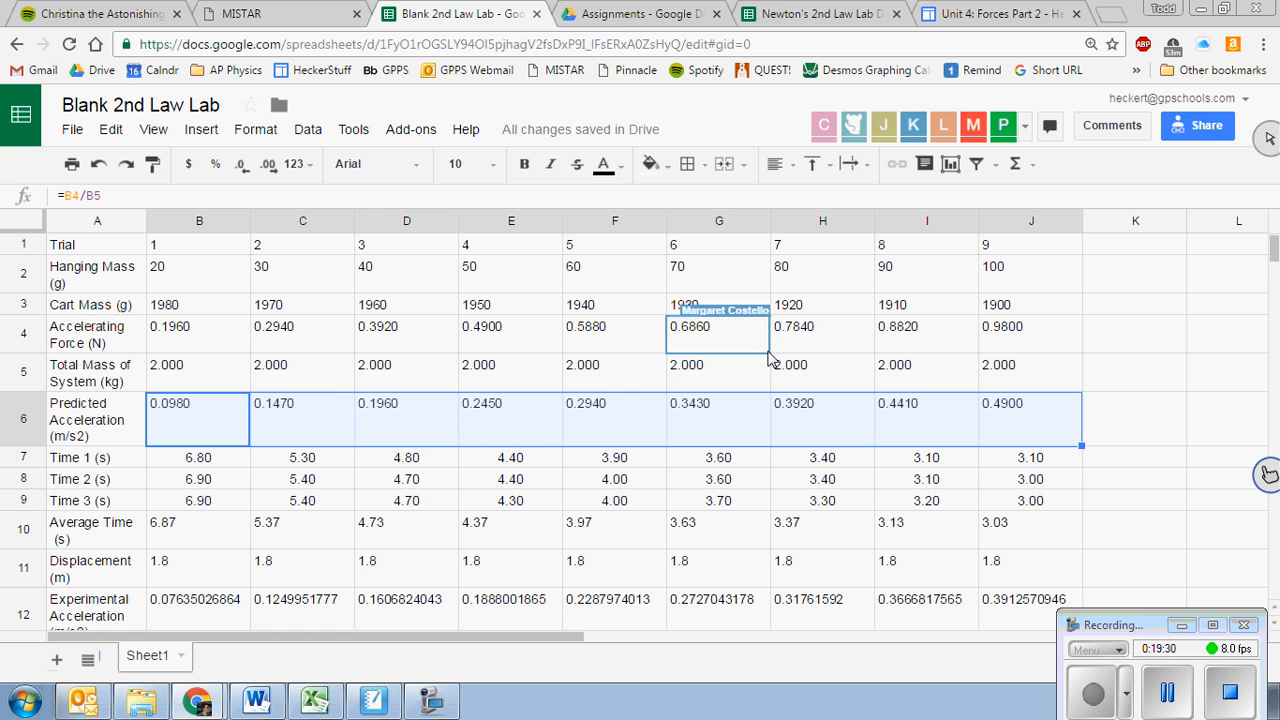
Step: Display trial 1's predicted acceleration in B6 with five decimal places
click(183, 440)
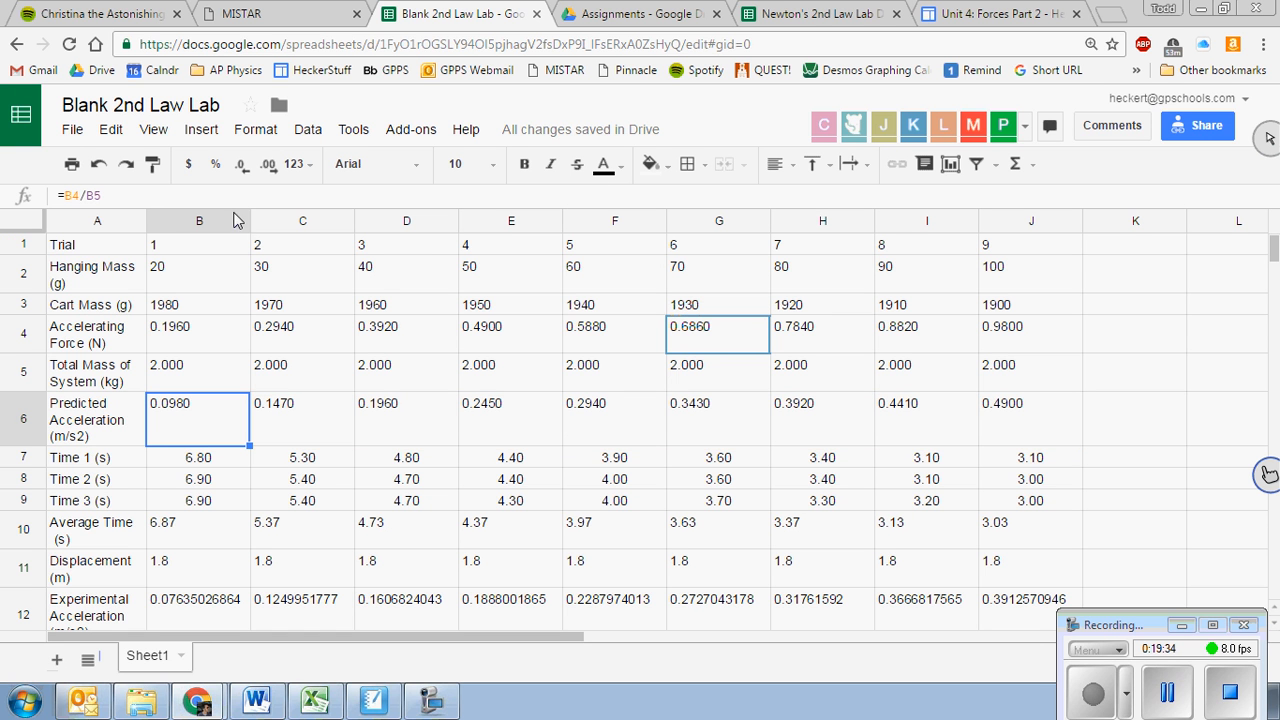
click(268, 164)
Step: Format the first table's force, total mass and predicted acceleration block B4:J6 uniformly to four decimal places
drag(24, 304, 27, 413)
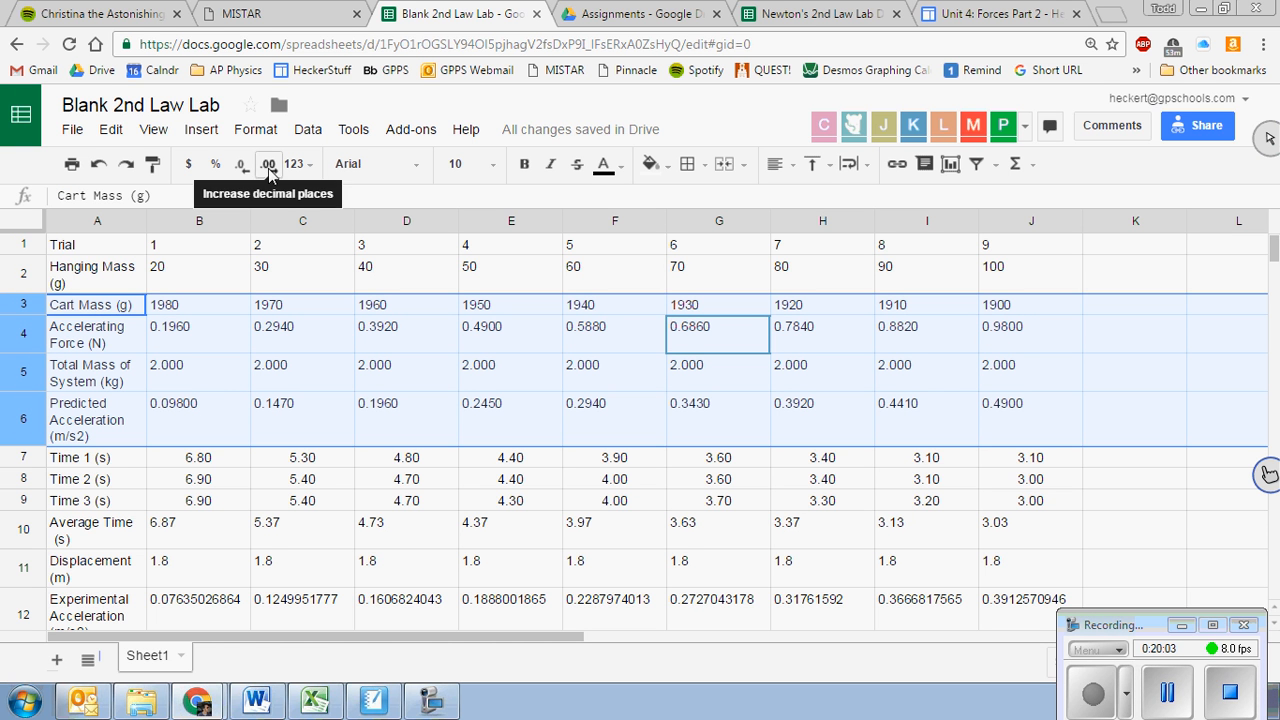
click(215, 386)
drag(172, 305, 1018, 410)
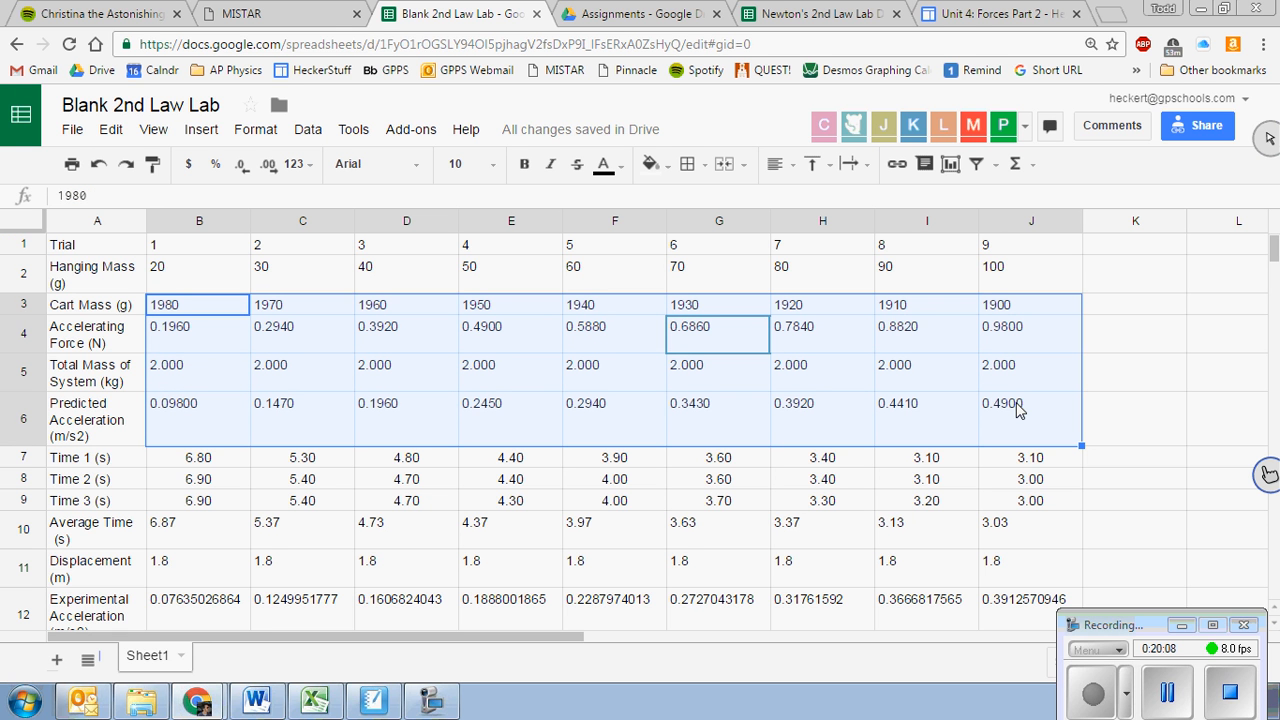
click(432, 372)
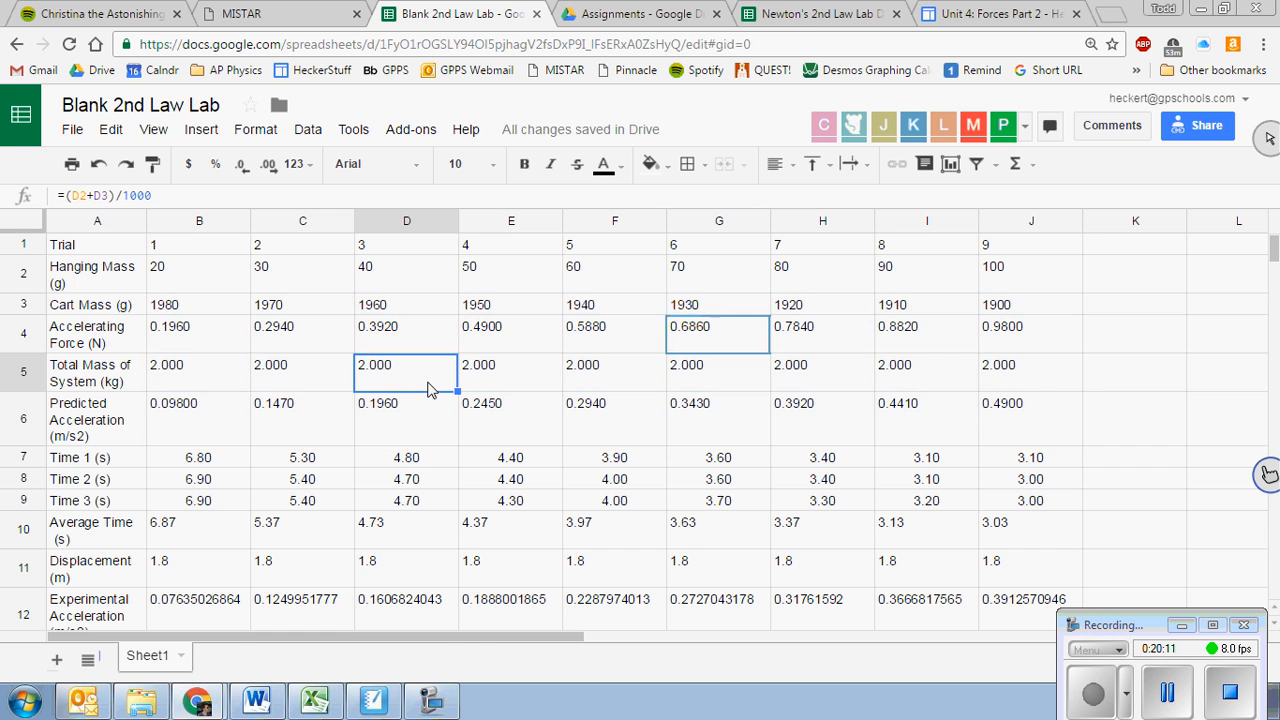
drag(183, 338, 1028, 425)
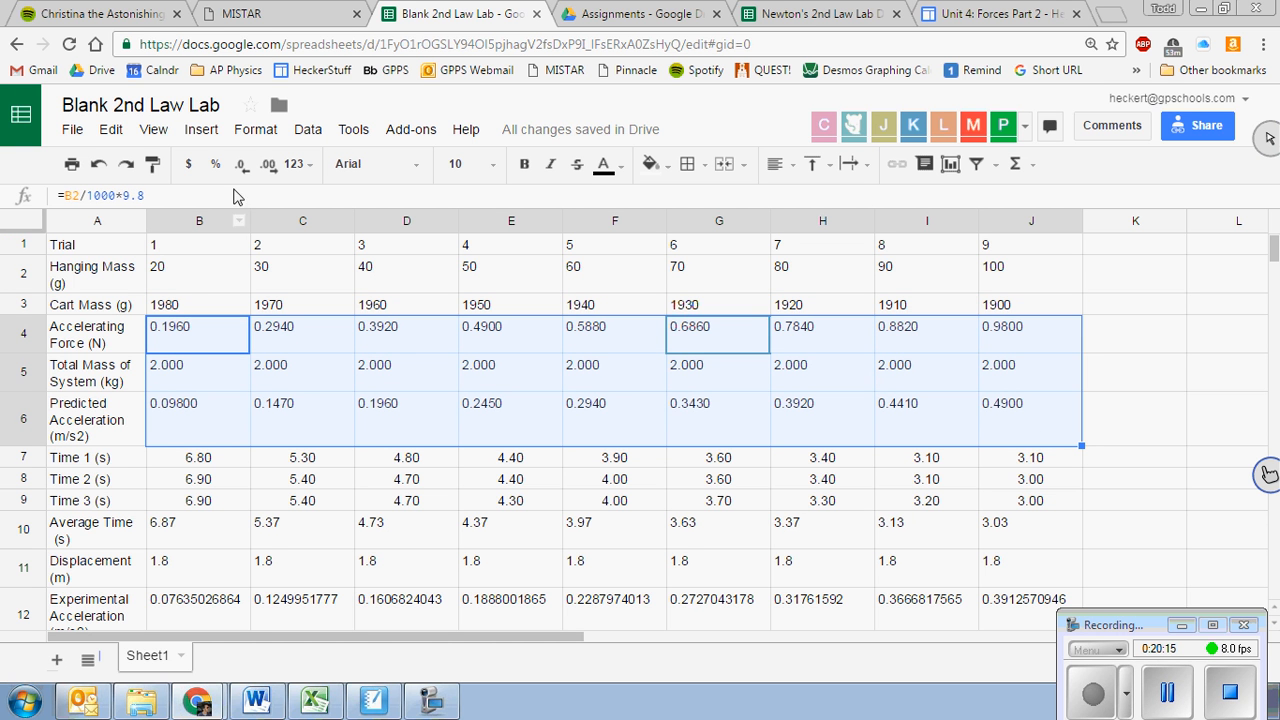
click(268, 164)
click(243, 166)
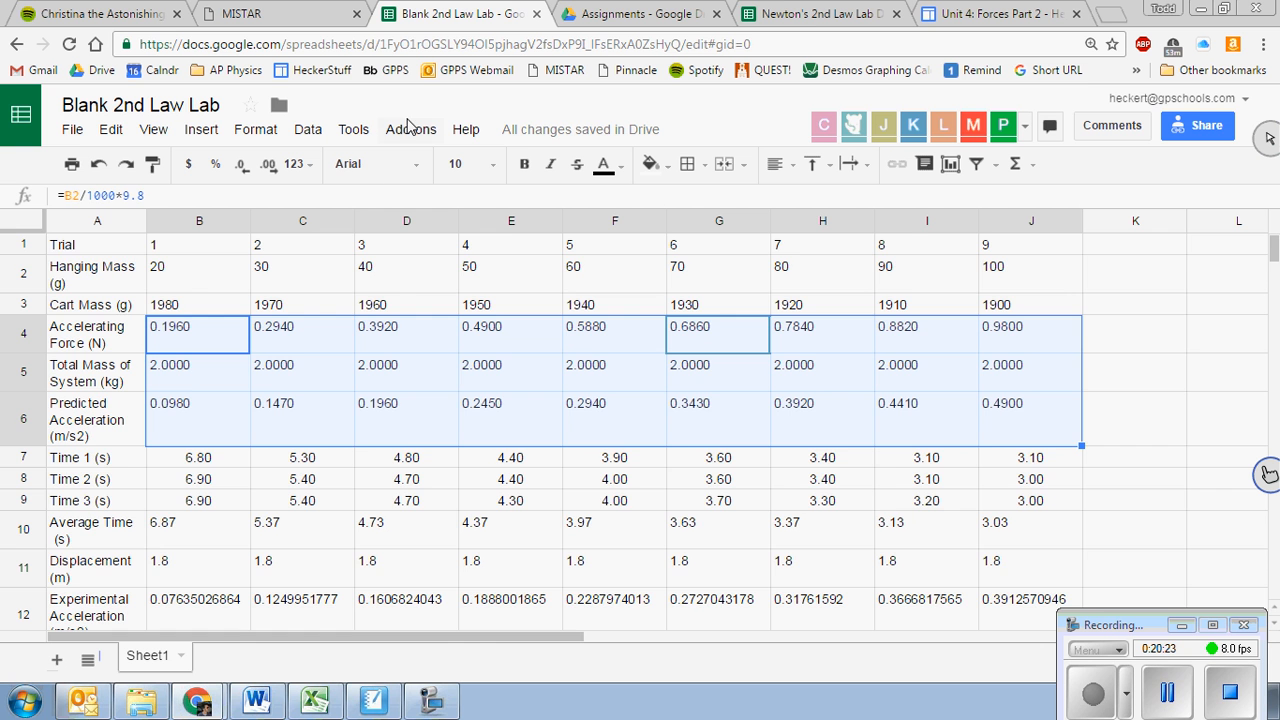
Step: Reduce the decimal places of the average times in B10:J10 by one, and restore them to two
scroll(398, 286, down, 1)
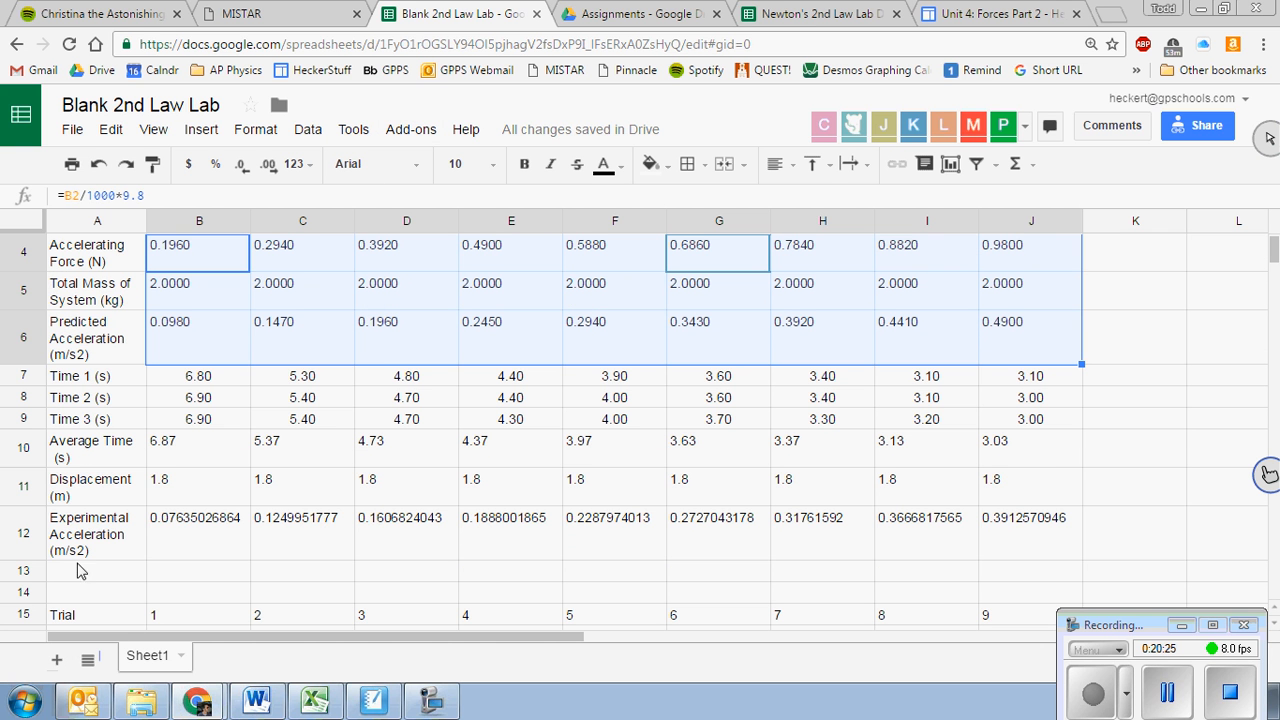
click(14, 534)
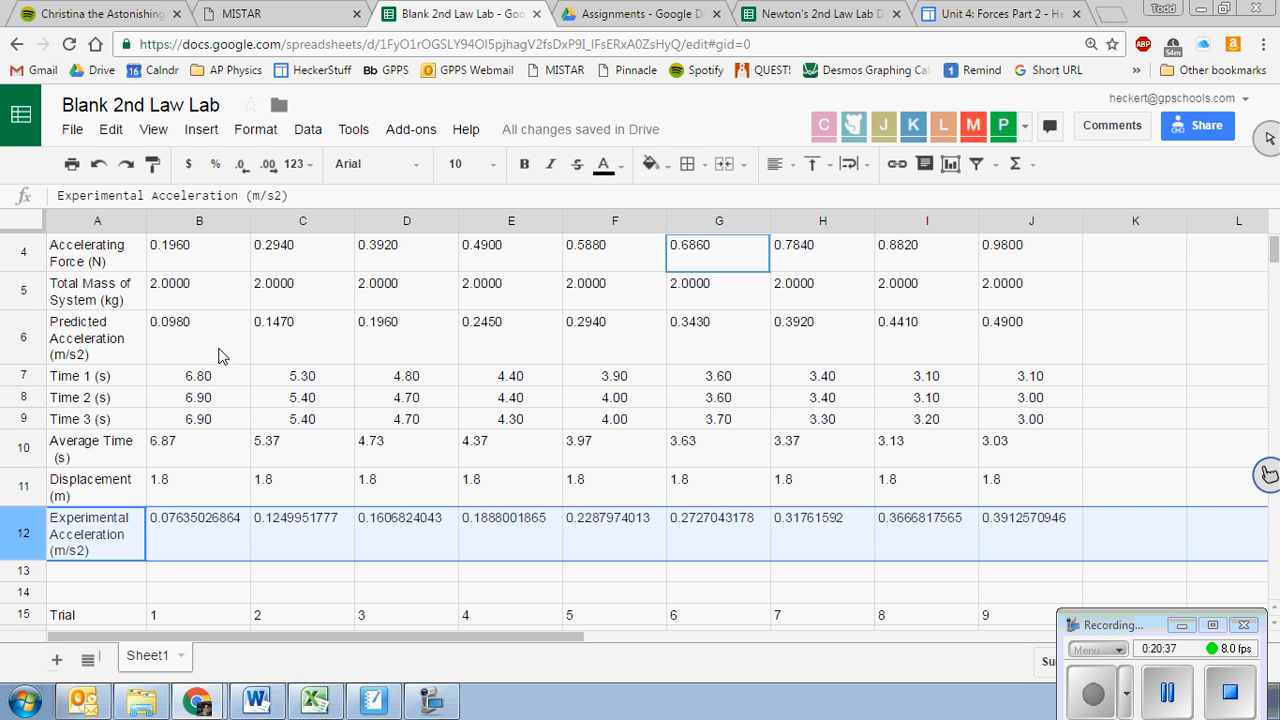
click(180, 448)
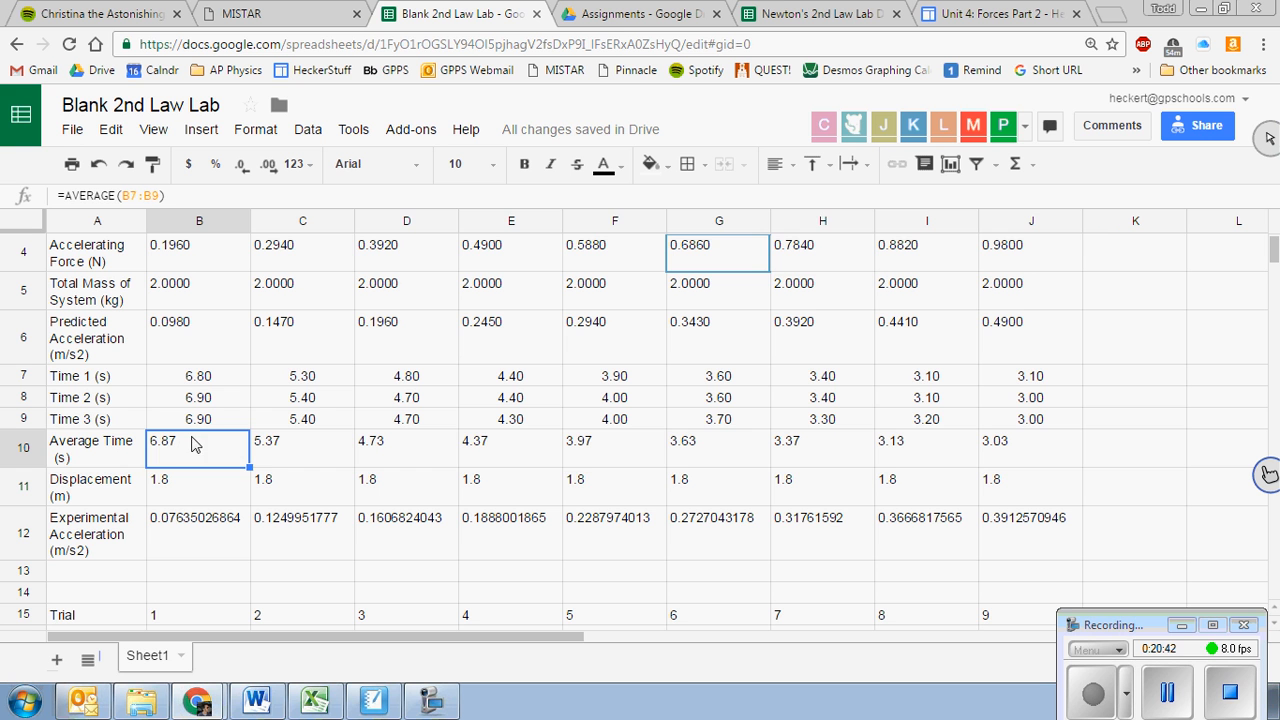
drag(191, 440, 1035, 445)
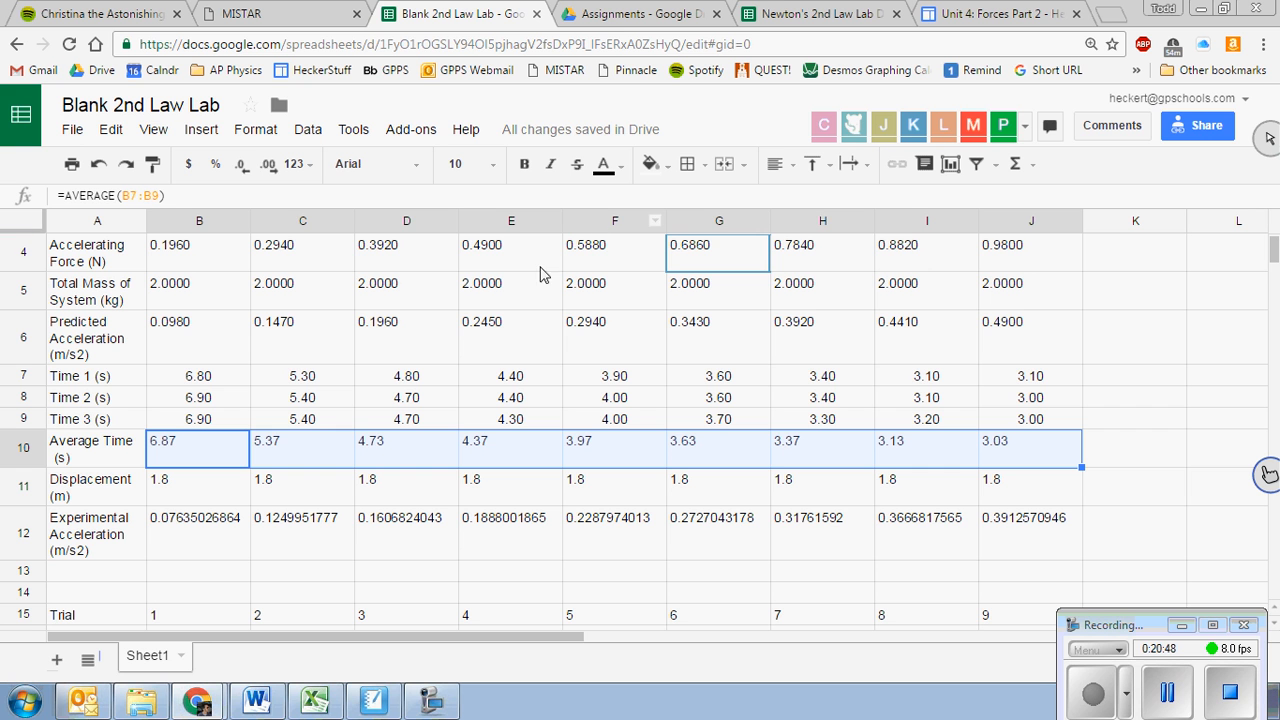
click(240, 166)
click(268, 166)
Step: Display the first table's displacement values in B11:J11 with three decimal places
click(172, 490)
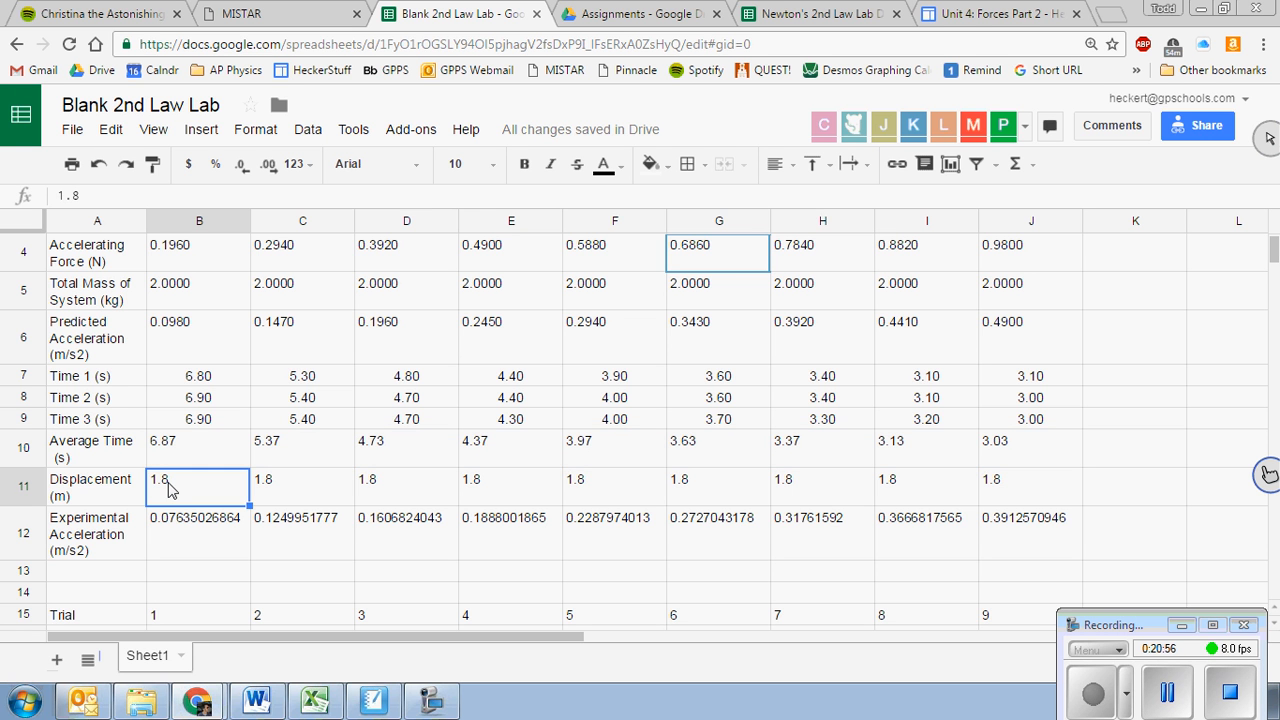
drag(172, 490, 1032, 490)
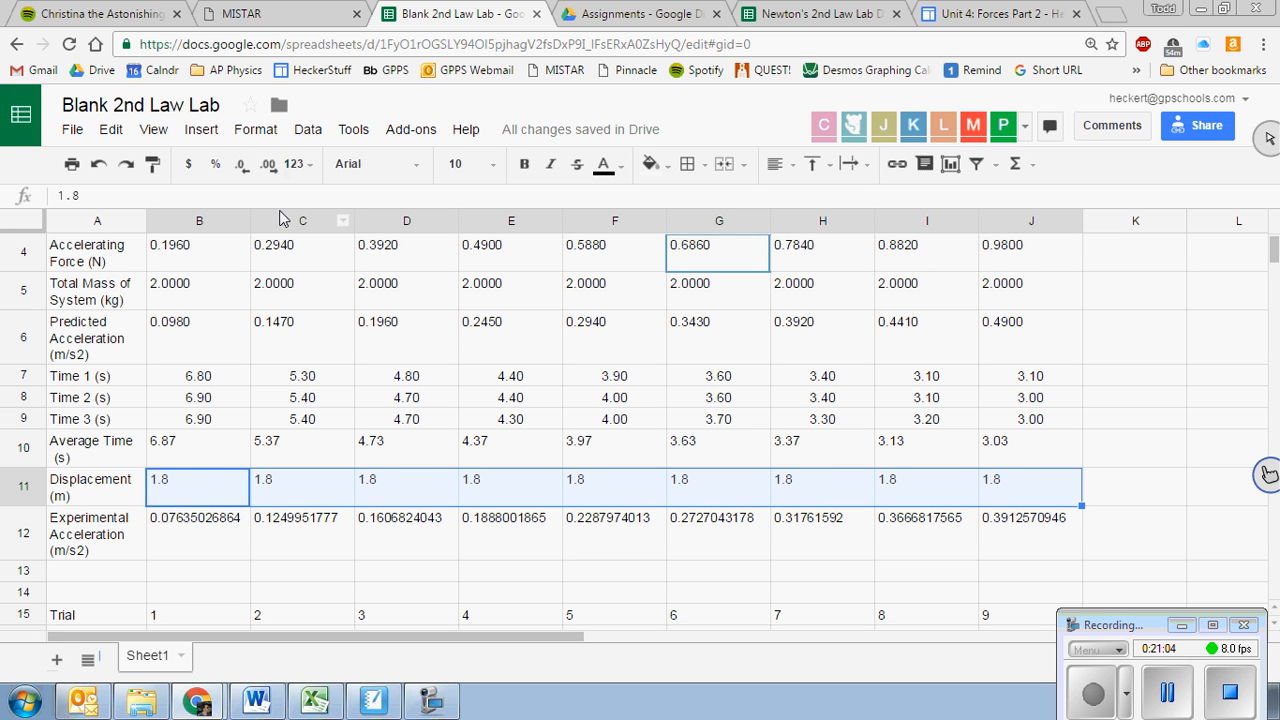
click(268, 168)
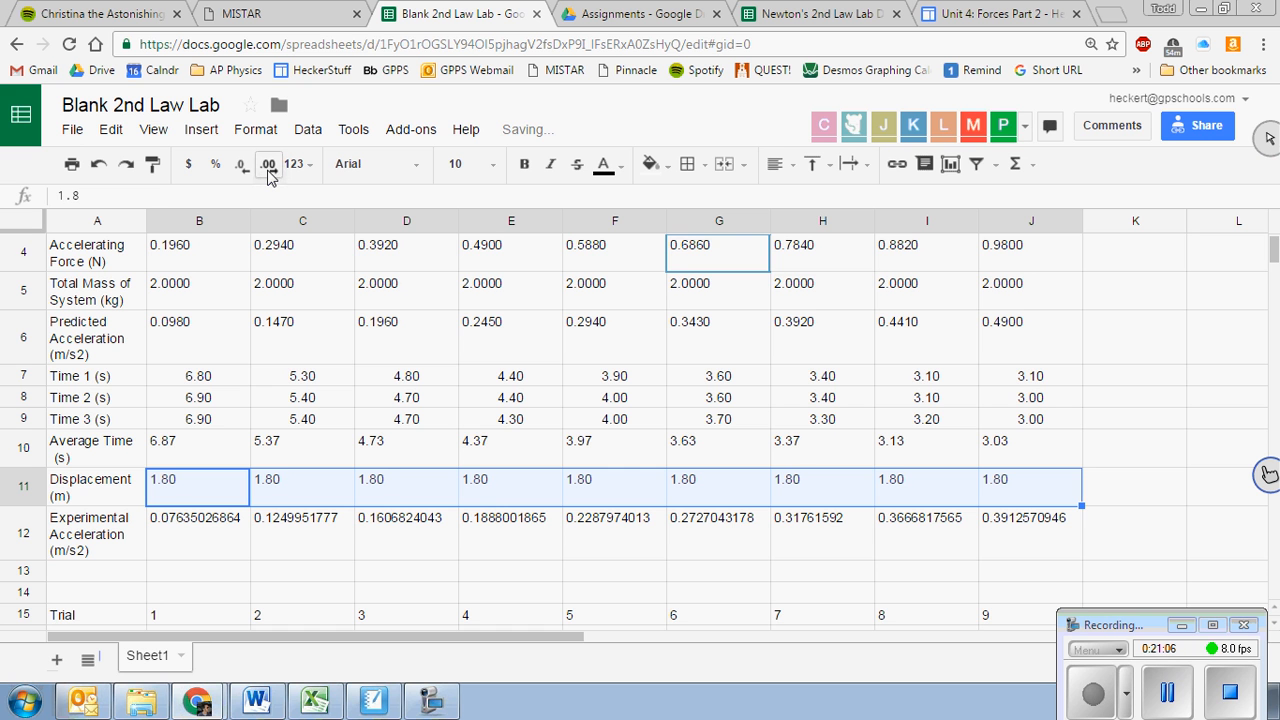
click(268, 168)
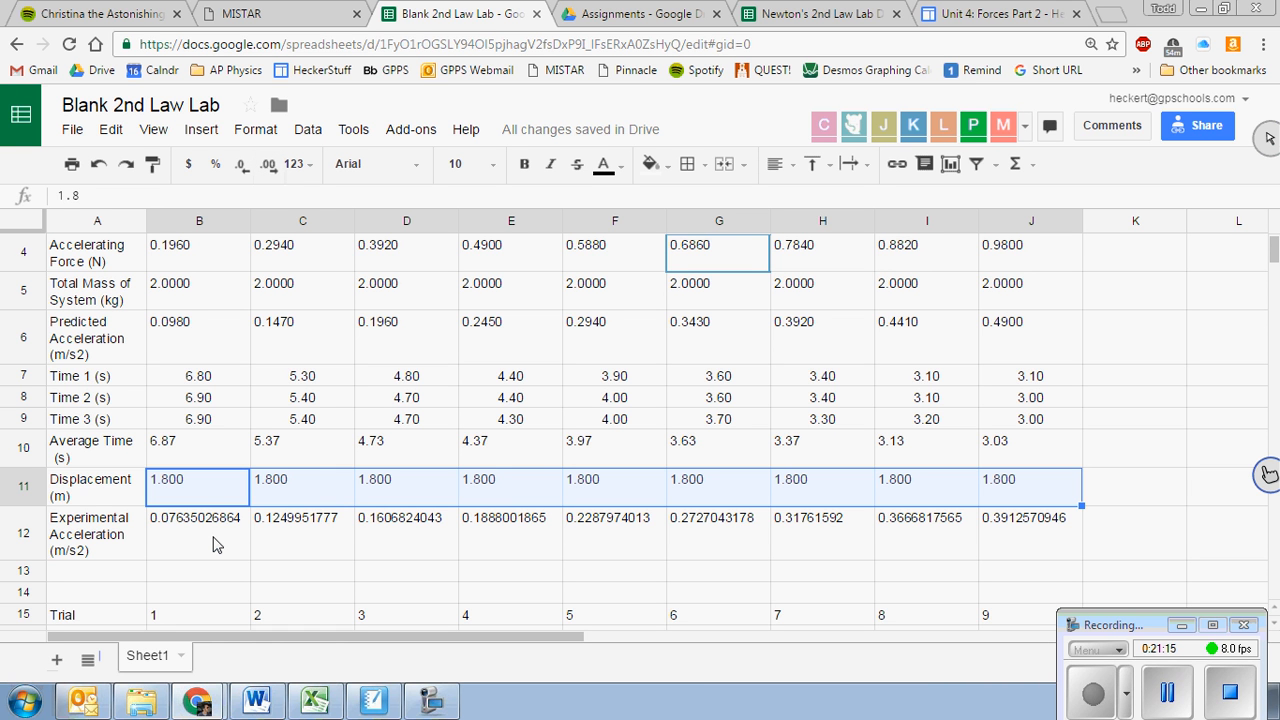
Step: Round the displayed experimental accelerations in B12:J12 of the first table to three decimal places
drag(214, 544, 1030, 522)
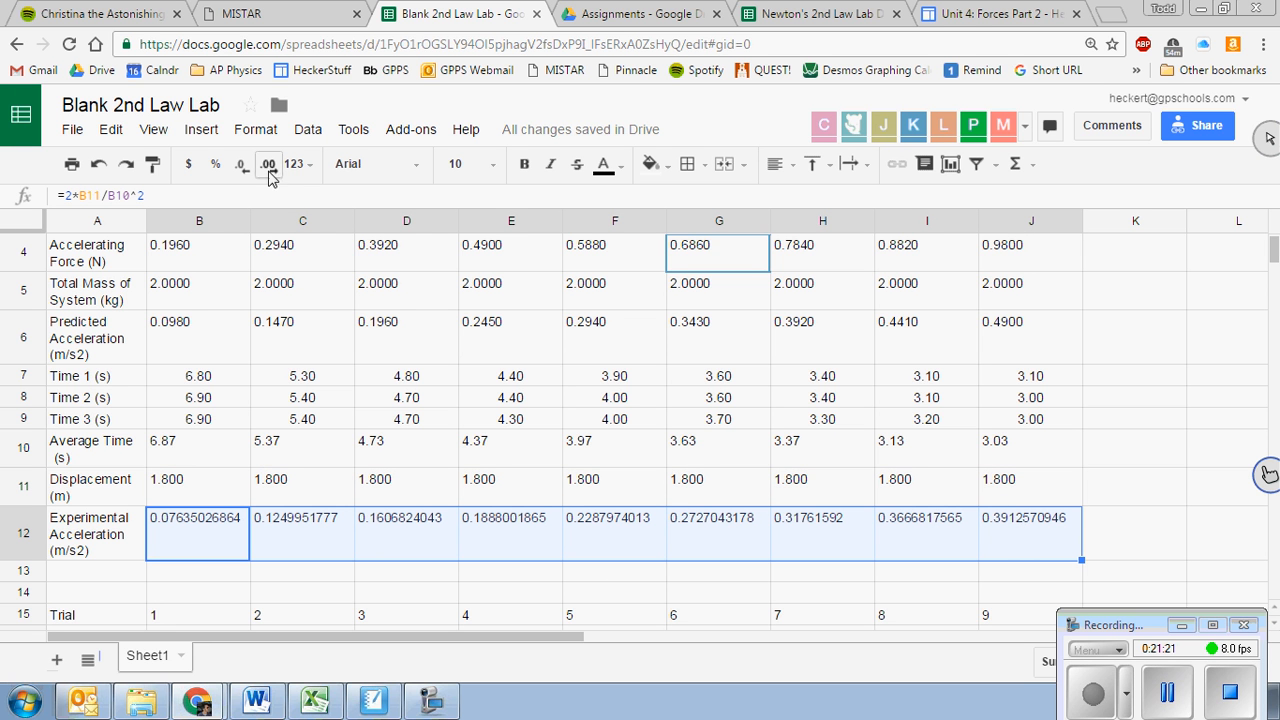
click(236, 166)
click(236, 166)
click(236, 166)
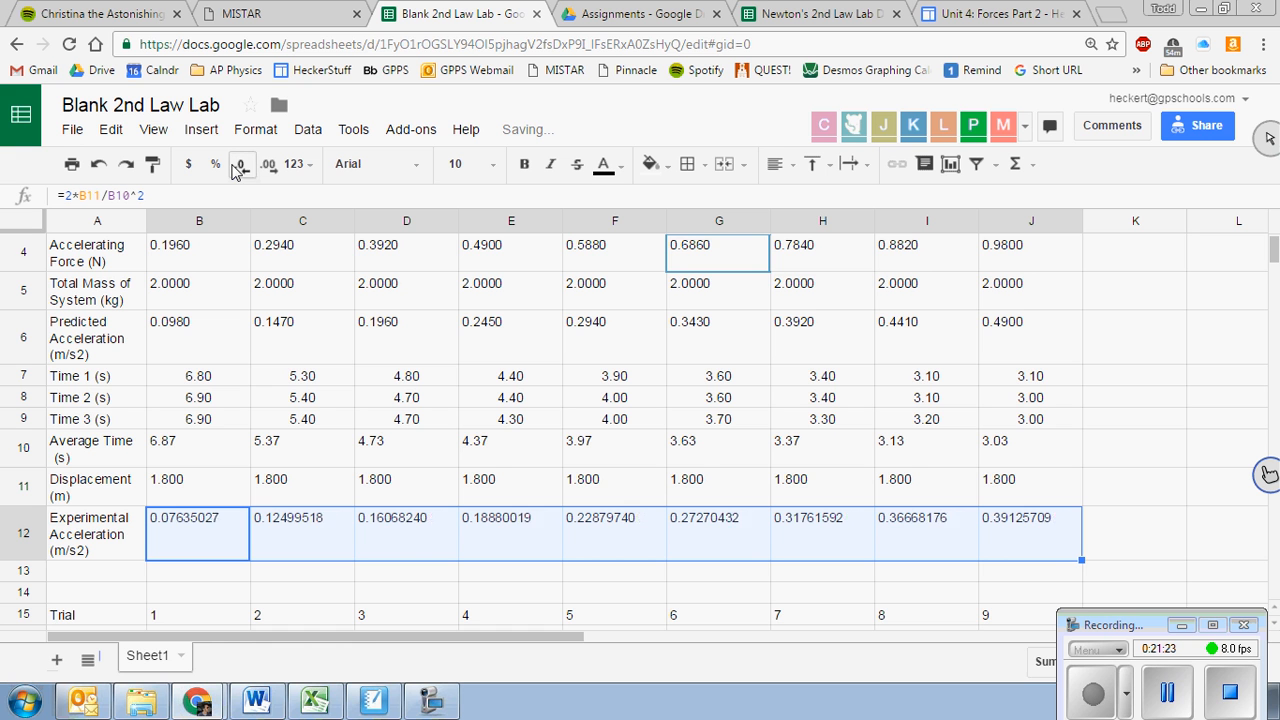
click(236, 166)
click(236, 166)
click(236, 166)
click(236, 166)
click(236, 166)
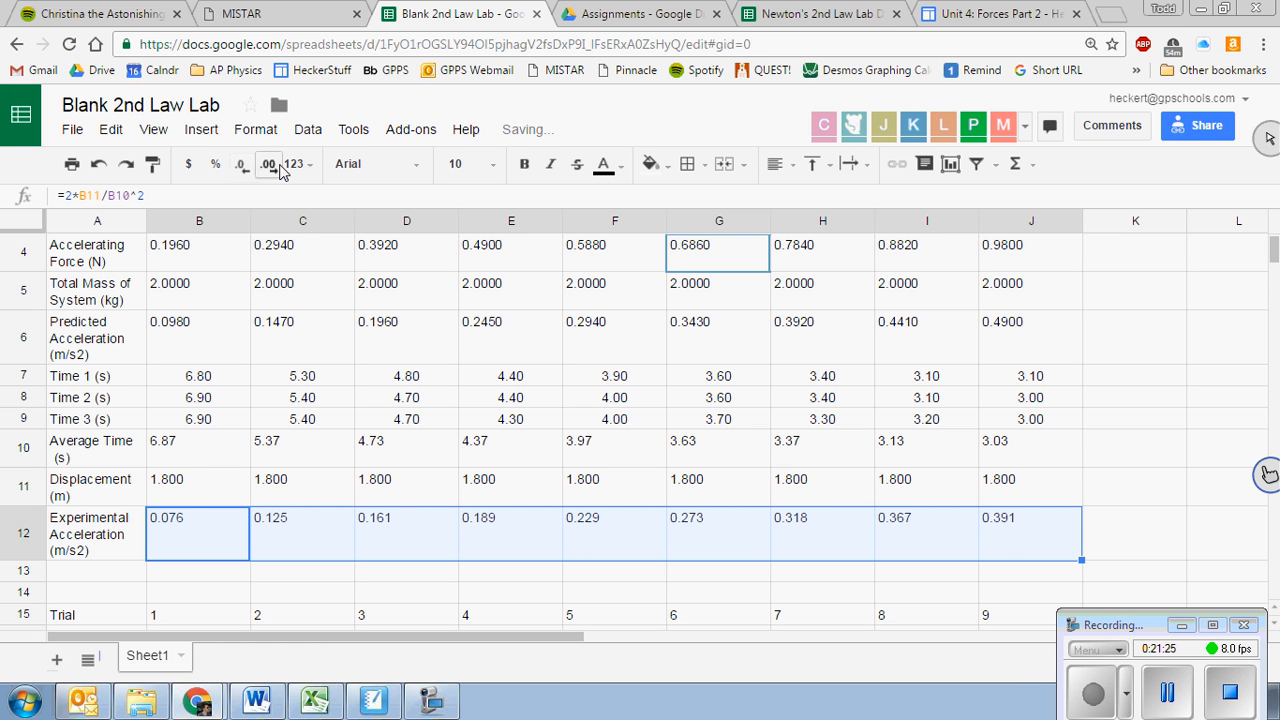
click(272, 166)
click(238, 166)
click(312, 398)
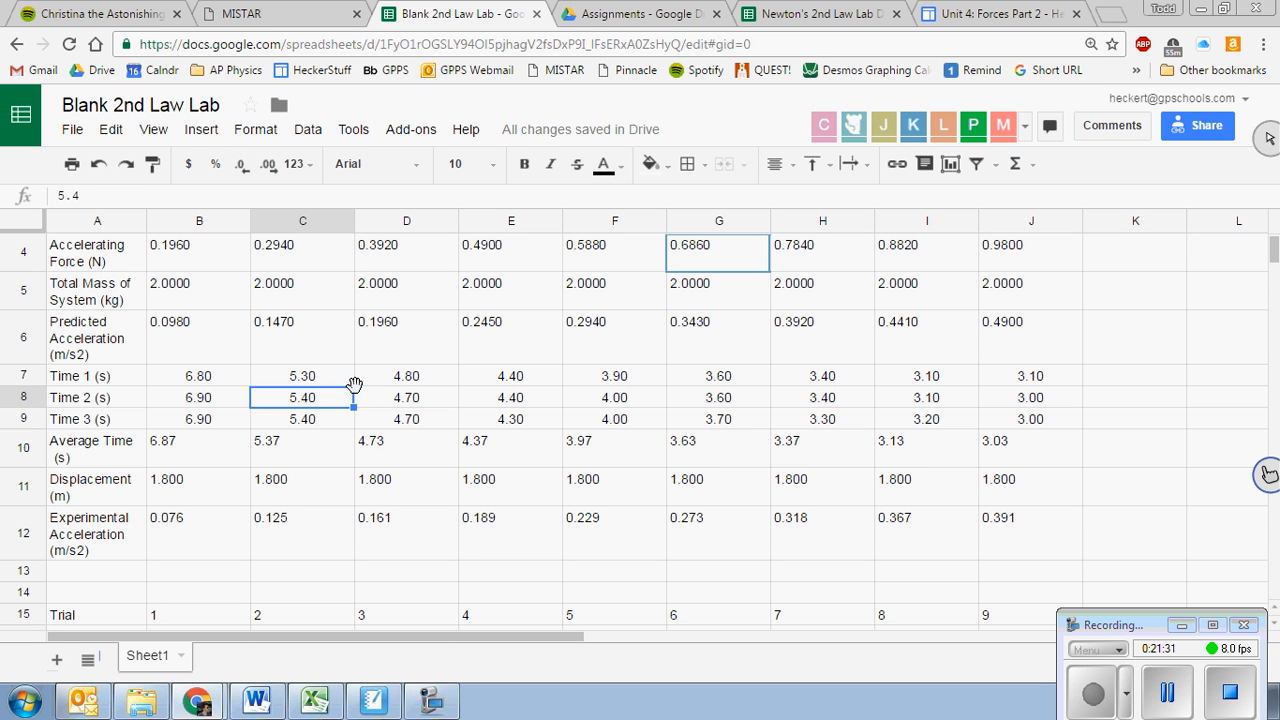
Step: Format the second table's force, total mass and predicted acceleration block B18:J20 to four decimal places
scroll(348, 376, down, 3)
scroll(348, 376, down, 3)
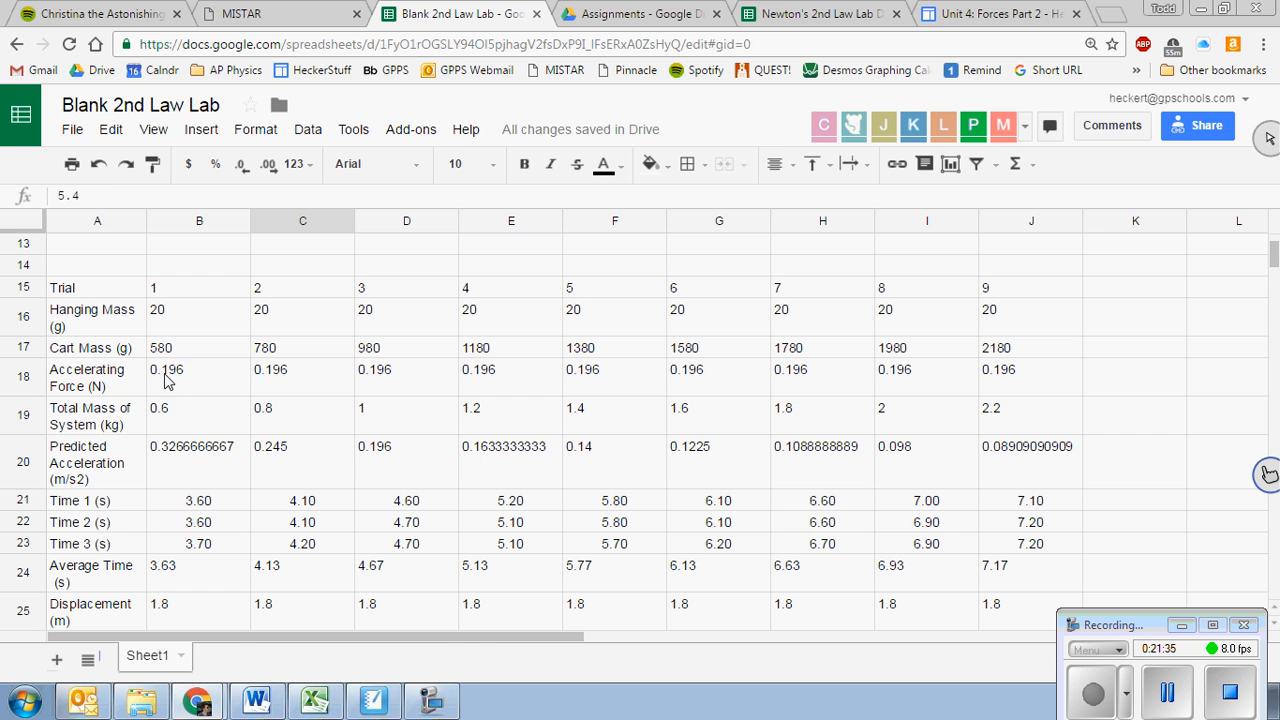
drag(160, 376, 1012, 447)
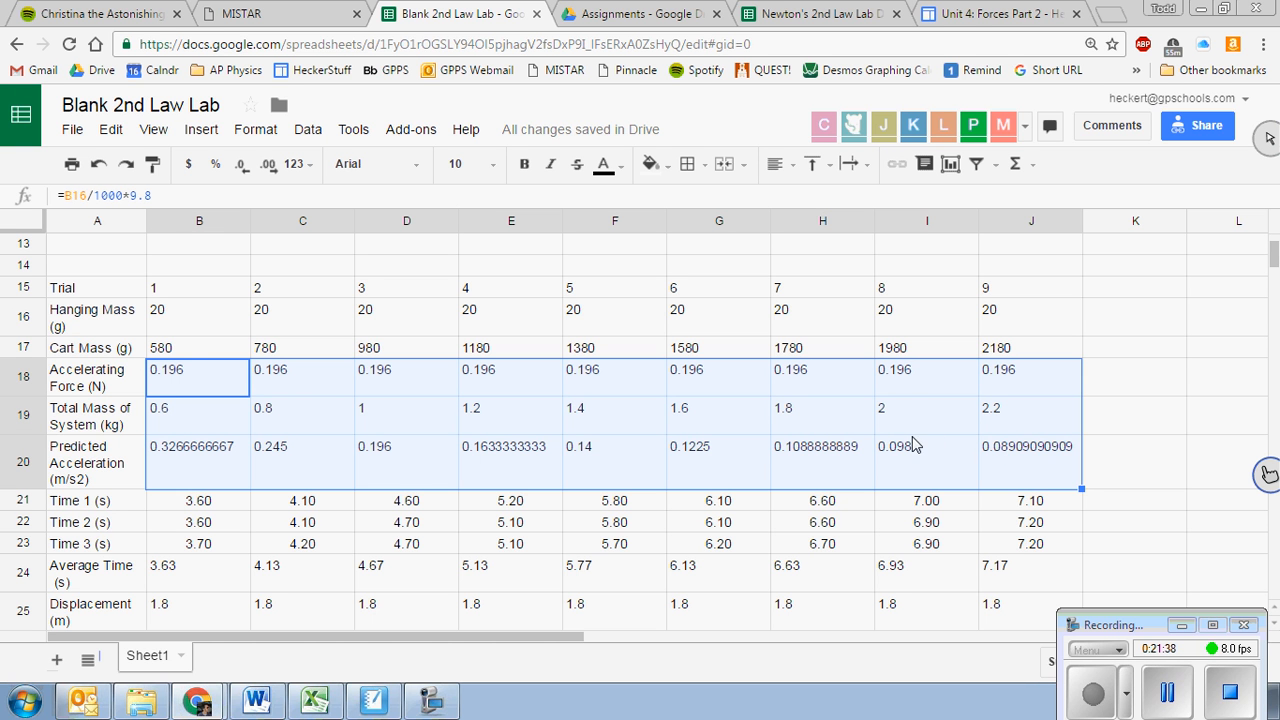
click(243, 166)
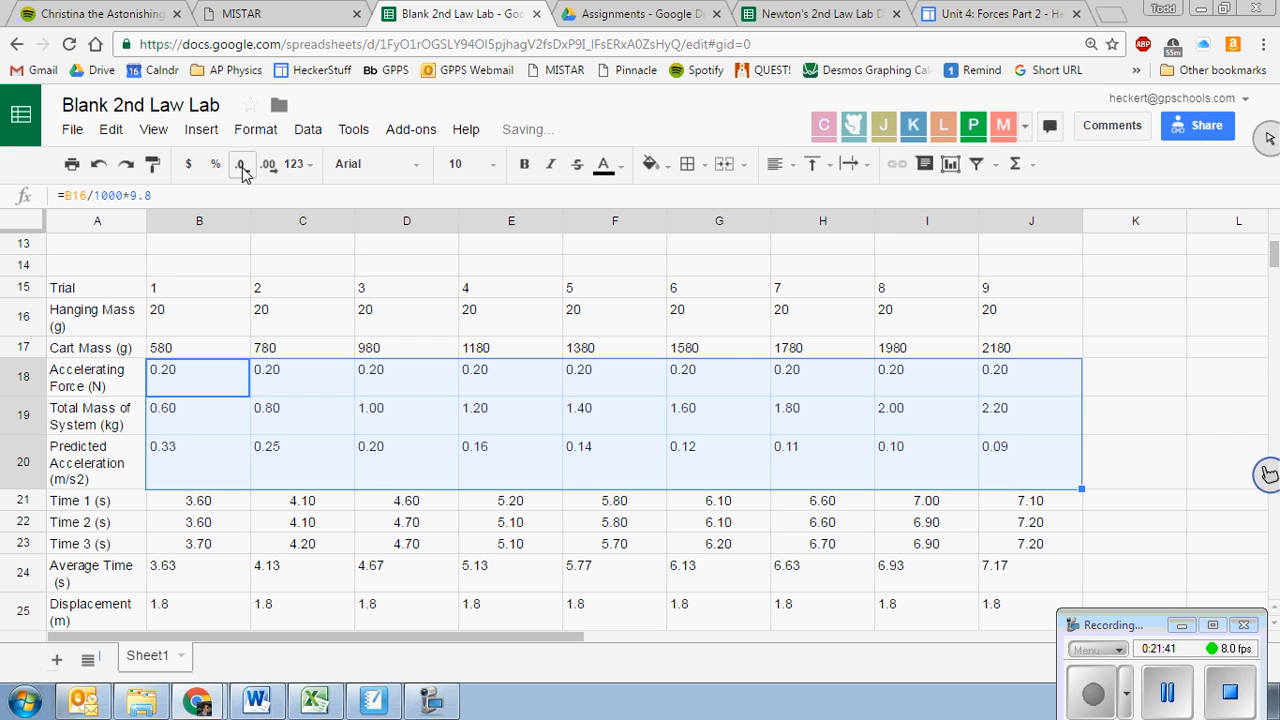
click(266, 166)
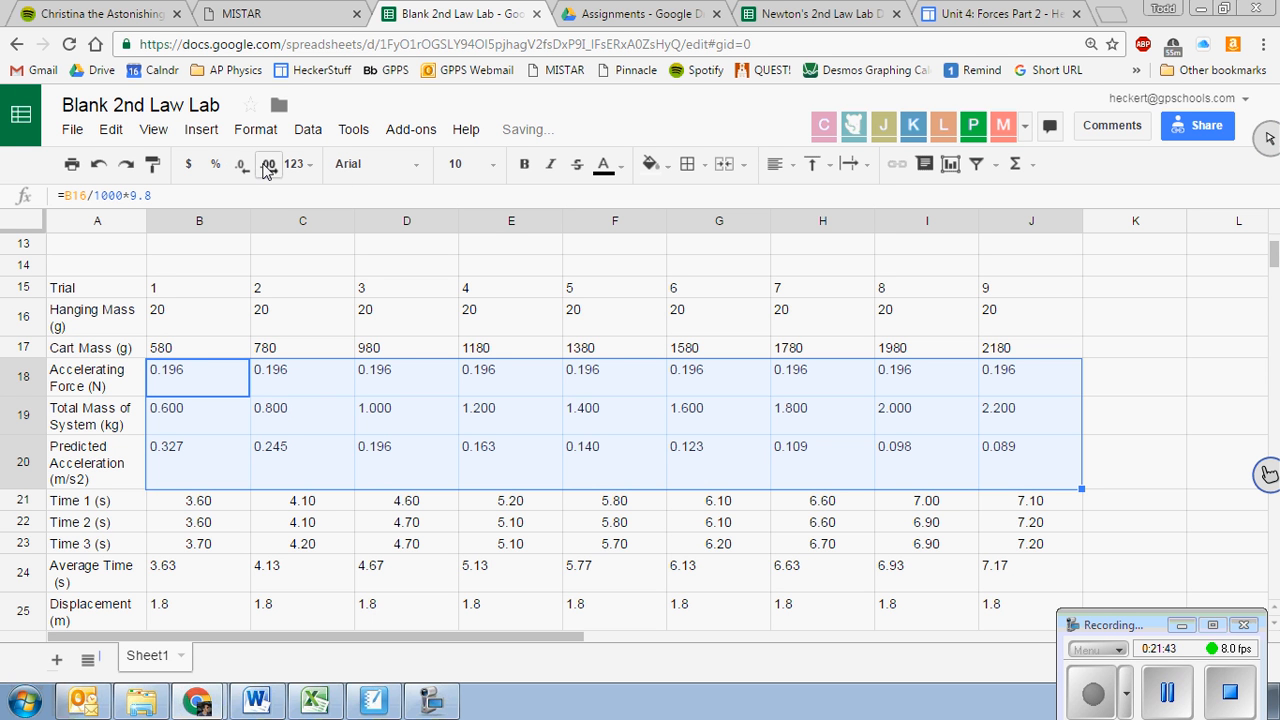
click(266, 166)
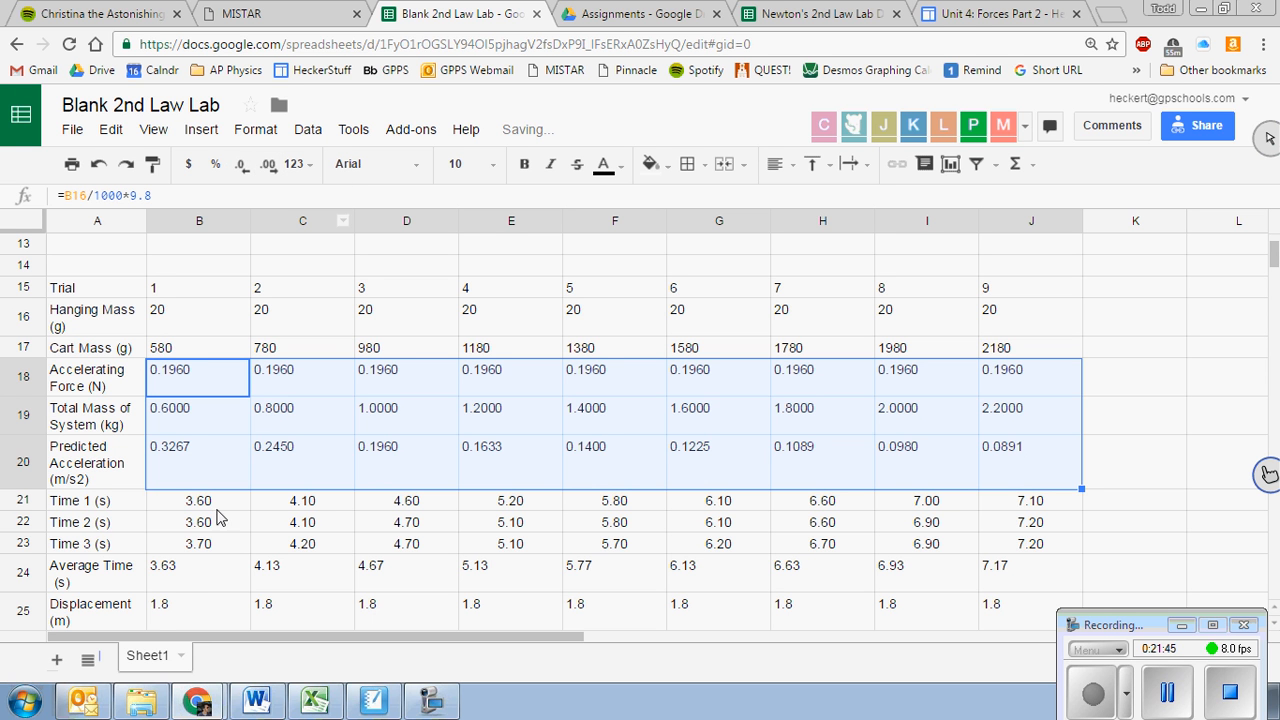
Step: Display the second table's displacement values in B25:J25 with three decimal places
click(185, 617)
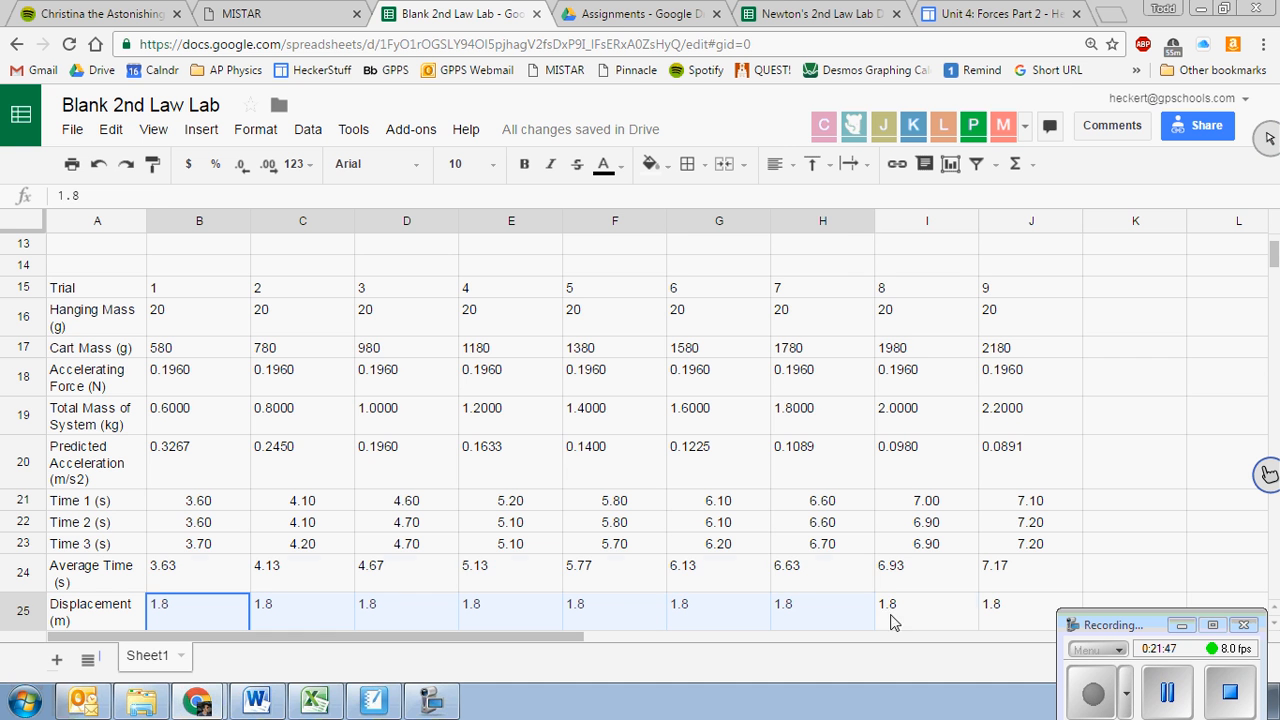
shift+click(994, 628)
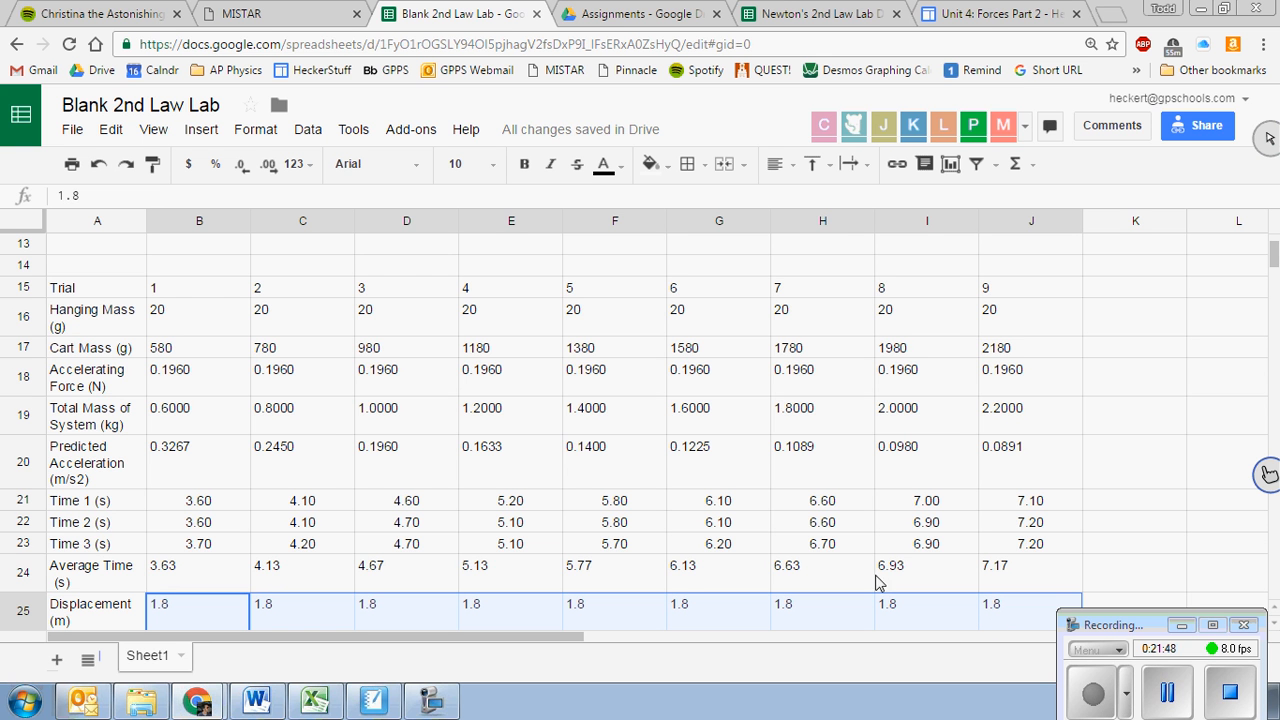
click(268, 166)
Step: Round the displayed experimental accelerations in B26:J26 of the second table to three decimal places
scroll(320, 400, down, 2)
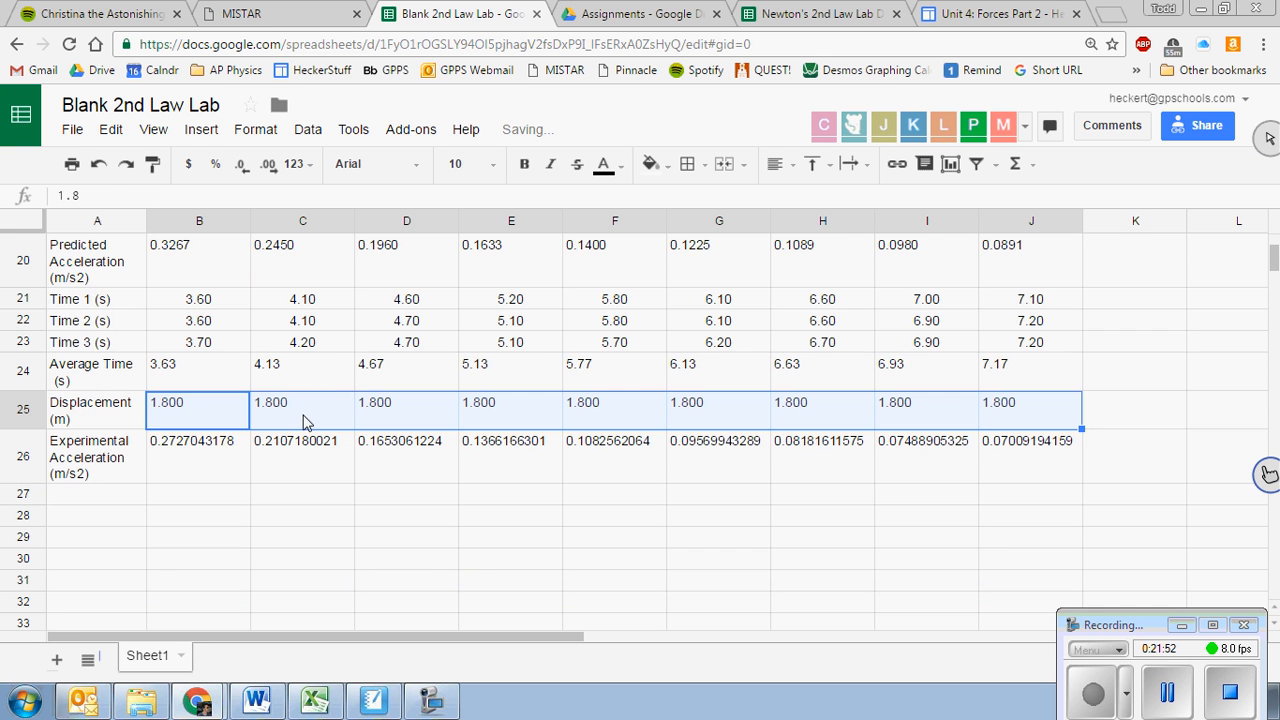
drag(224, 450, 1040, 478)
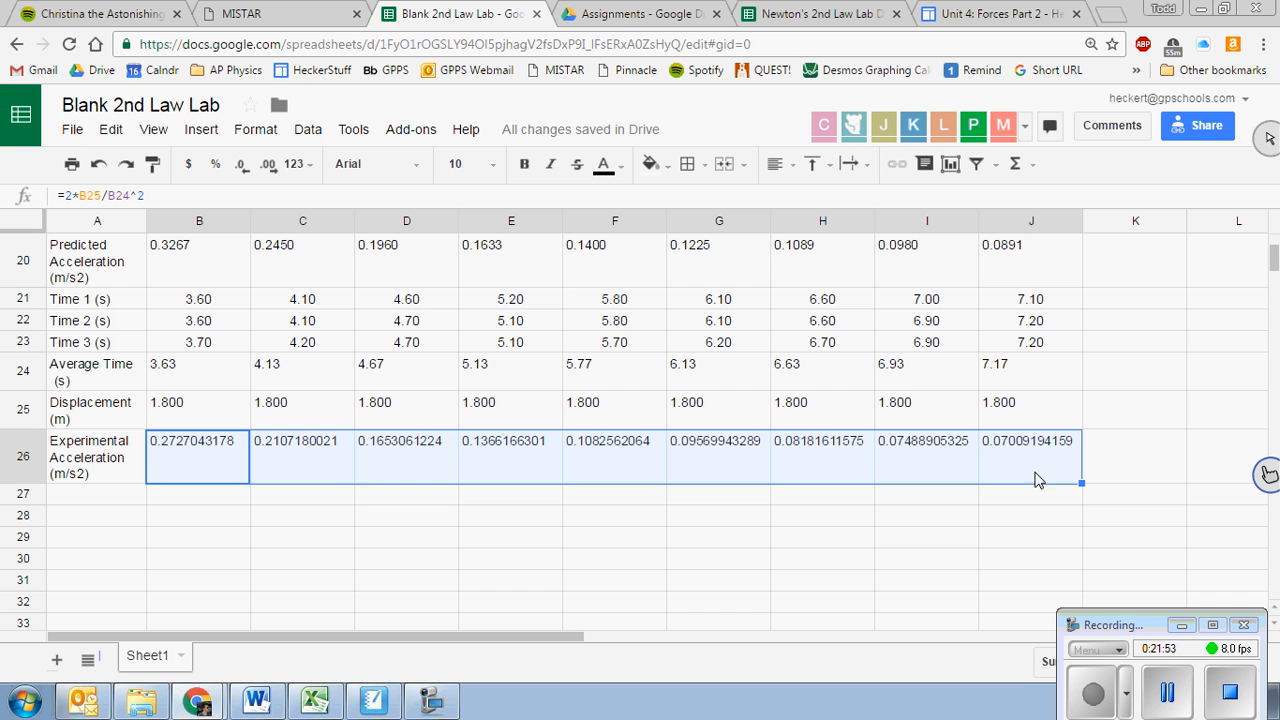
click(243, 166)
click(243, 166)
click(243, 166)
click(243, 166)
click(243, 166)
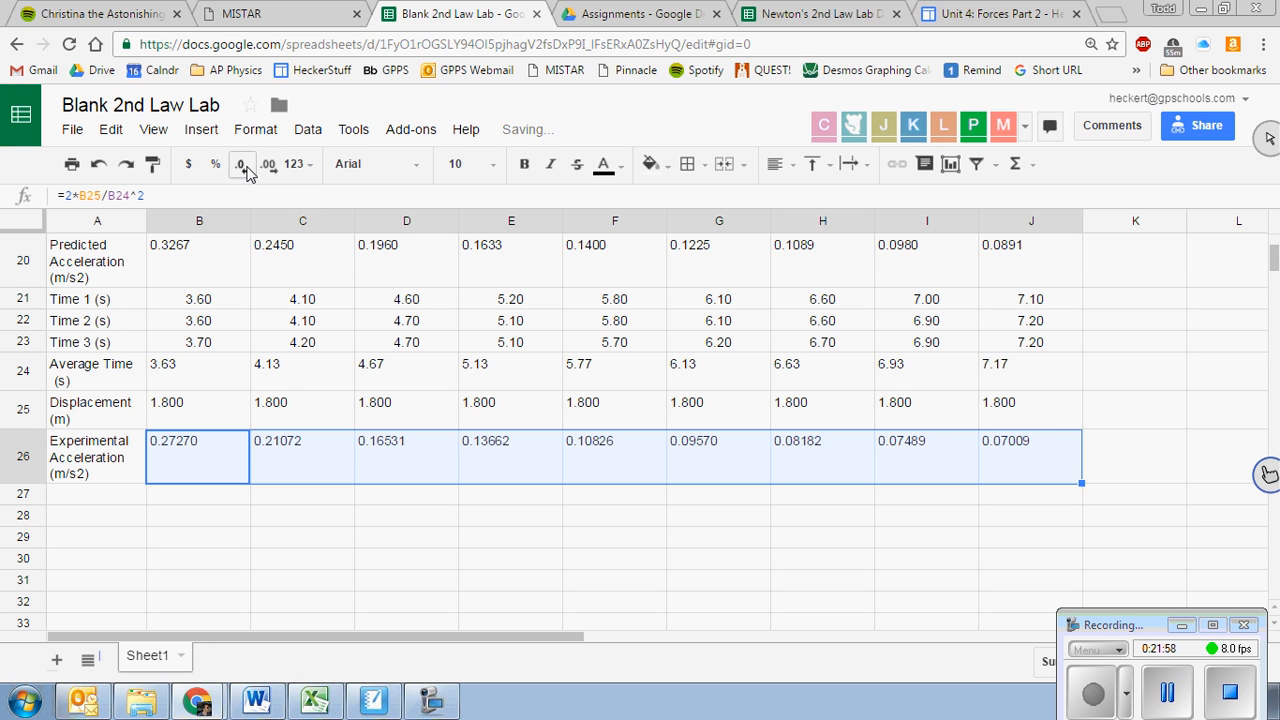
click(243, 166)
click(243, 166)
click(295, 401)
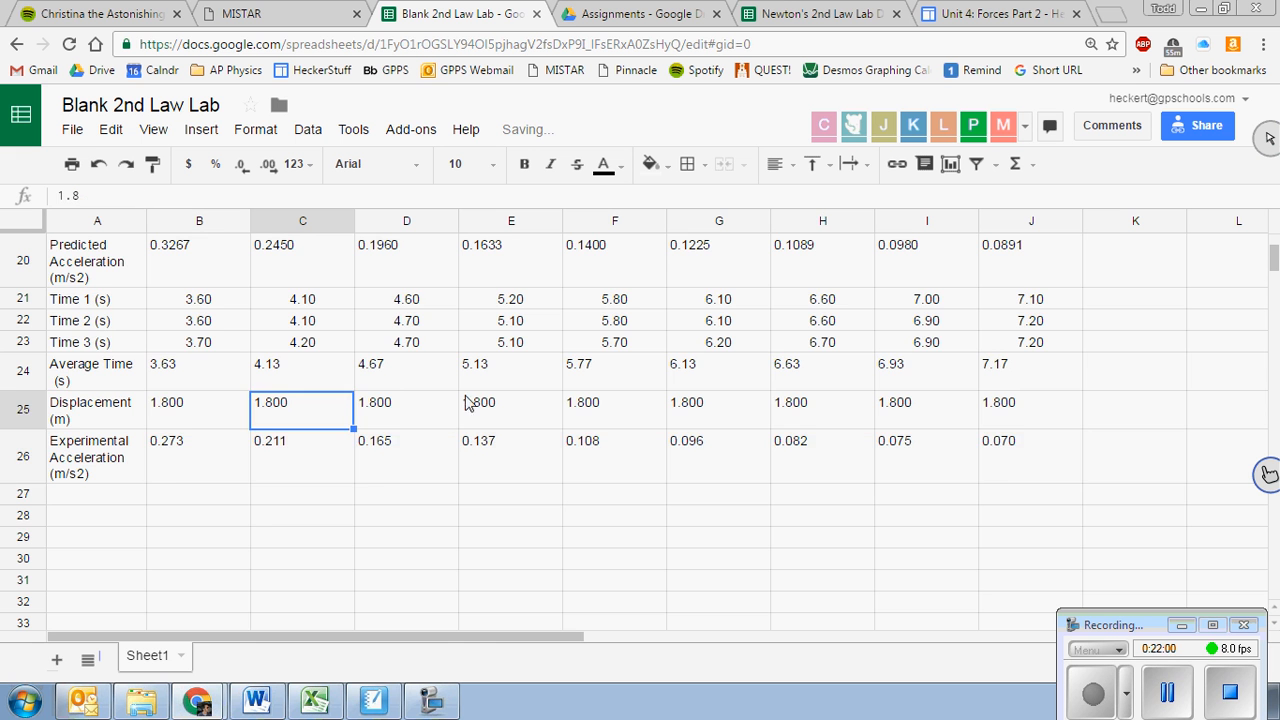
Step: Center-align all labels and values of the second data table, A15:J26, horizontally
scroll(466, 408, up, 1)
scroll(440, 405, up, 3)
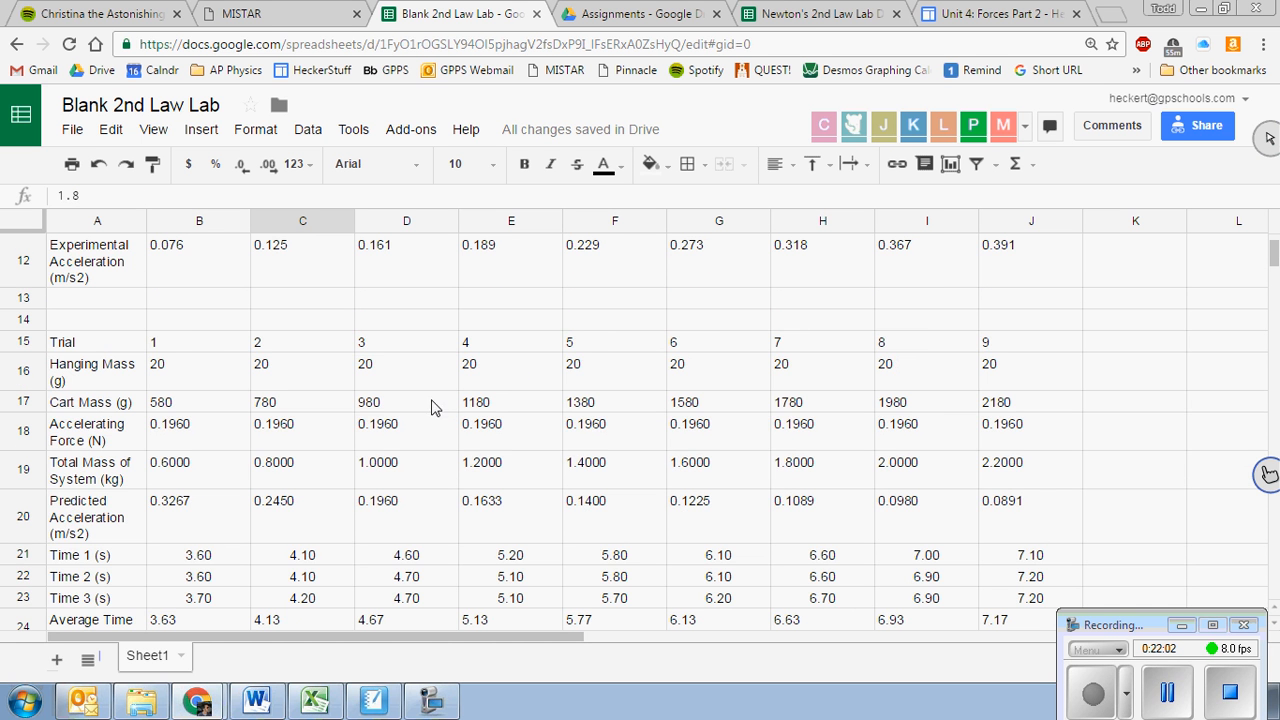
scroll(350, 443, up, 3)
scroll(344, 467, down, 6)
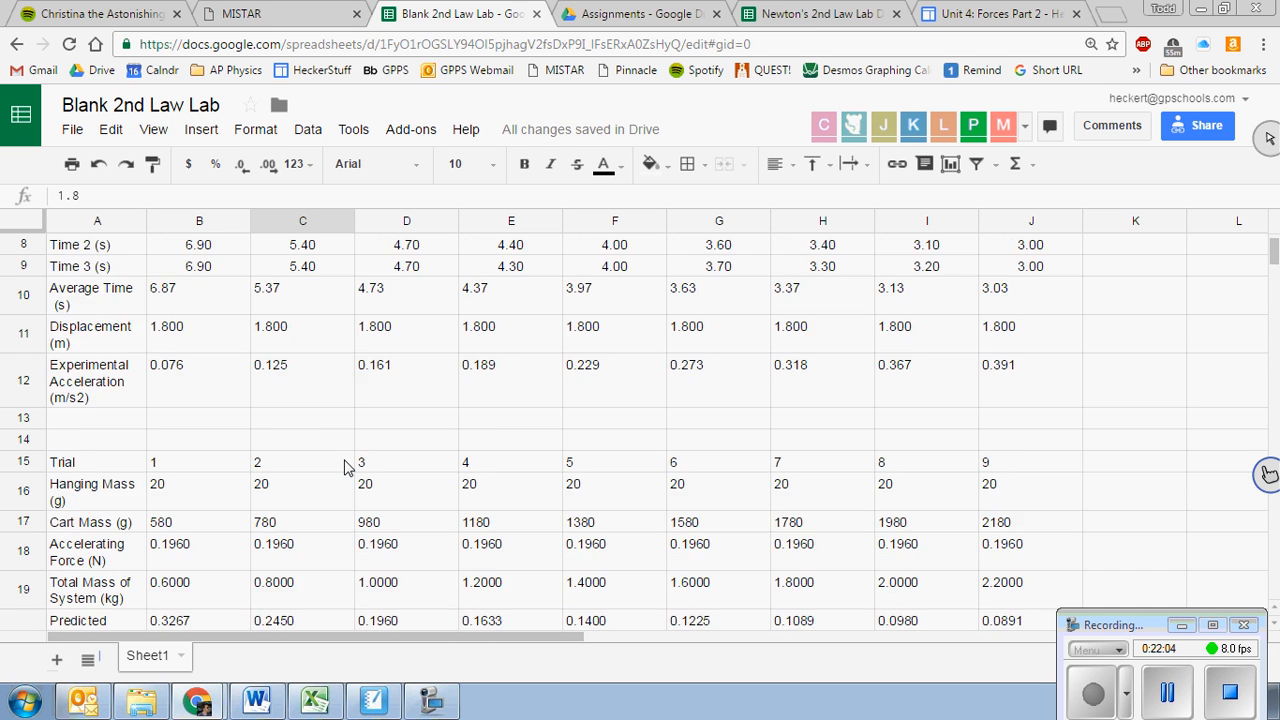
scroll(340, 463, up, 1)
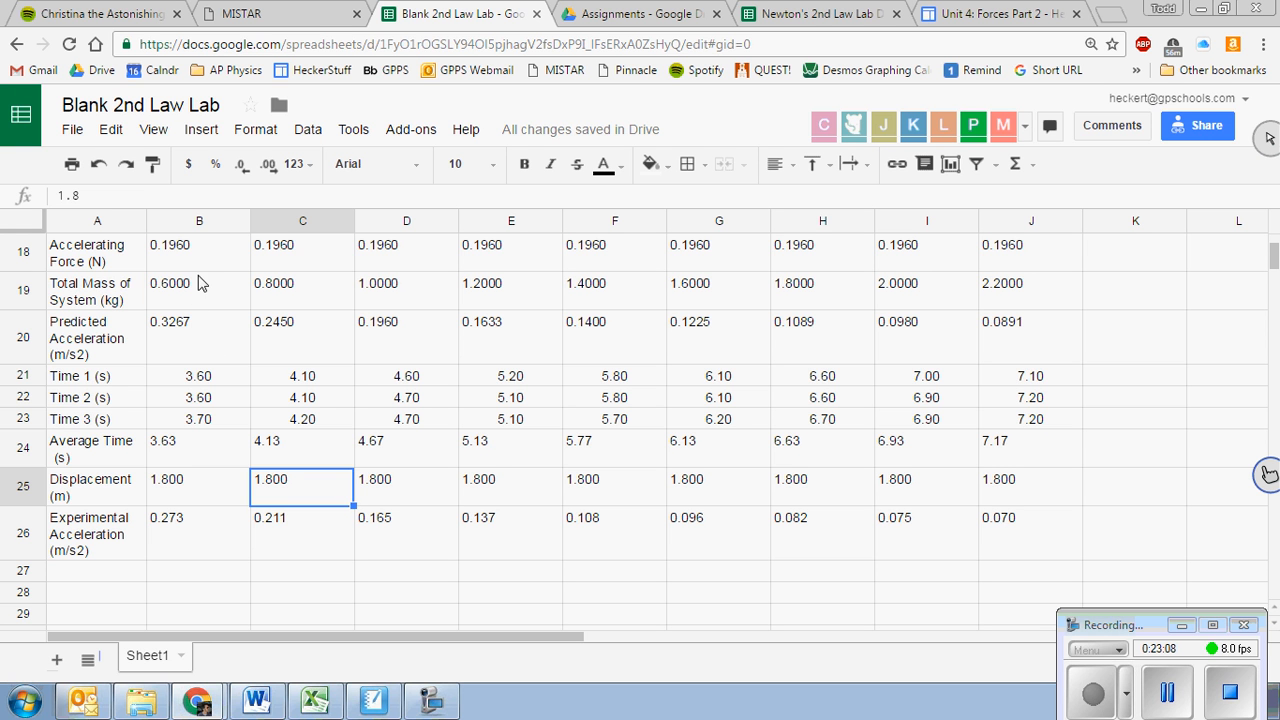
drag(166, 283, 211, 487)
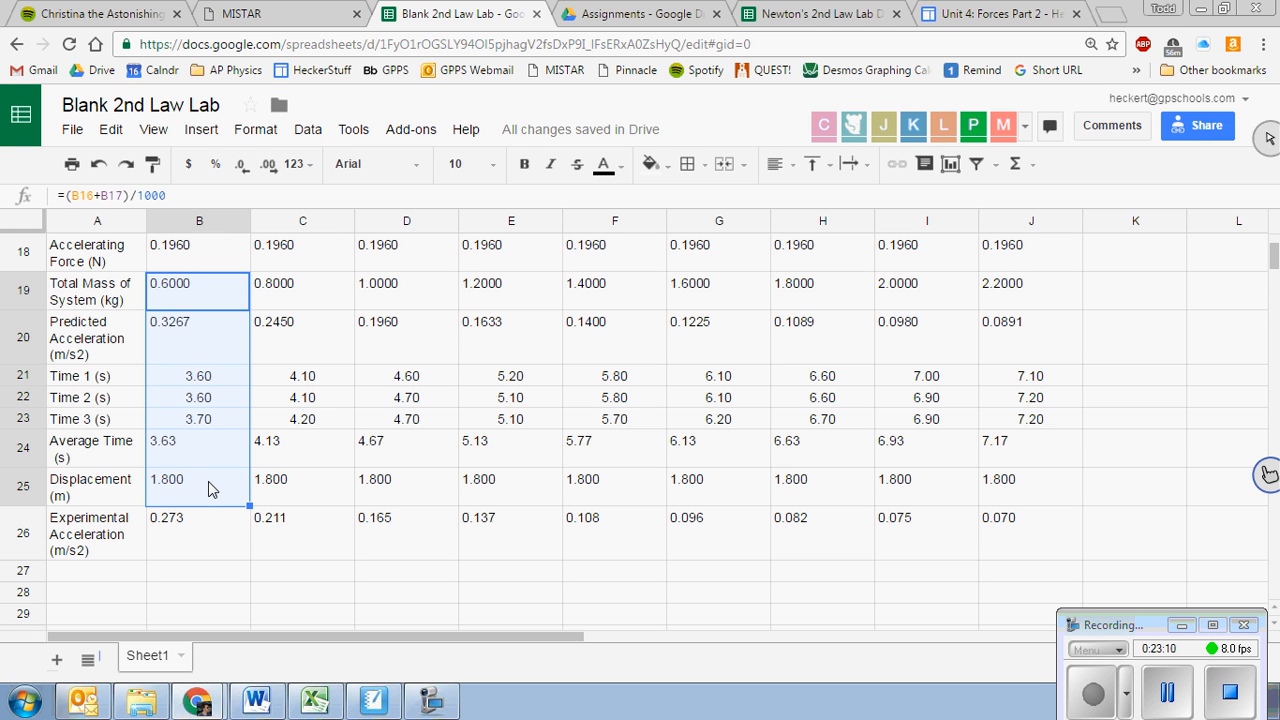
click(612, 458)
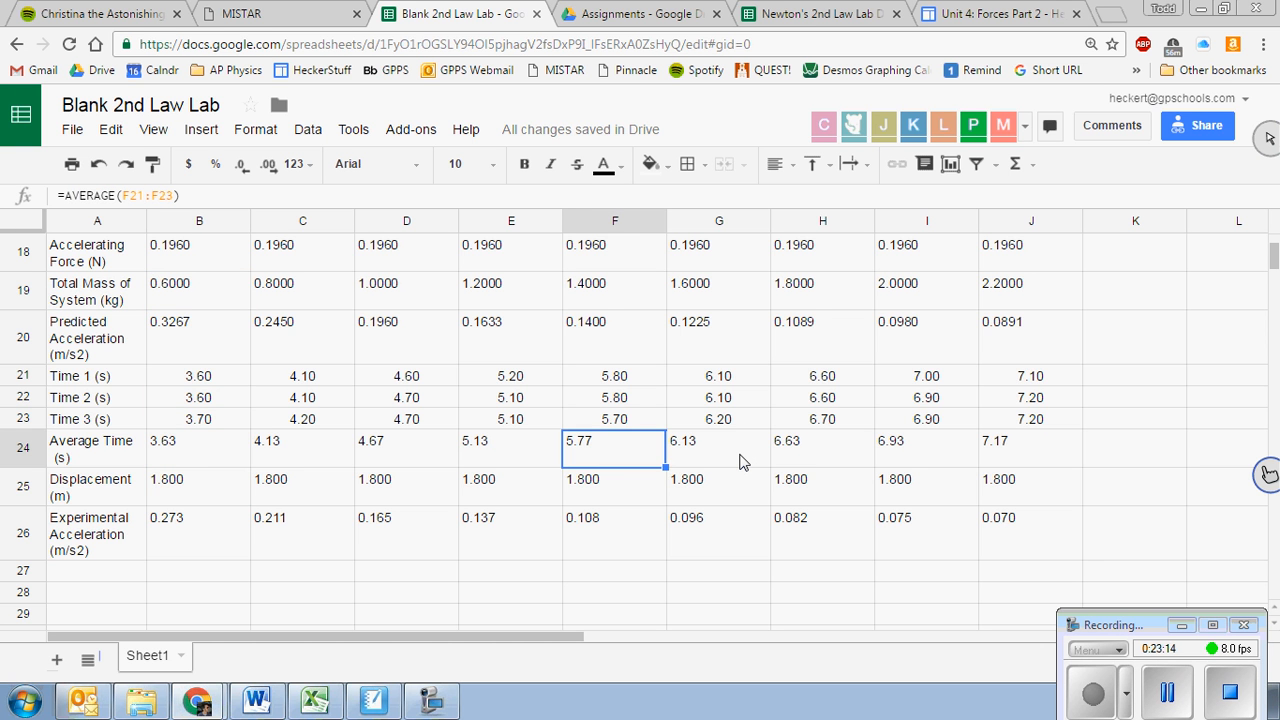
key(ctrl+a)
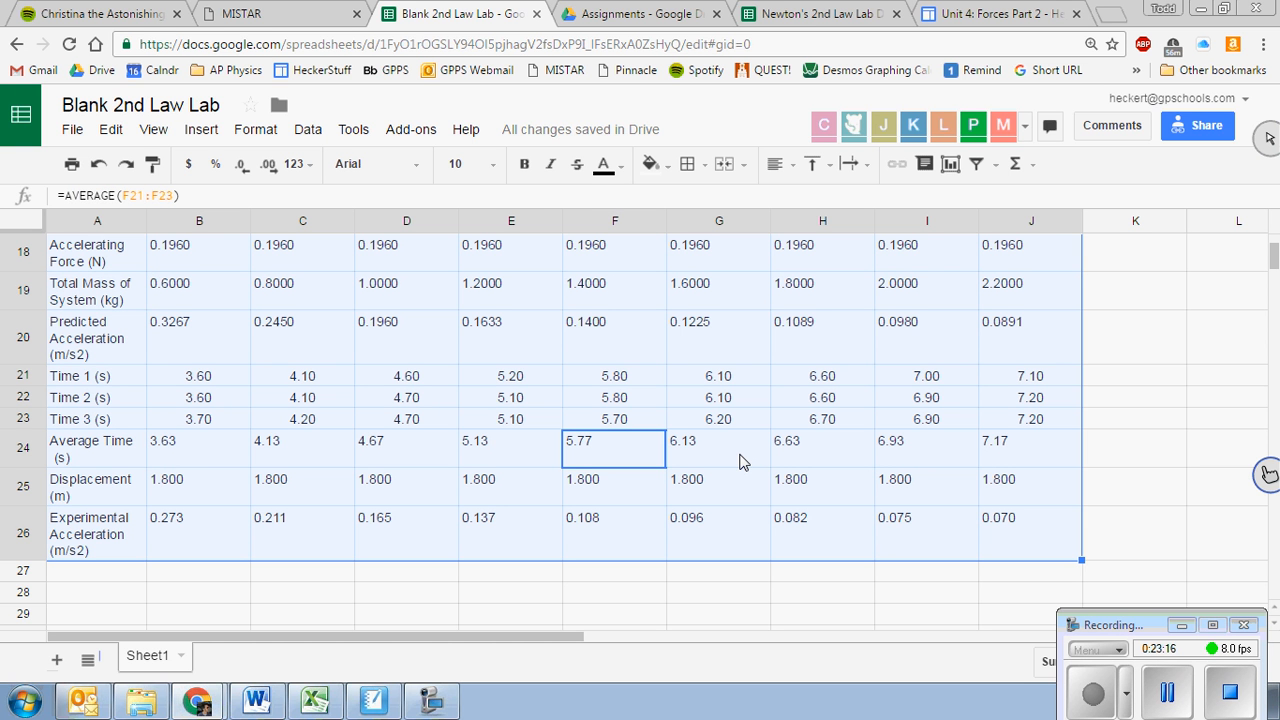
click(793, 166)
click(806, 198)
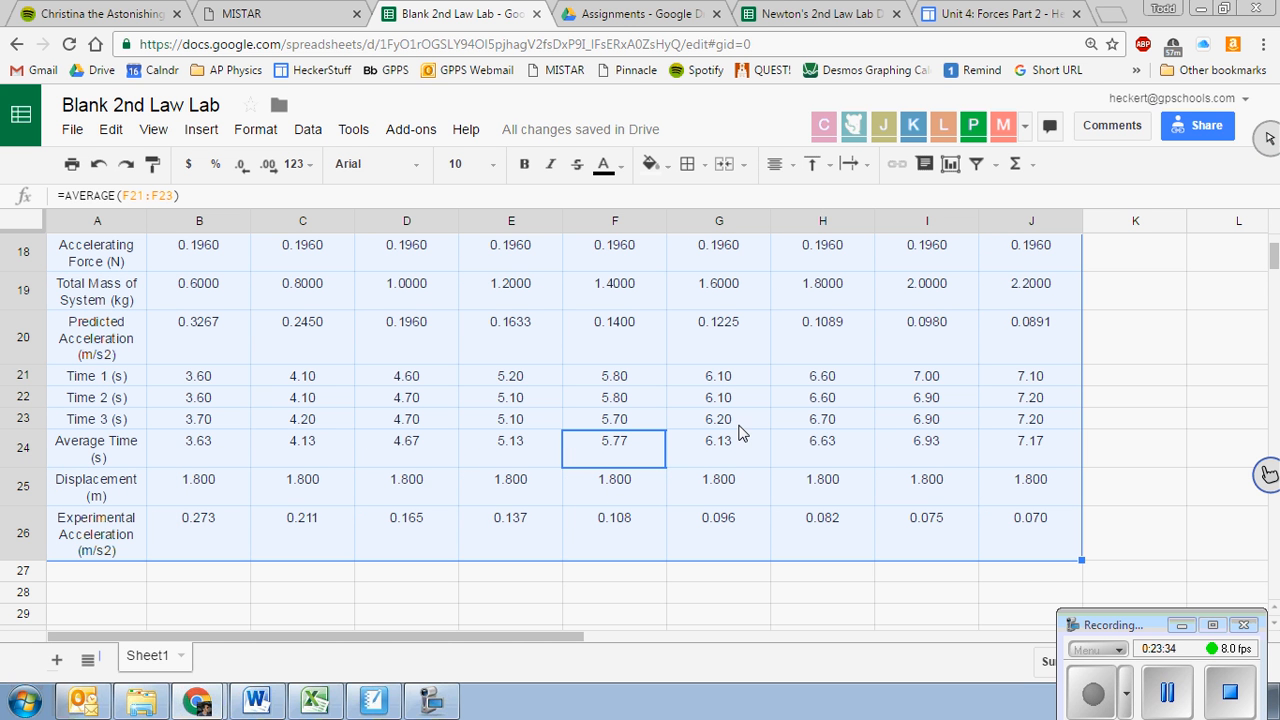
Step: Center-align all labels and values of the first data table, A1:J12, horizontally
scroll(444, 440, up, 5)
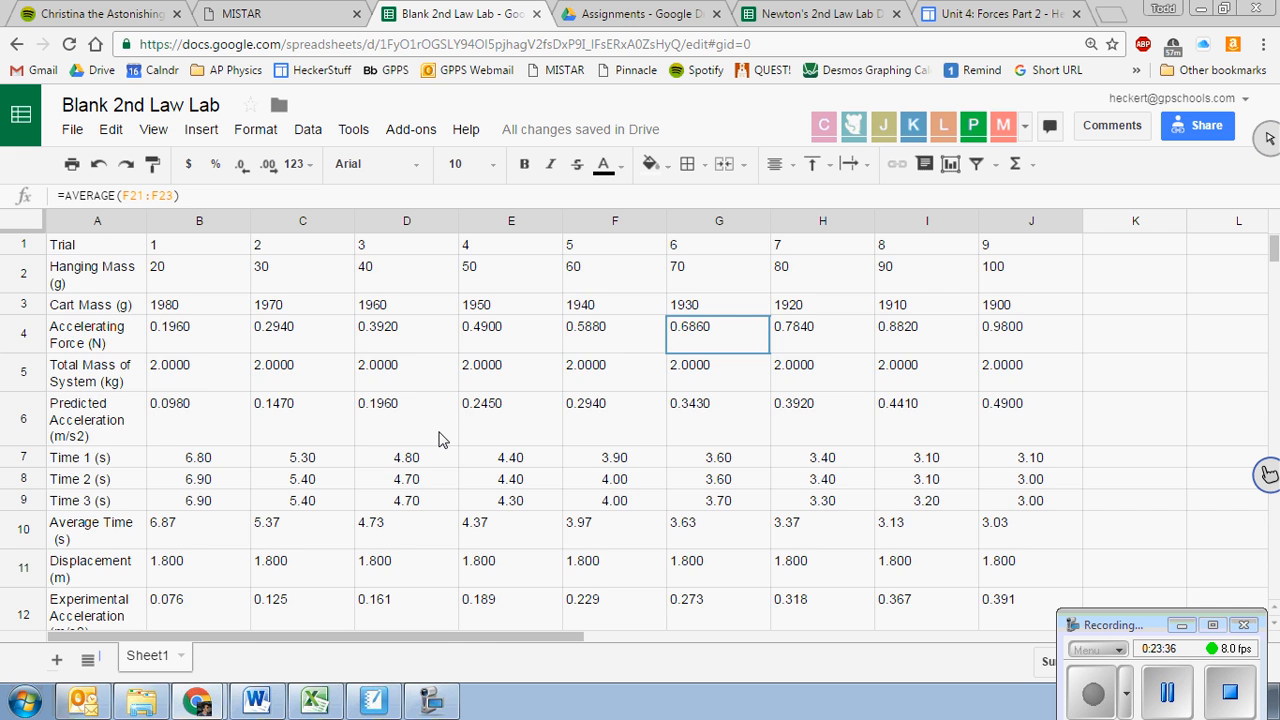
scroll(444, 440, down, 2)
scroll(437, 443, up, 2)
scroll(437, 443, down, 1)
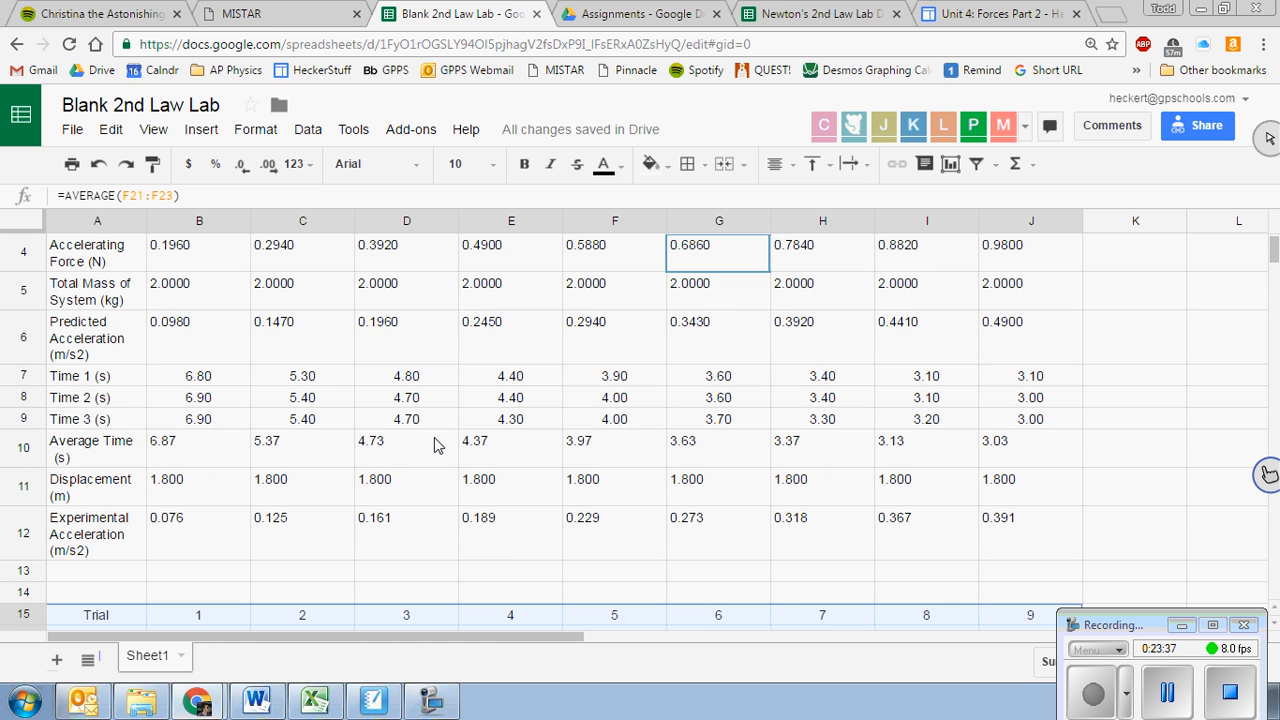
click(472, 504)
key(ctrl+a)
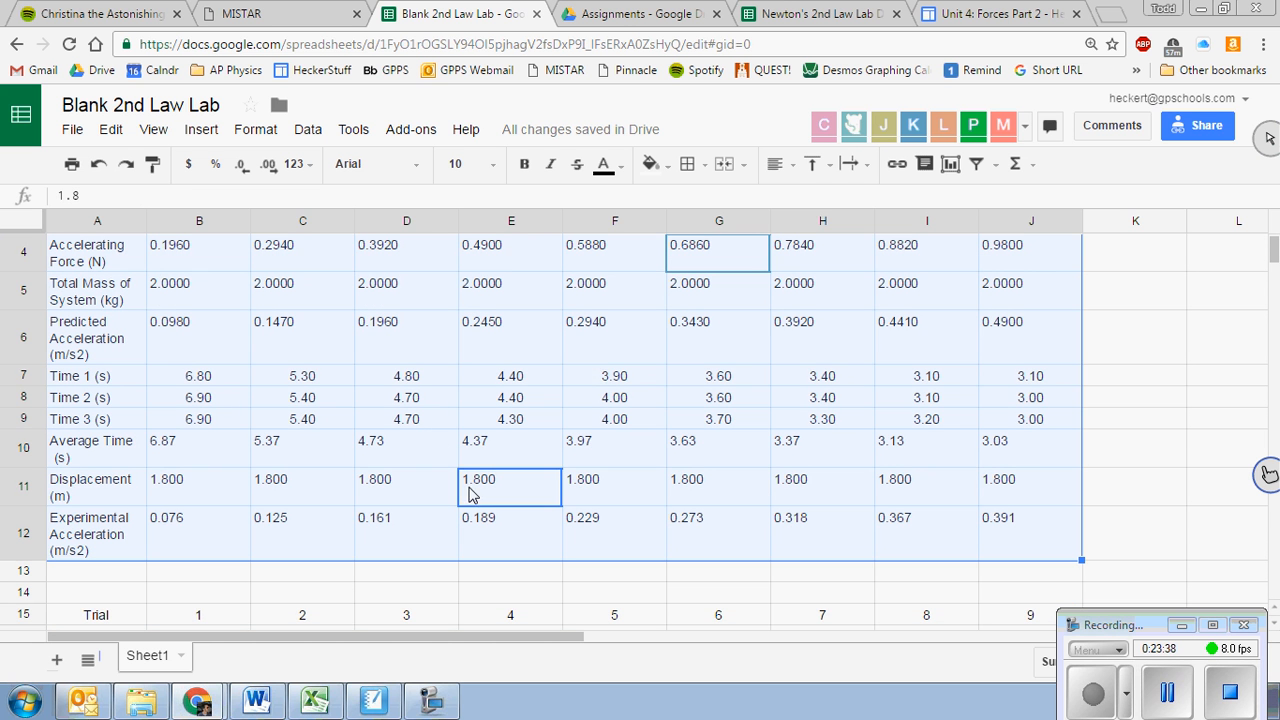
click(776, 166)
click(809, 200)
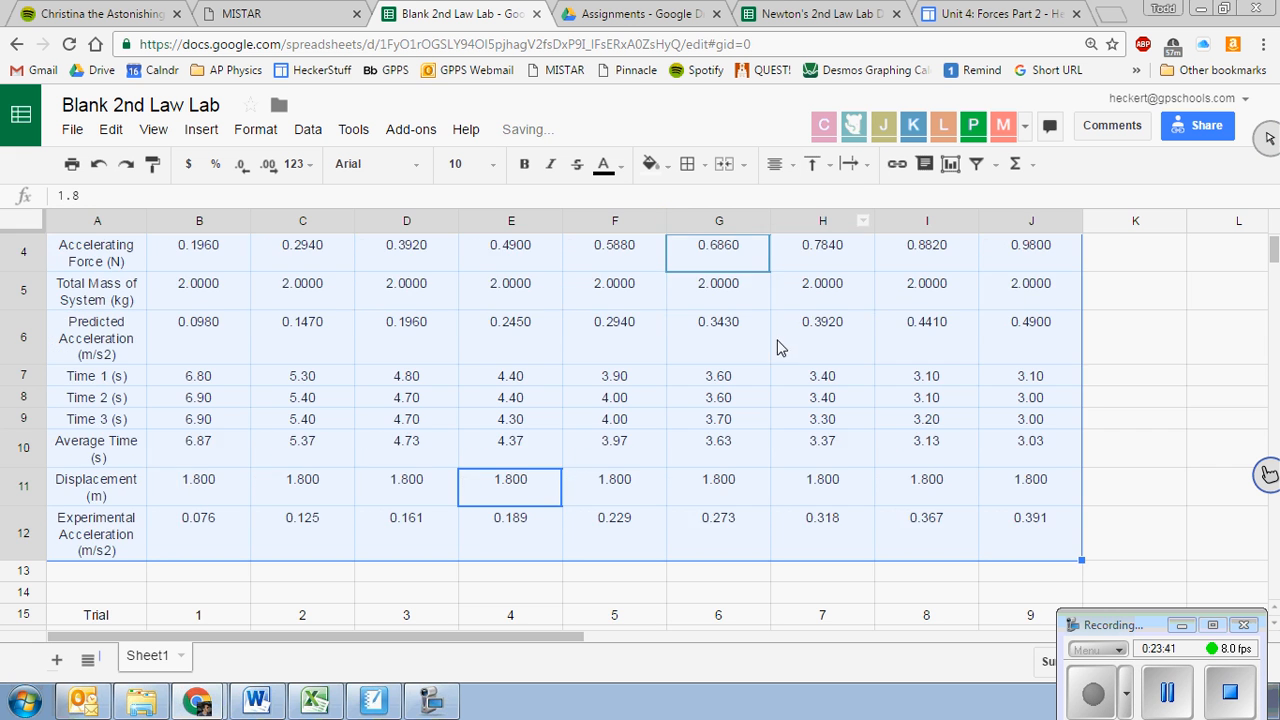
drag(778, 347, 737, 364)
scroll(724, 414, up, 1)
click(405, 433)
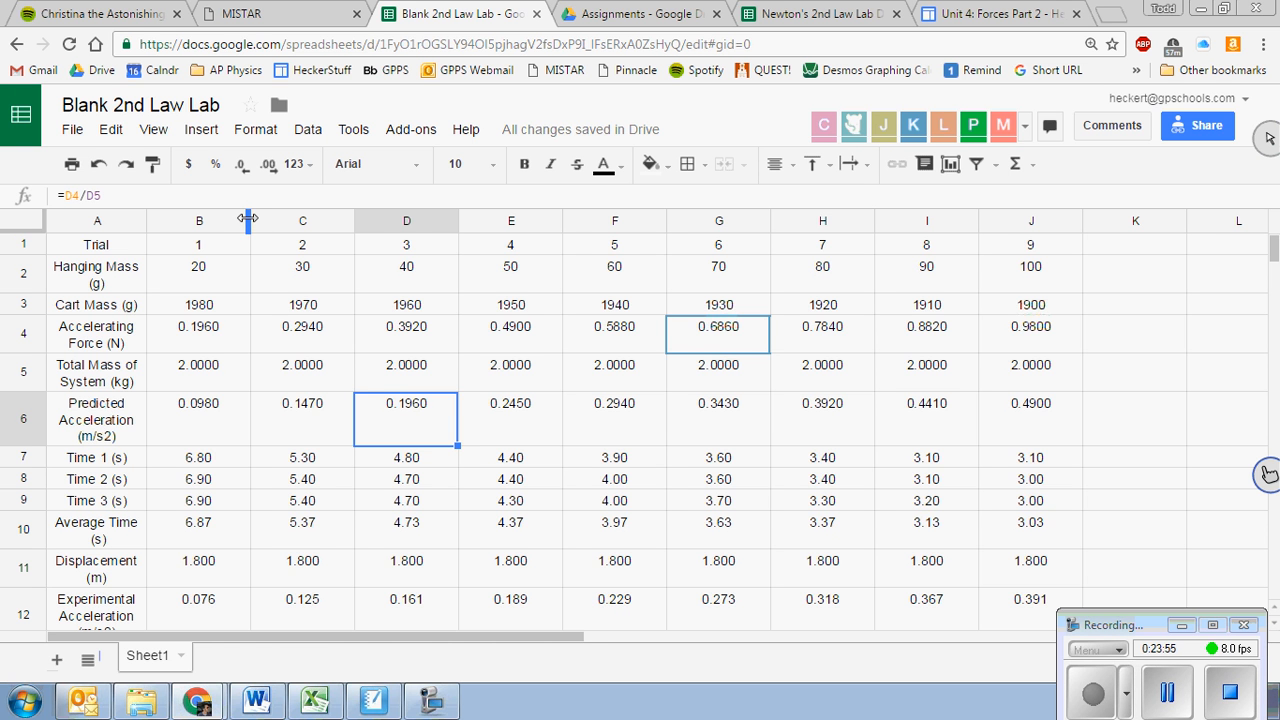
Step: Narrow trial columns B through J one by one so each just fits its four-decimal values
drag(248, 218, 193, 218)
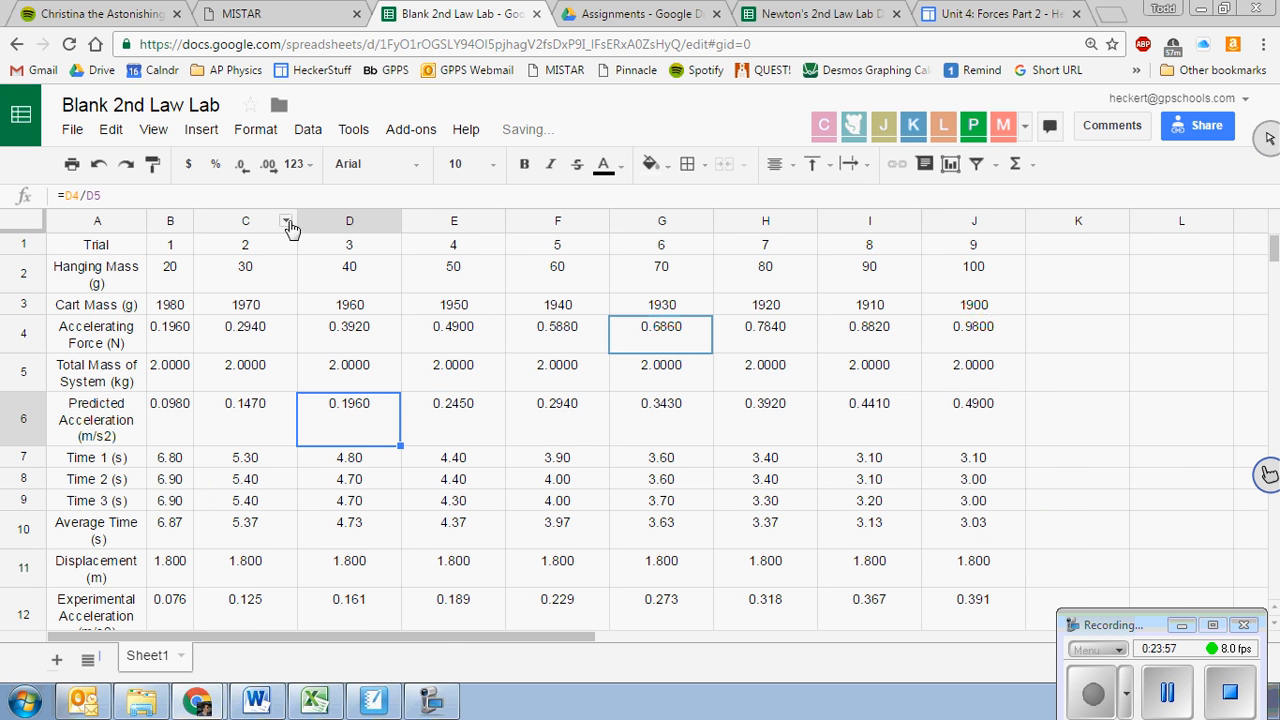
drag(296, 222, 240, 222)
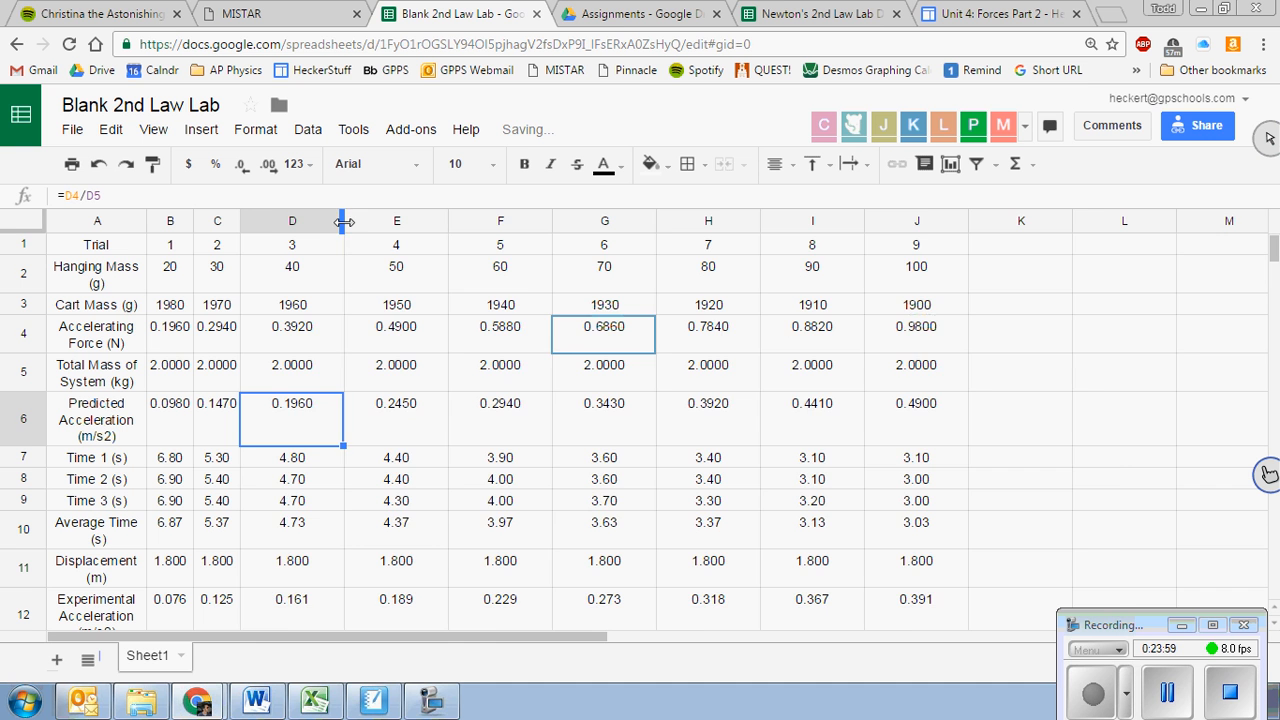
drag(343, 220, 287, 220)
drag(389, 220, 334, 220)
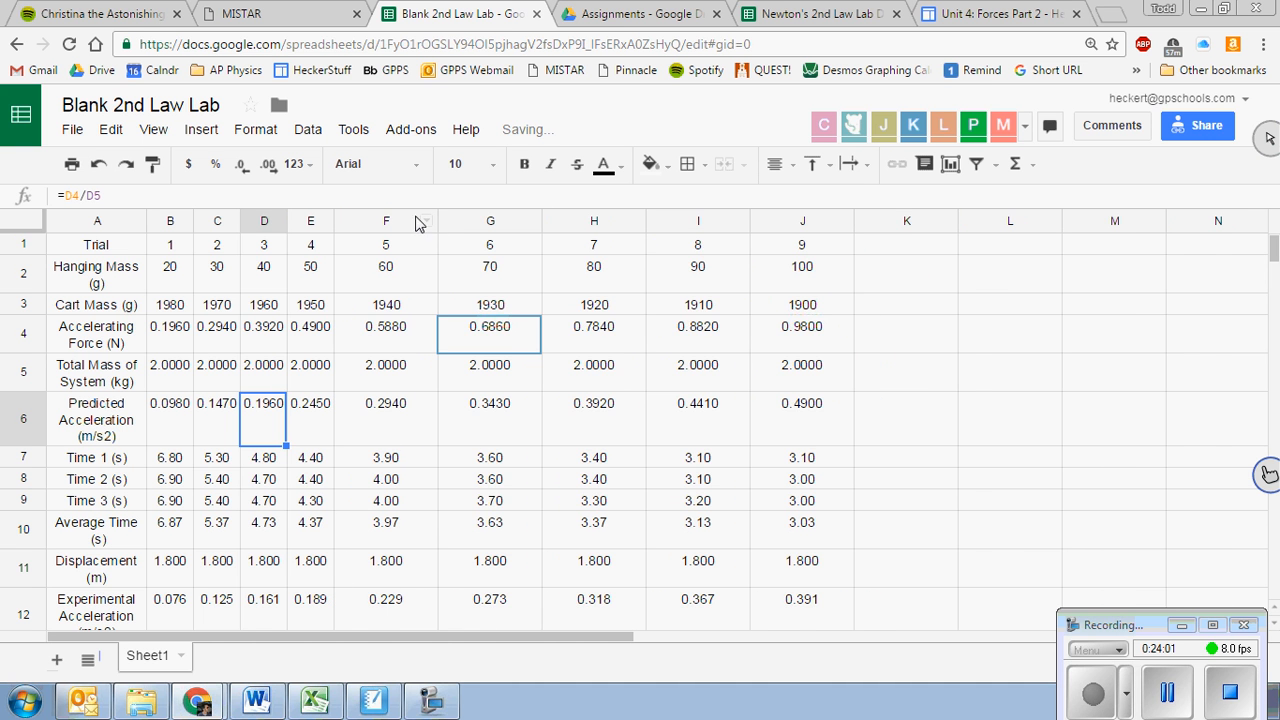
drag(436, 216, 381, 218)
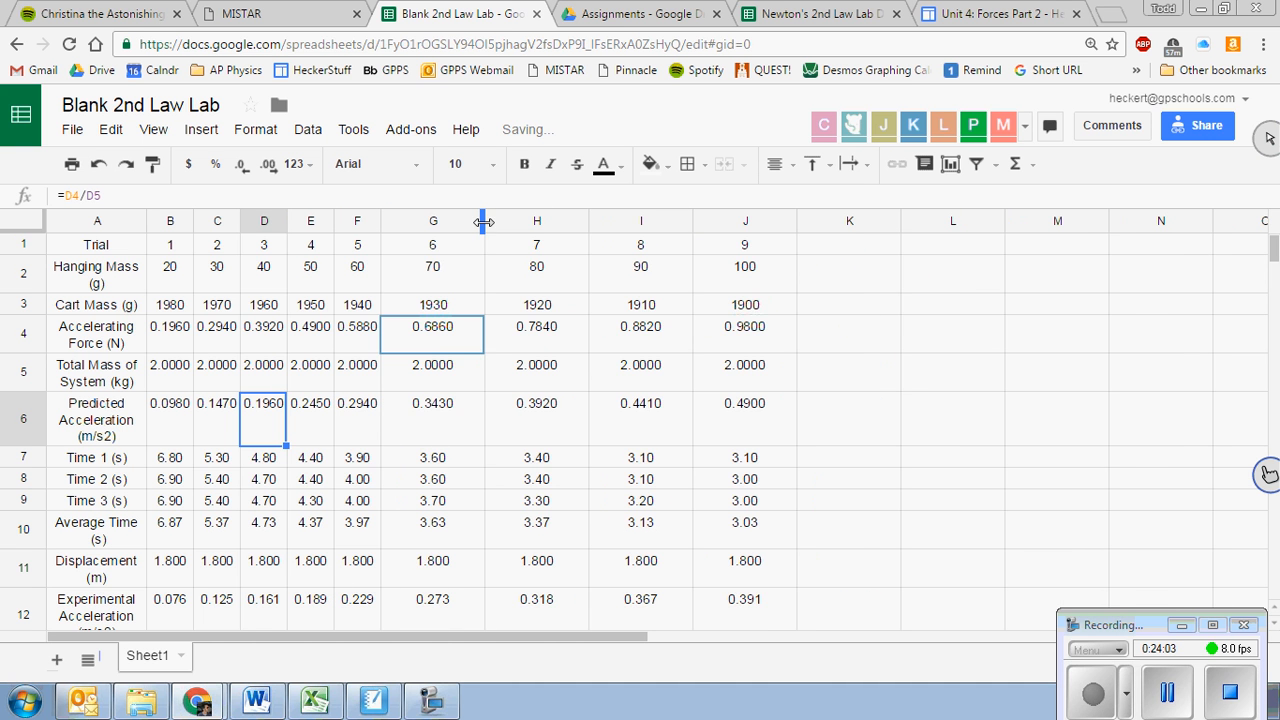
drag(483, 222, 427, 222)
drag(529, 222, 474, 222)
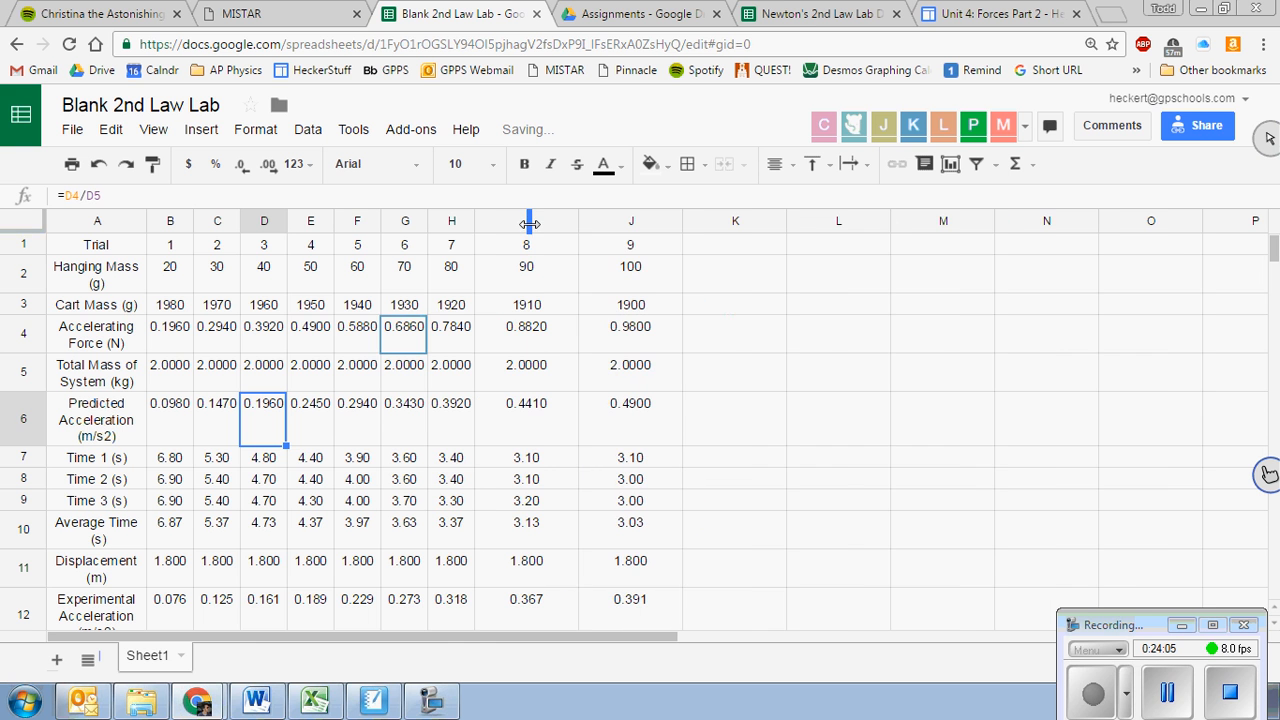
drag(577, 222, 521, 222)
double_click(623, 222)
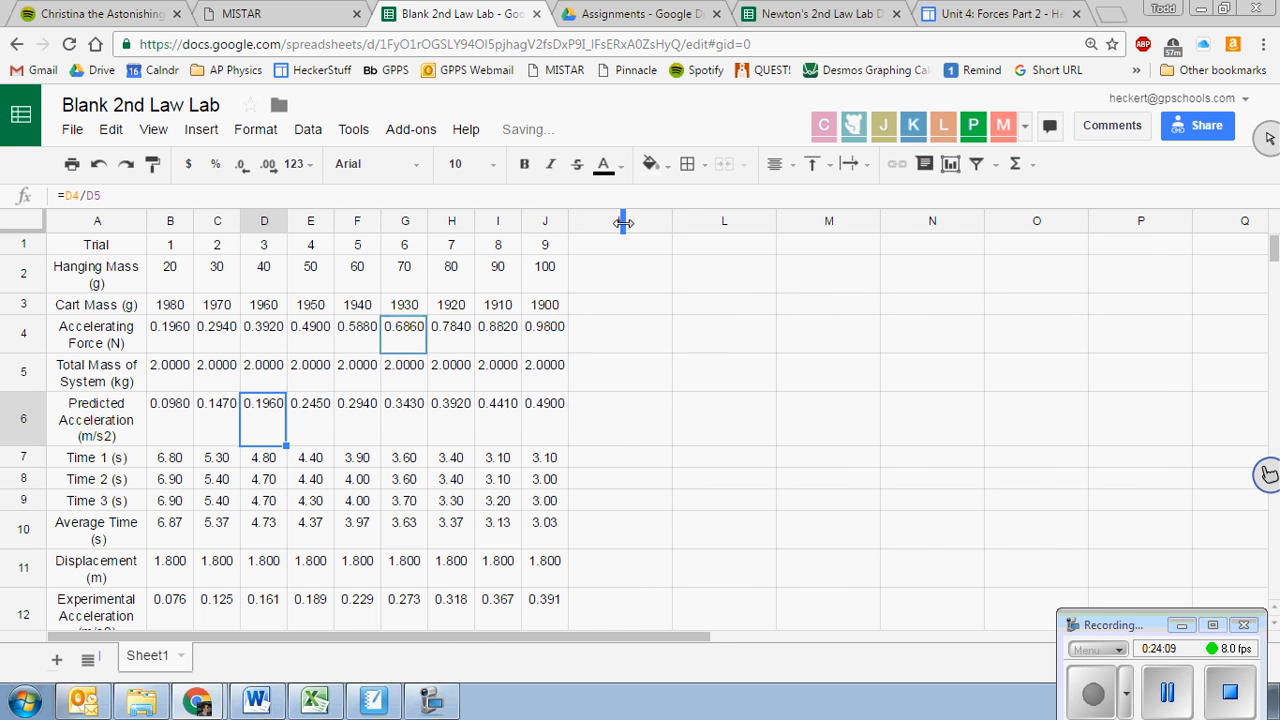
scroll(629, 346, down, 1)
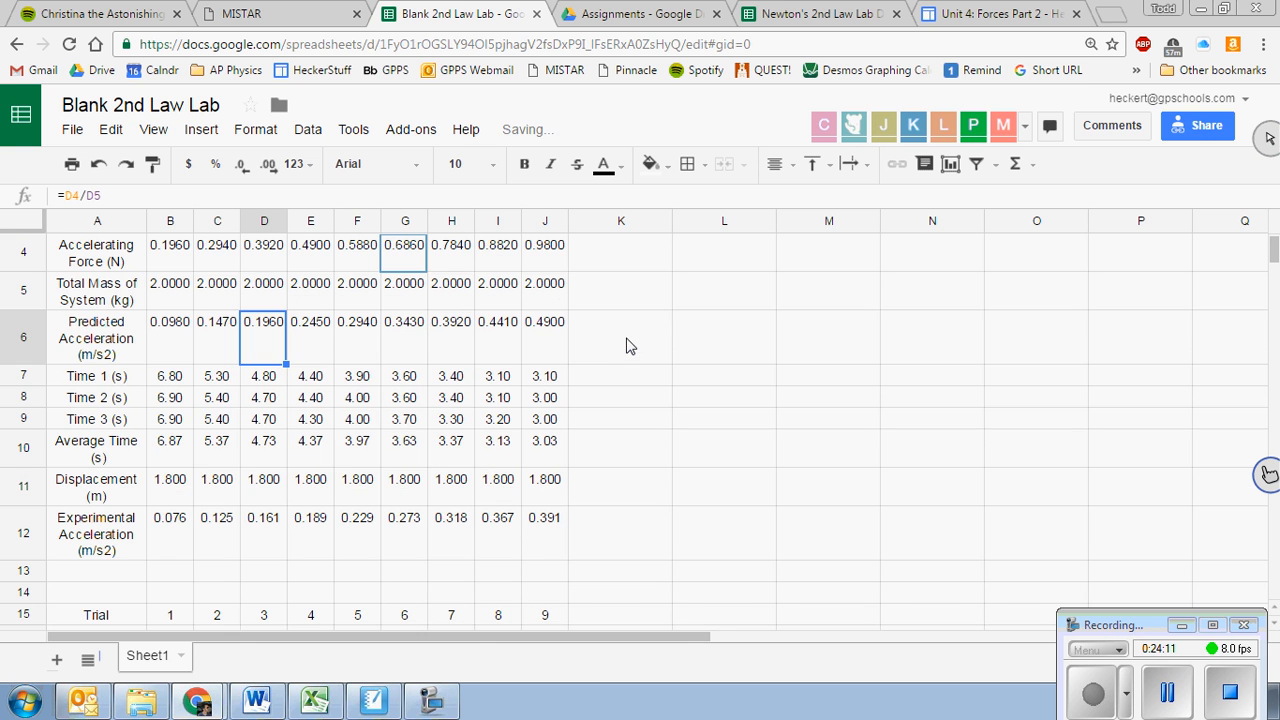